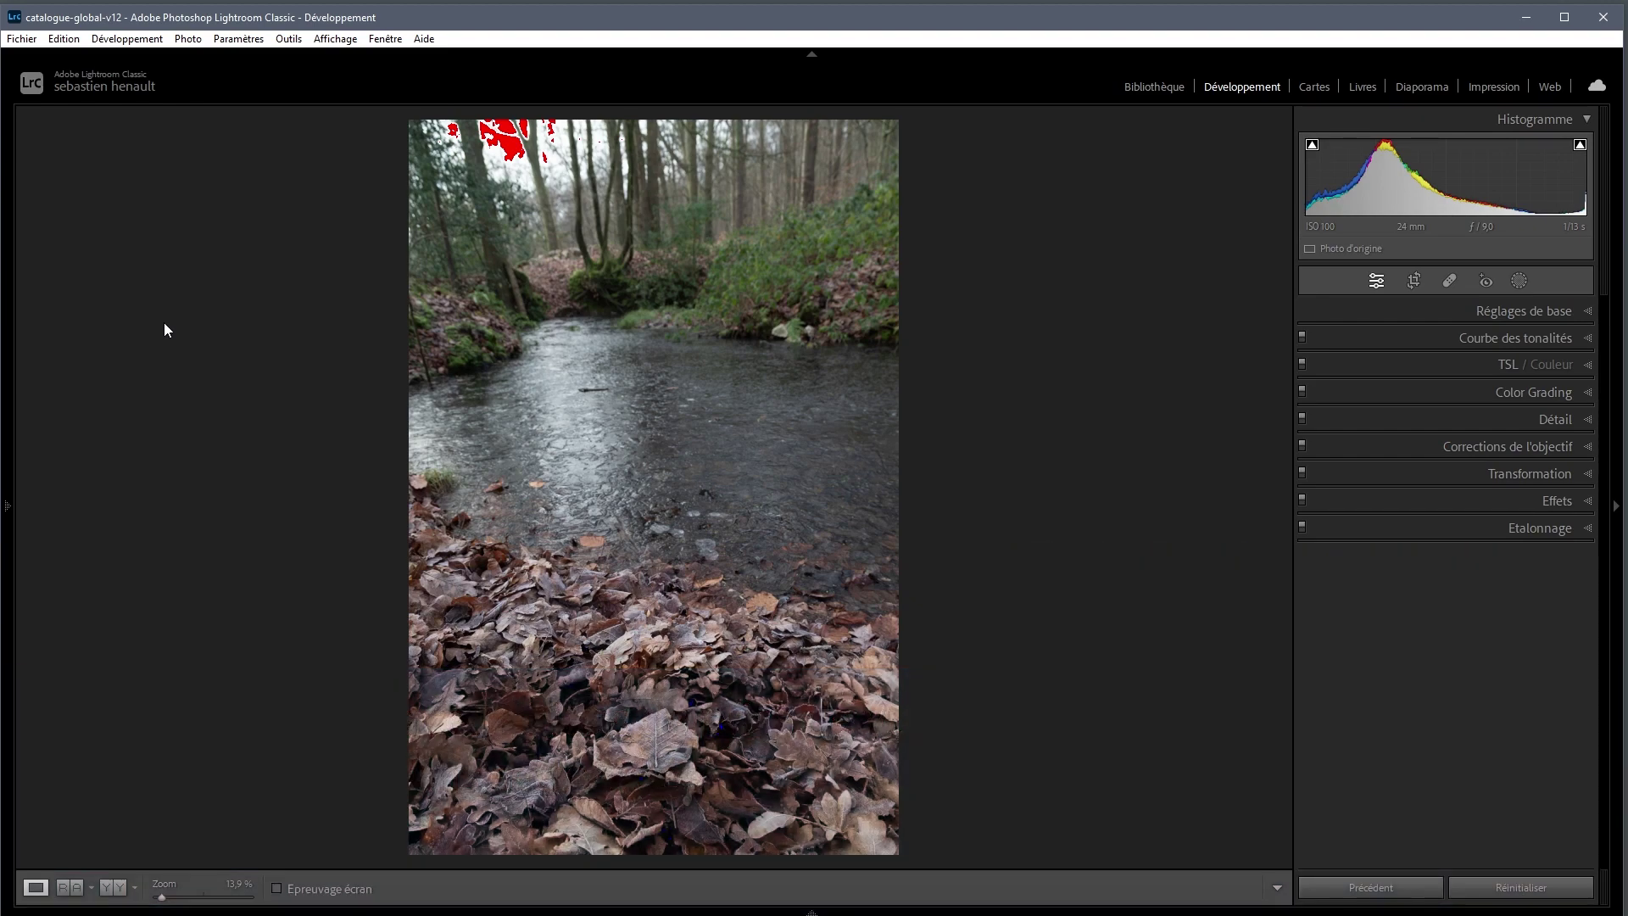
Switch from Develop to the Library grid showing all four forest-stream thumbnails.
{"action": "key", "text": "g"}
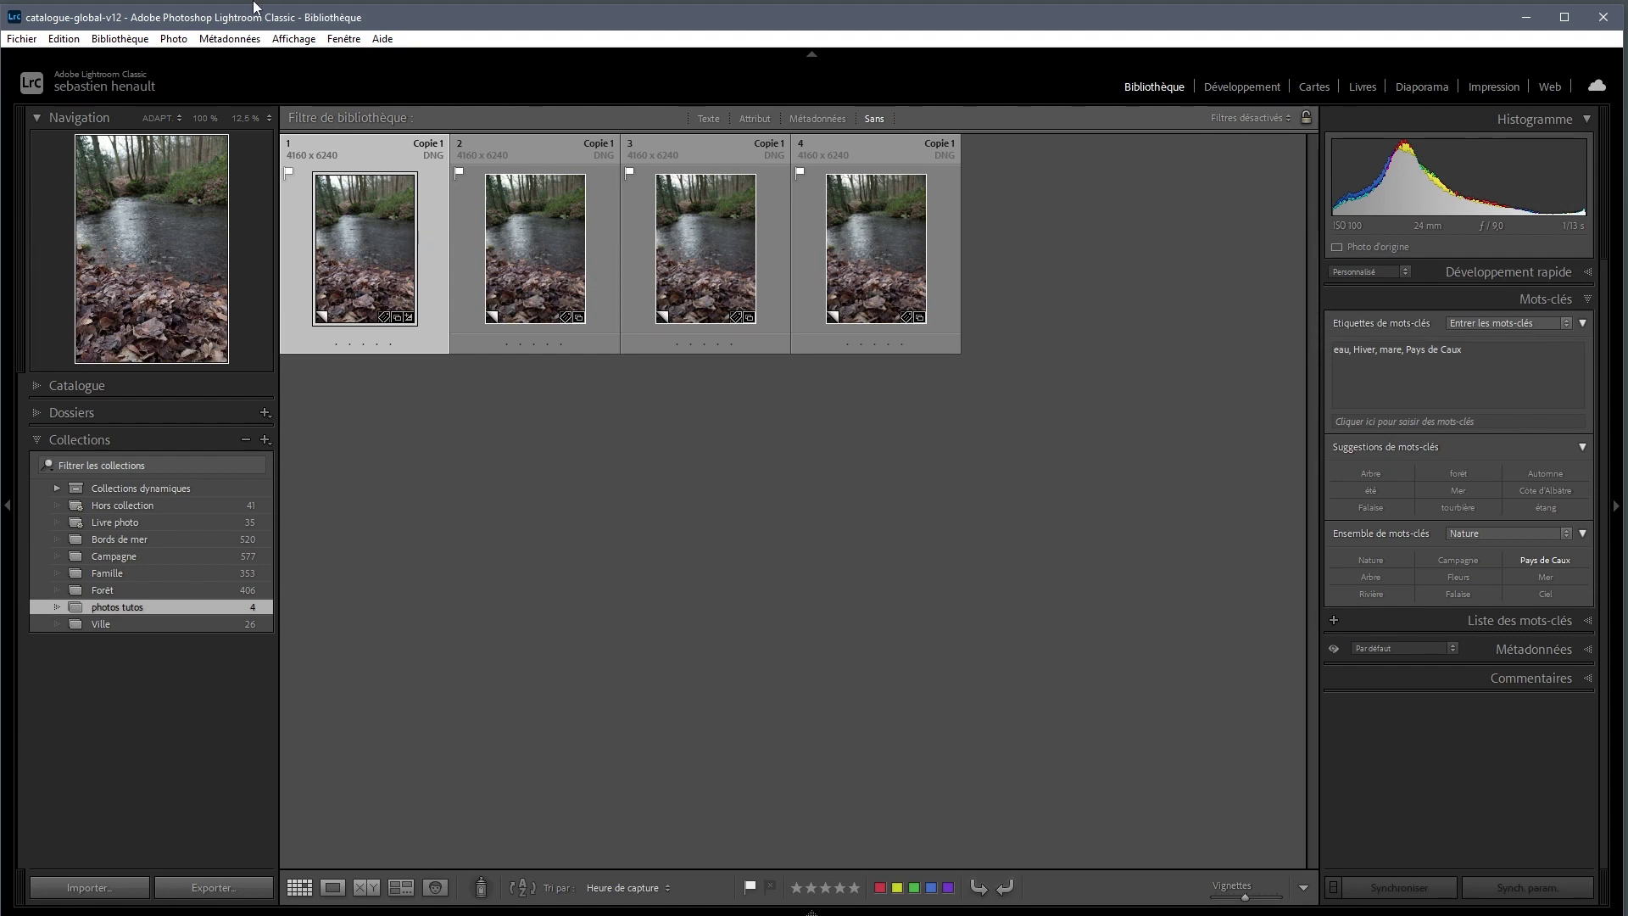
Compare photo 1 against default settings, restore its previous edits, and open it in Develop.
{"action": "mouse_move", "coordinate": [363, 248]}
{"action": "double_click", "coordinate": [378, 248]}
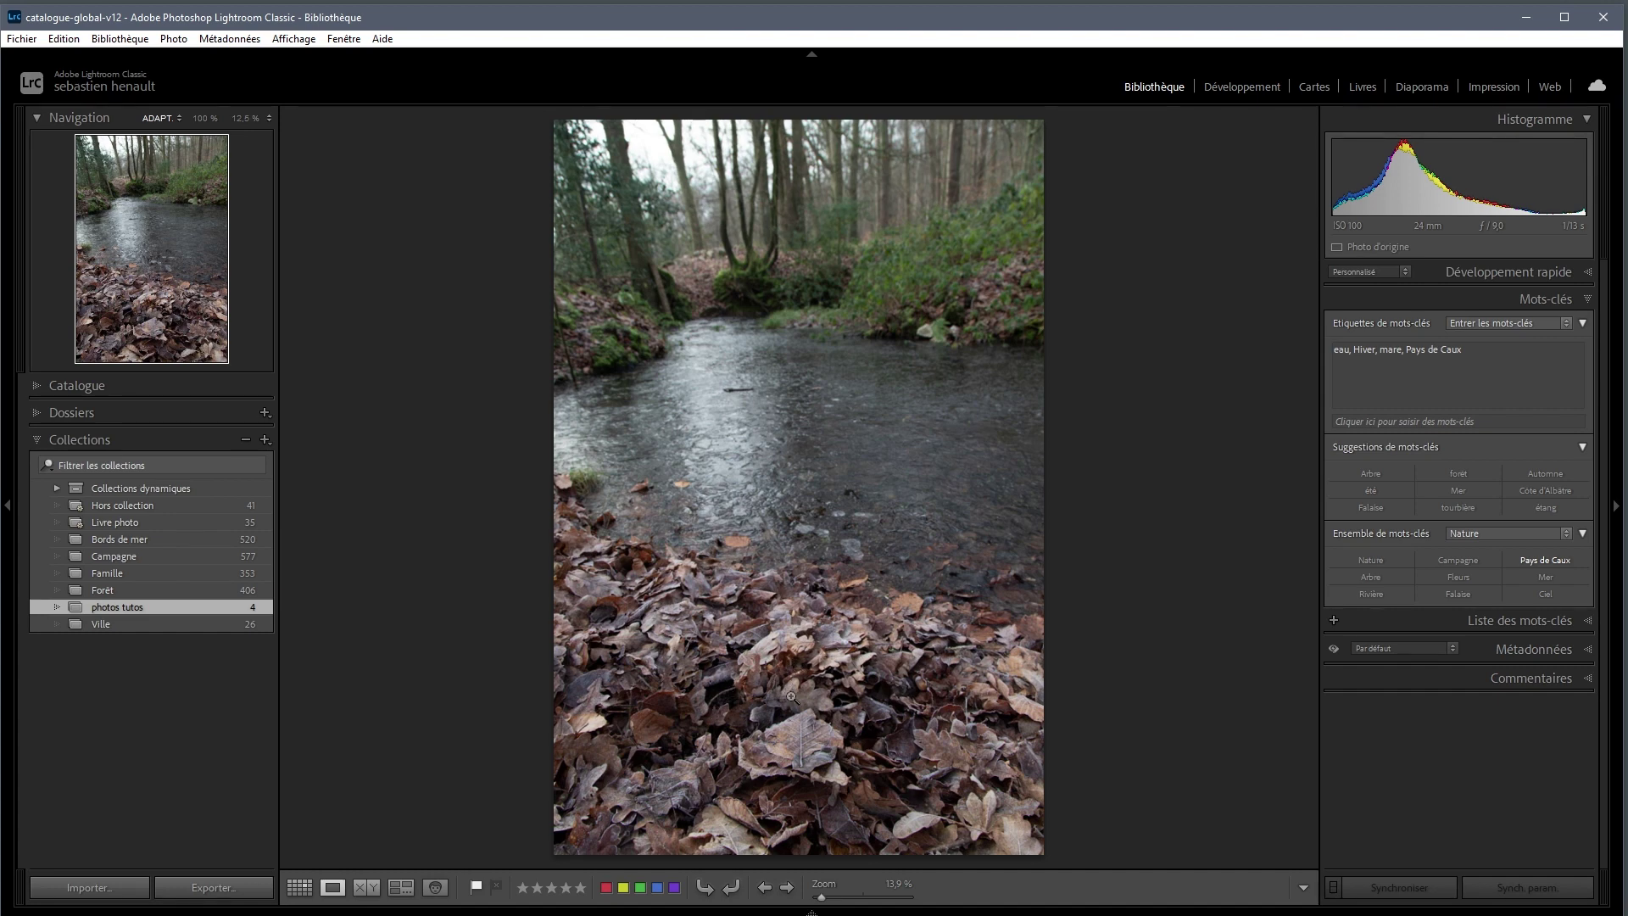
{"action": "key", "text": "ctrl+shift+r"}
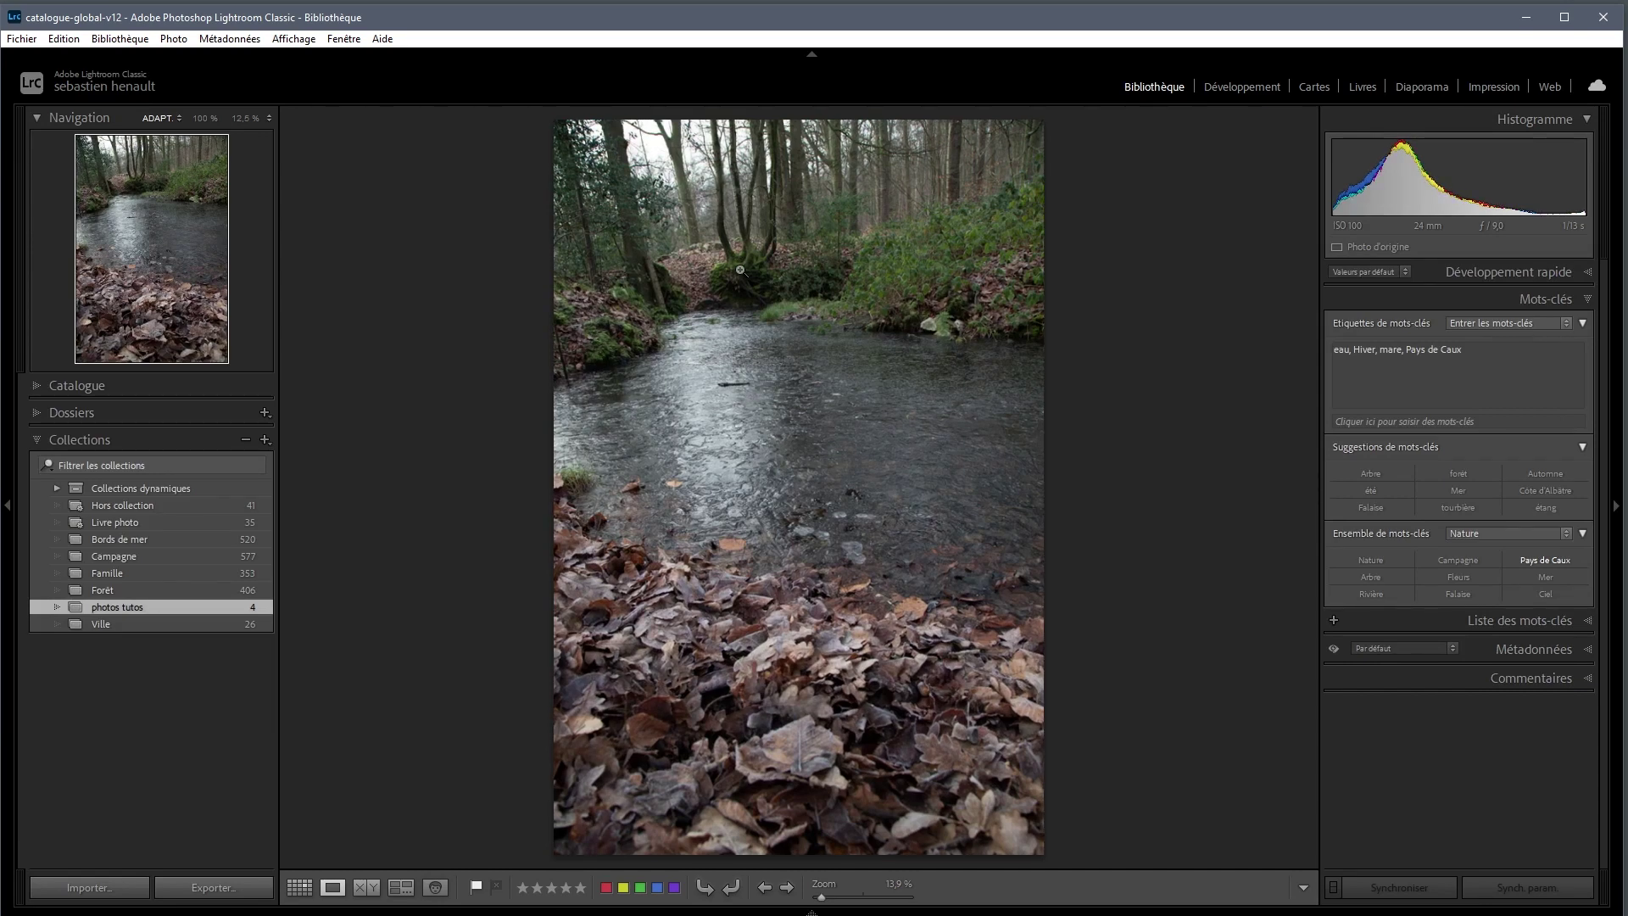
{"action": "key", "text": "ctrl+z"}
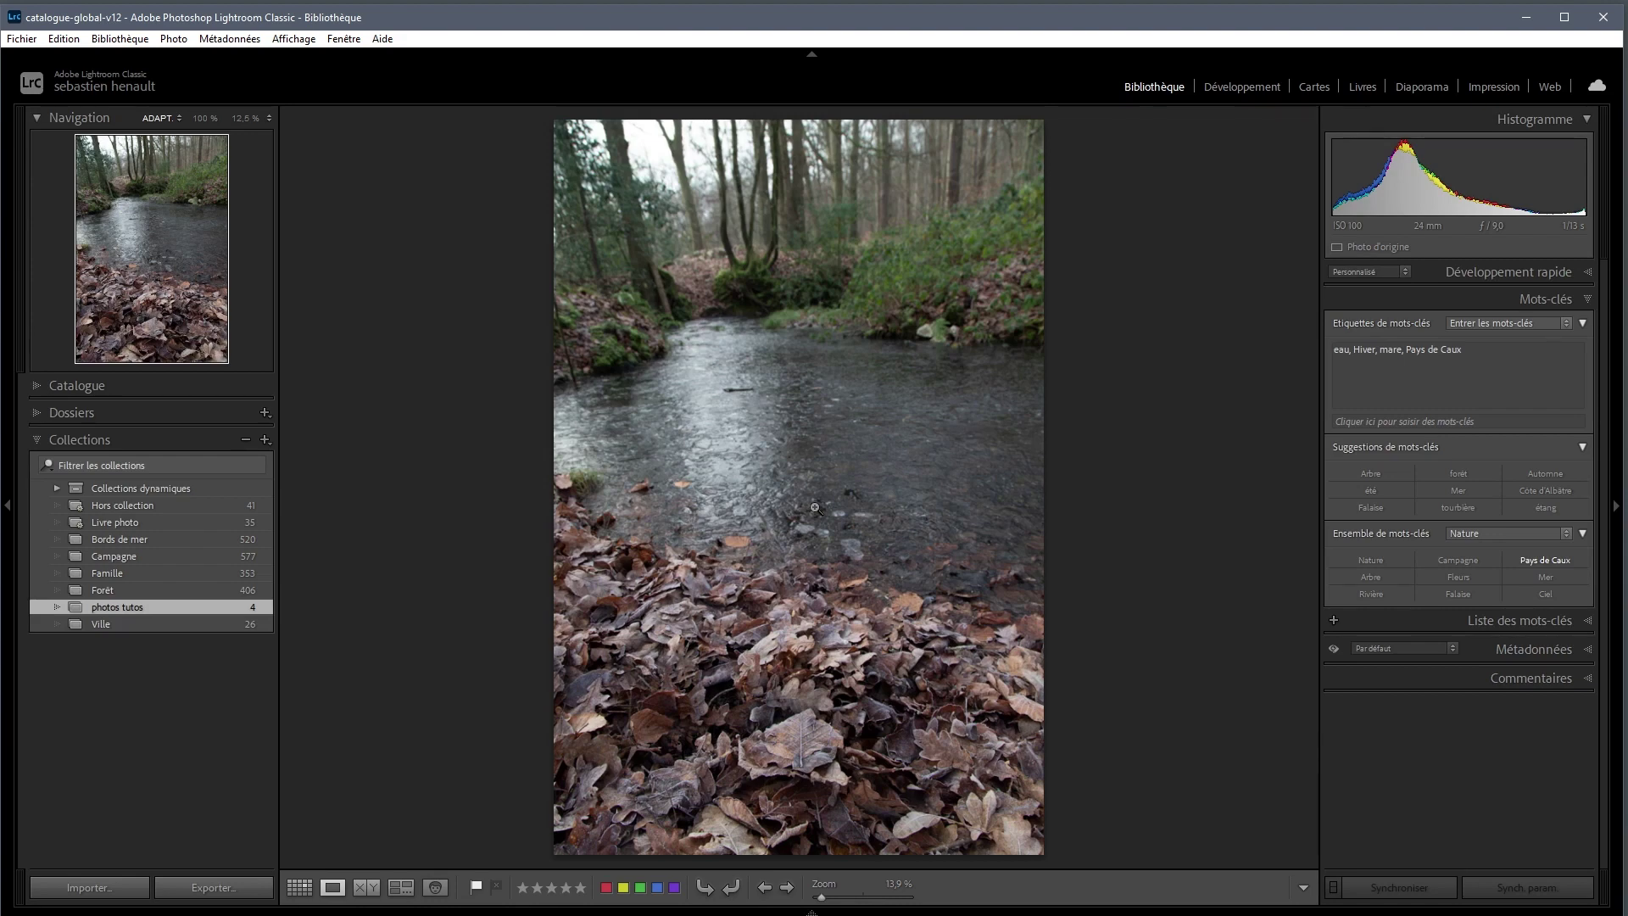
{"action": "left_click", "coordinate": [1241, 88]}
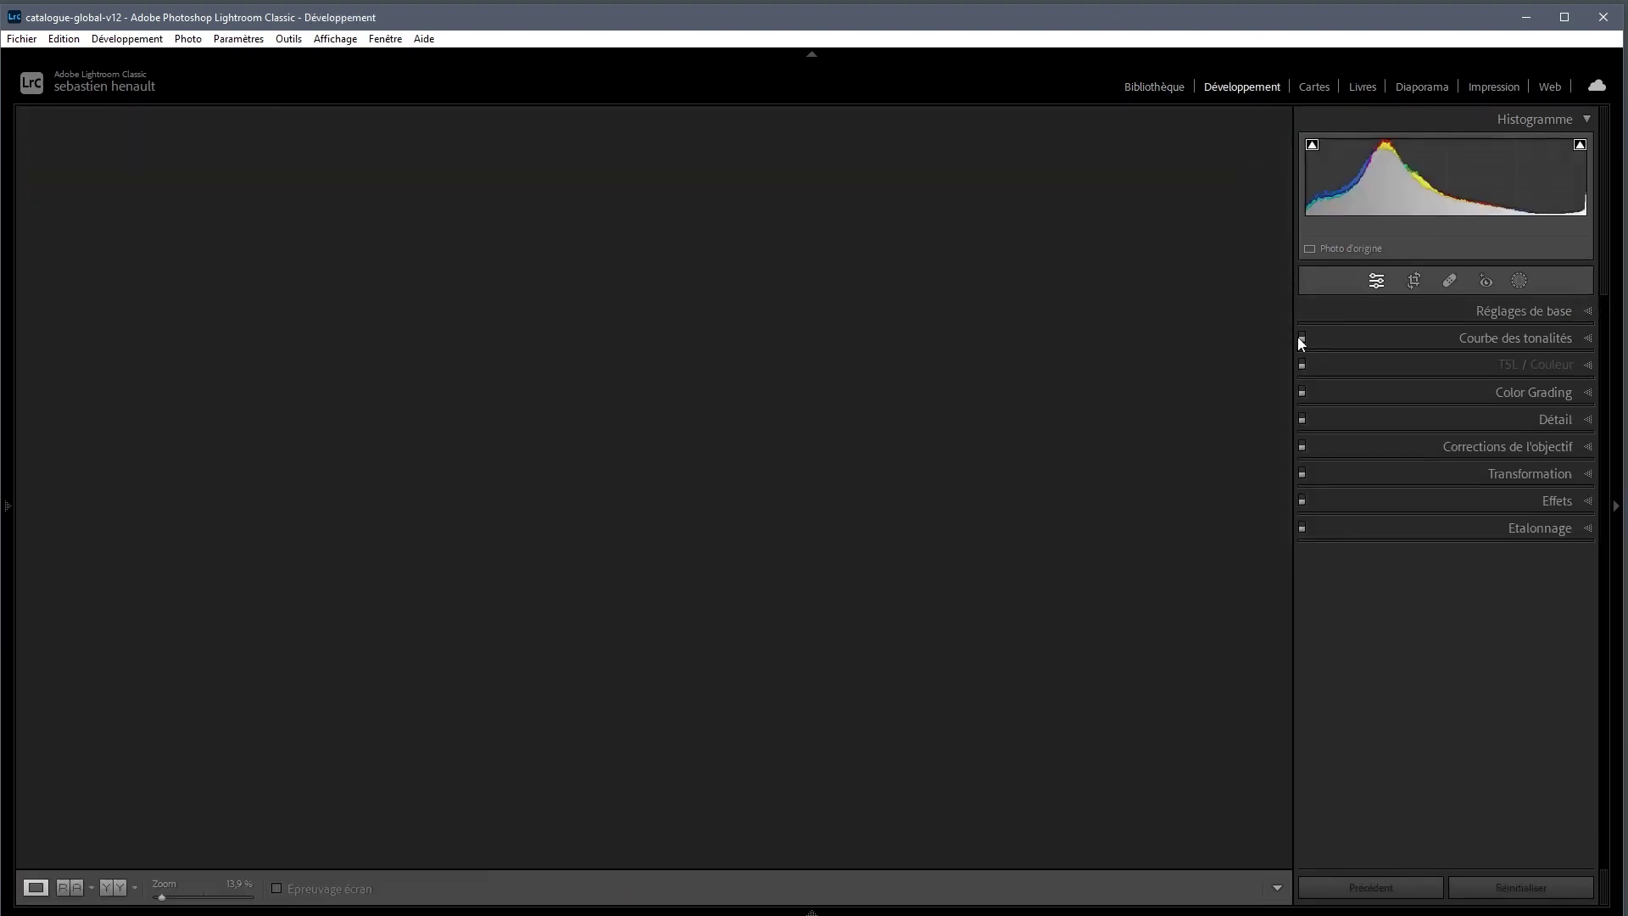
In the Basic panel, set Whites and Highlights to -52, Shadows +18, Blacks +21.
{"action": "left_click", "coordinate": [1381, 449]}
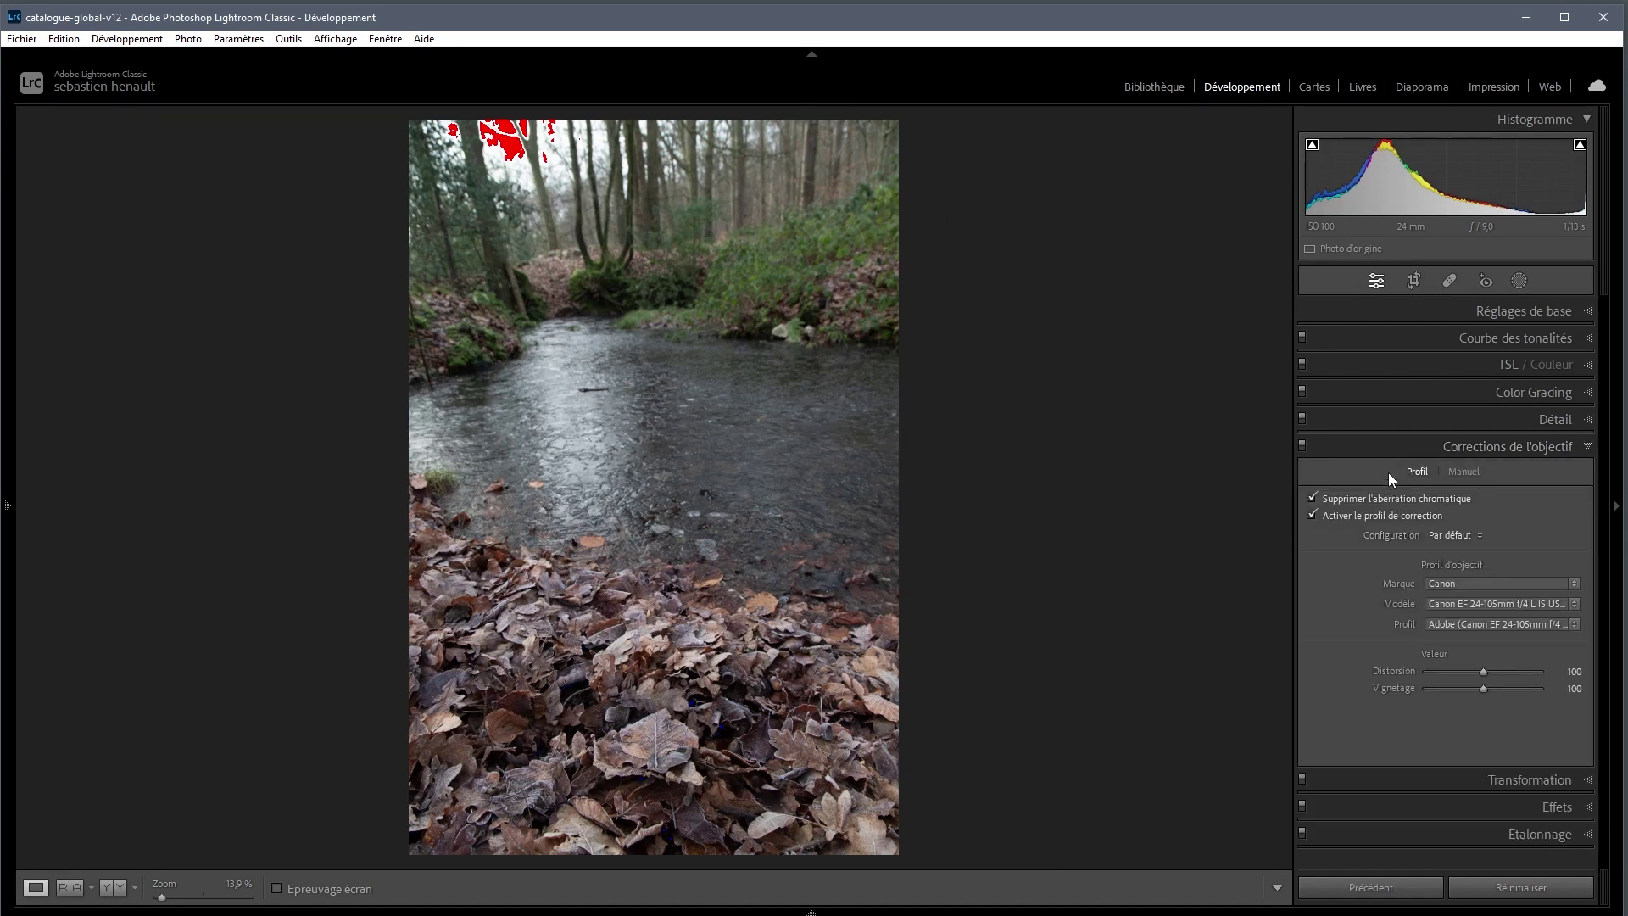
{"action": "left_click", "coordinate": [1391, 446]}
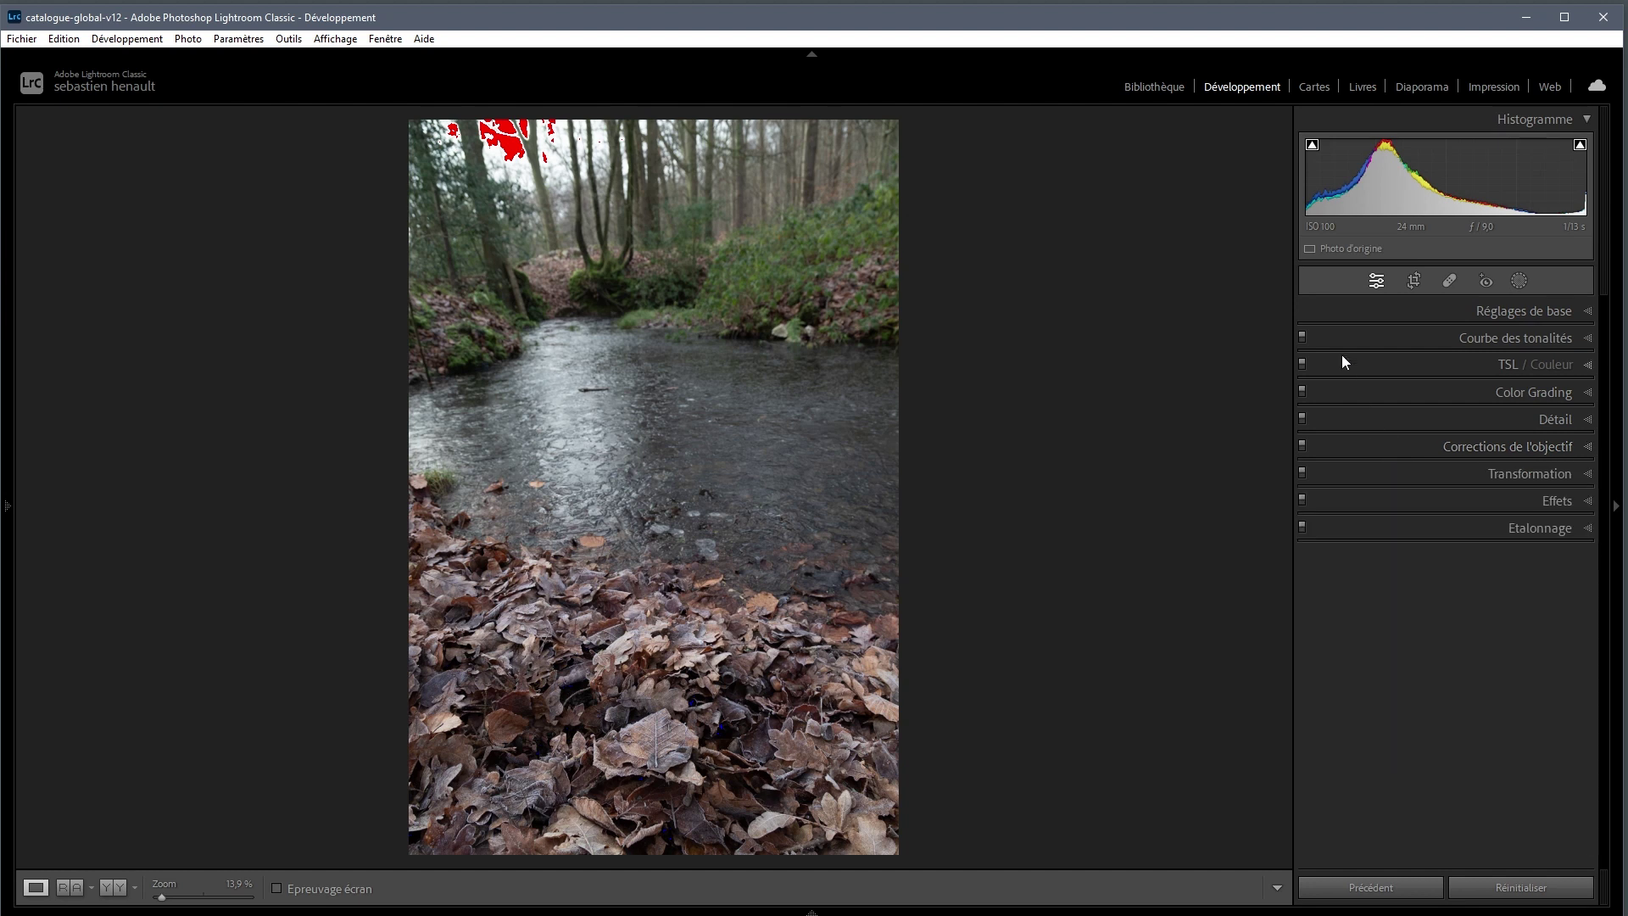
{"action": "left_click", "coordinate": [1396, 313]}
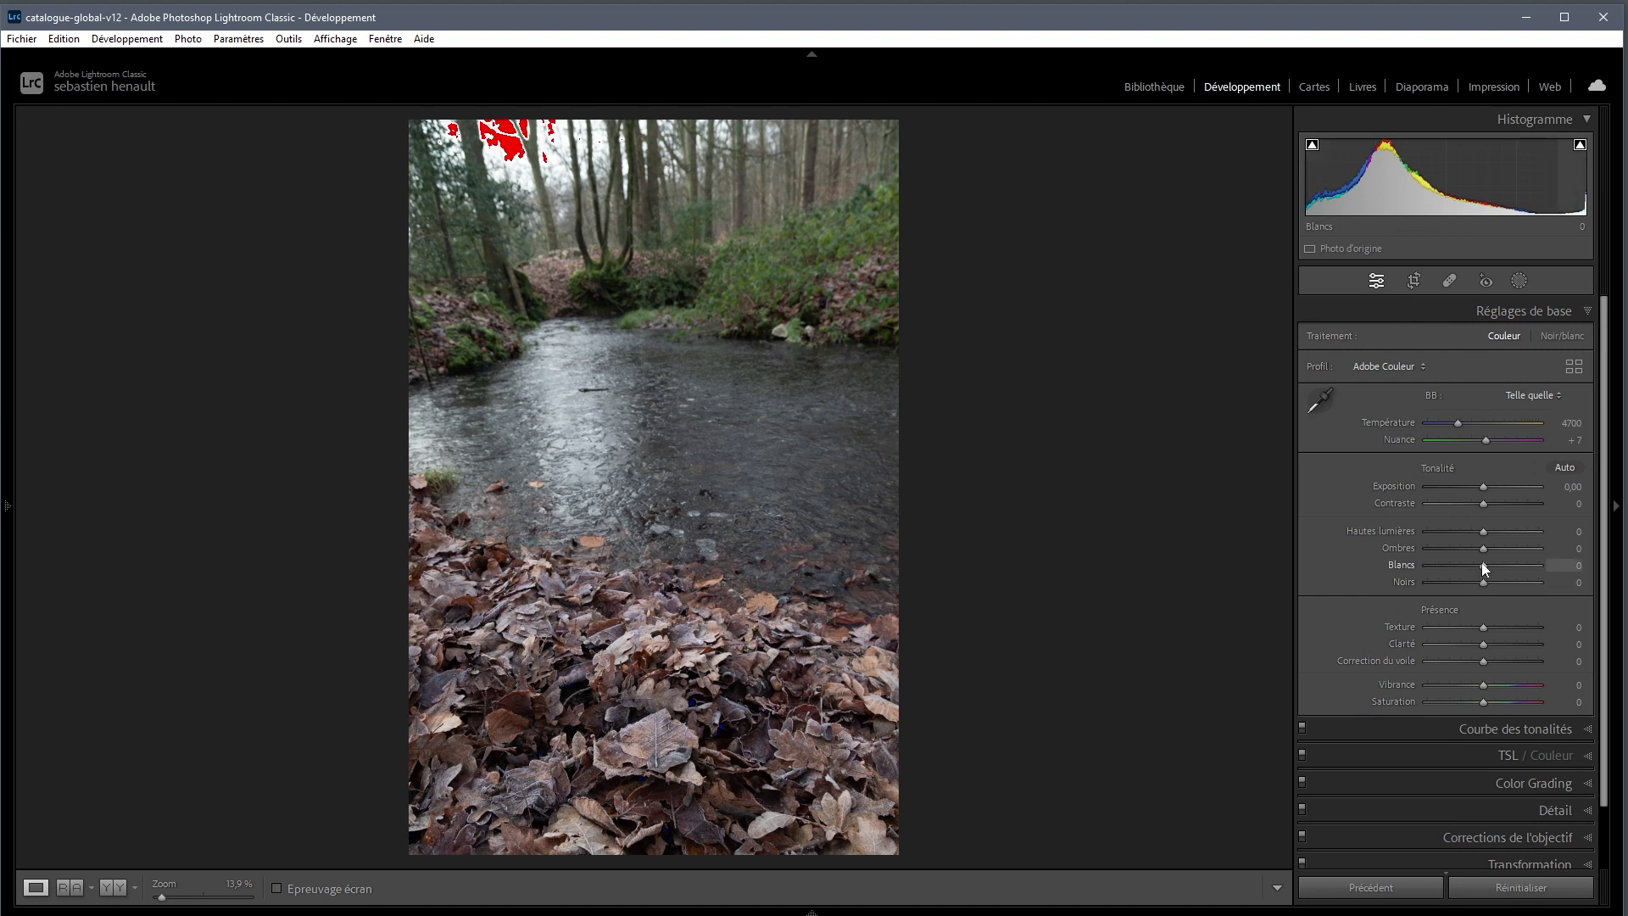
{"action": "mouse_move", "coordinate": [1483, 563]}
{"action": "left_mouse_down"}
{"action": "mouse_move", "coordinate": [1453, 564]}
{"action": "mouse_move", "coordinate": [1454, 531]}
{"action": "left_mouse_up"}
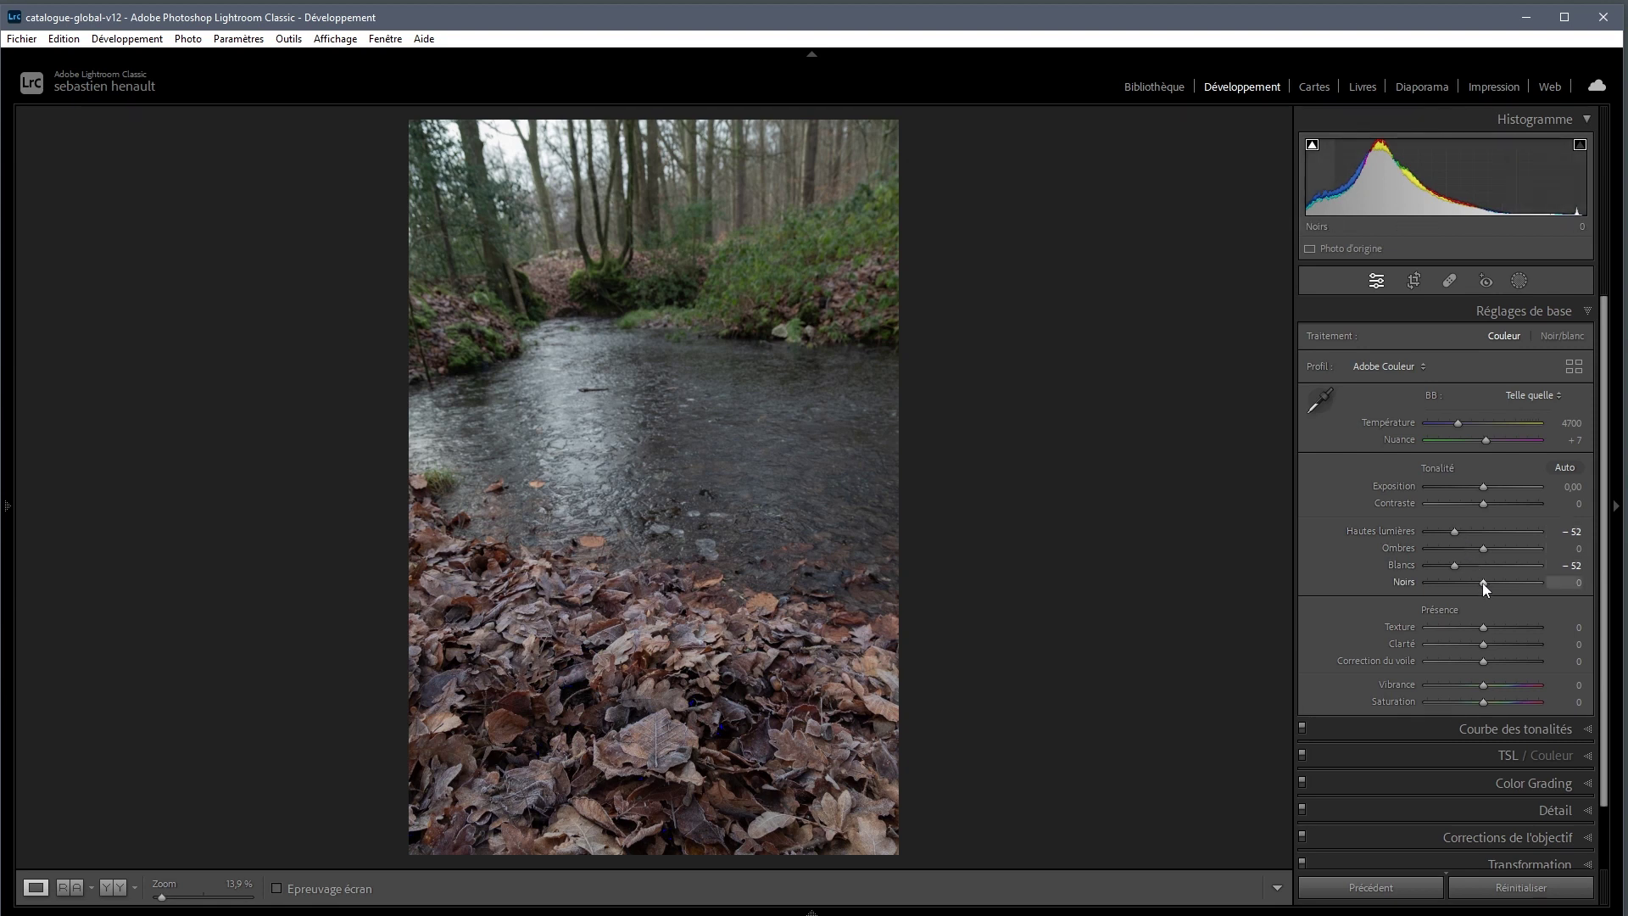
{"action": "left_click_drag", "start_coordinate": [1483, 583], "coordinate": [1496, 583]}
{"action": "left_click_drag", "start_coordinate": [1487, 549], "coordinate": [1493, 547]}
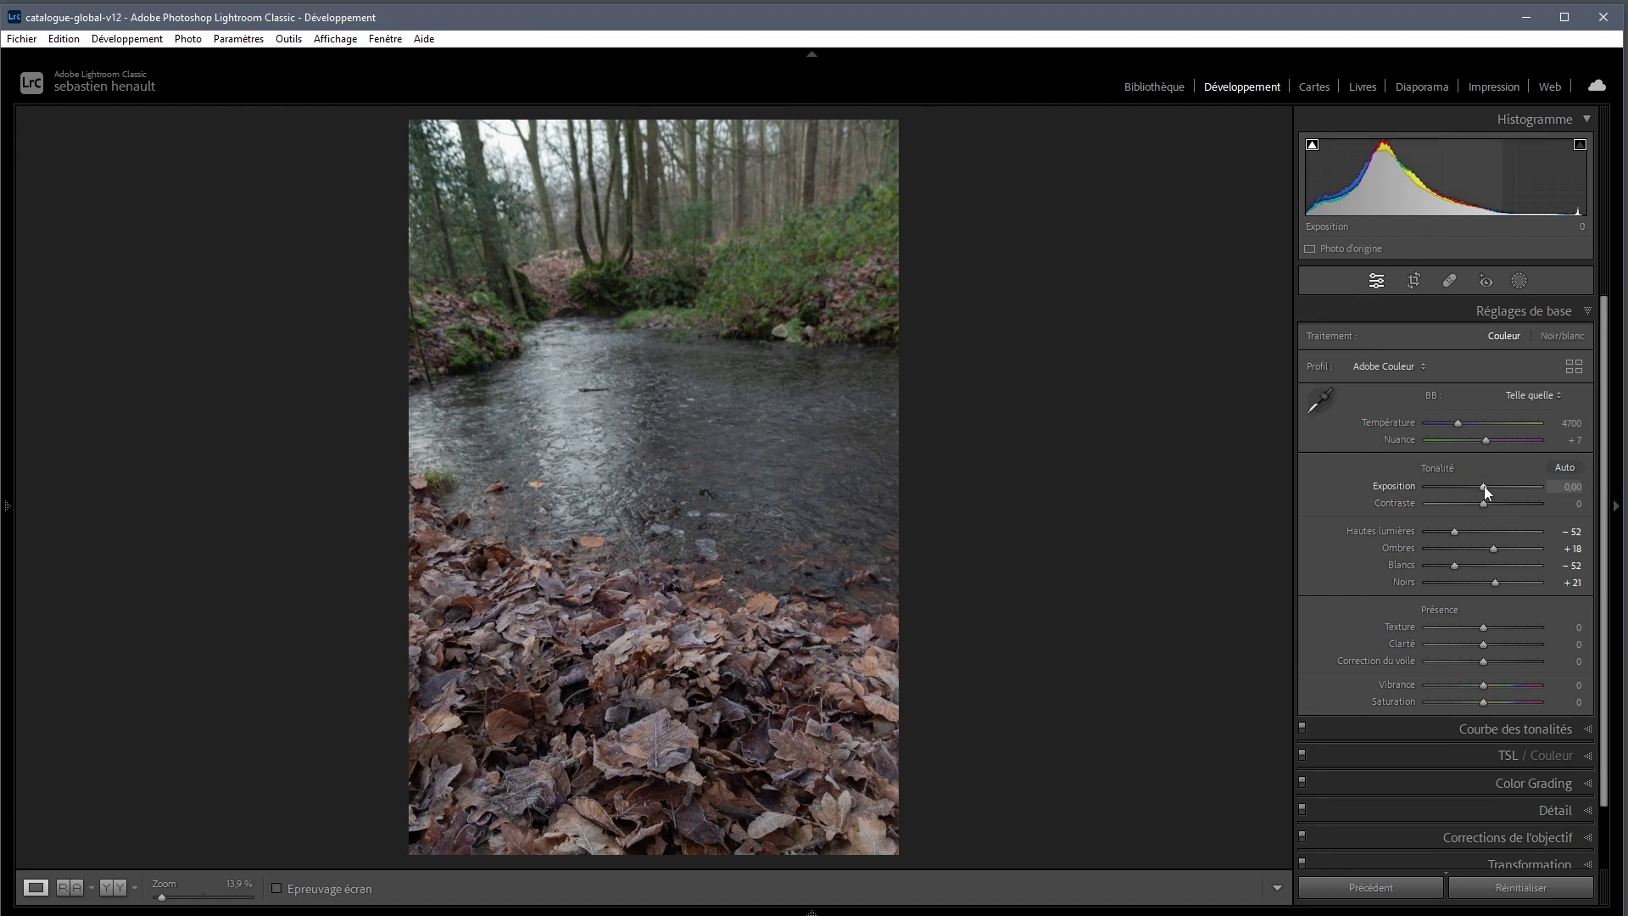
Raise exposure to +0,15, temperature to 4955, blacks to +26 and contrast to +18.
{"action": "left_click_drag", "start_coordinate": [1484, 485], "coordinate": [1485, 485]}
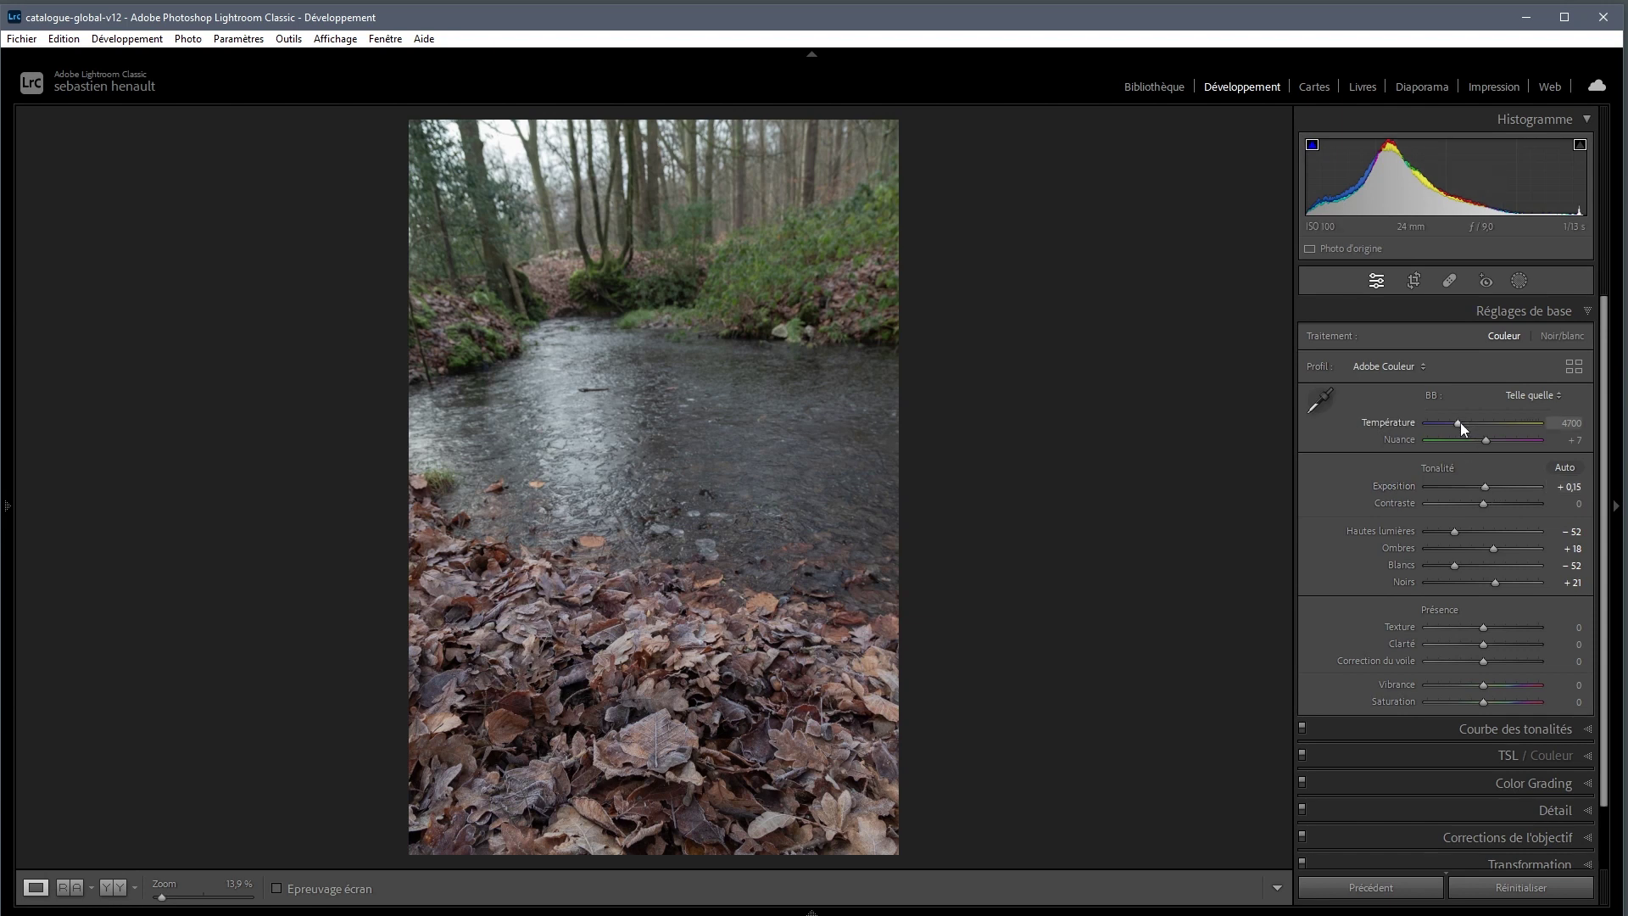
{"action": "left_click_drag", "start_coordinate": [1459, 422], "coordinate": [1462, 422]}
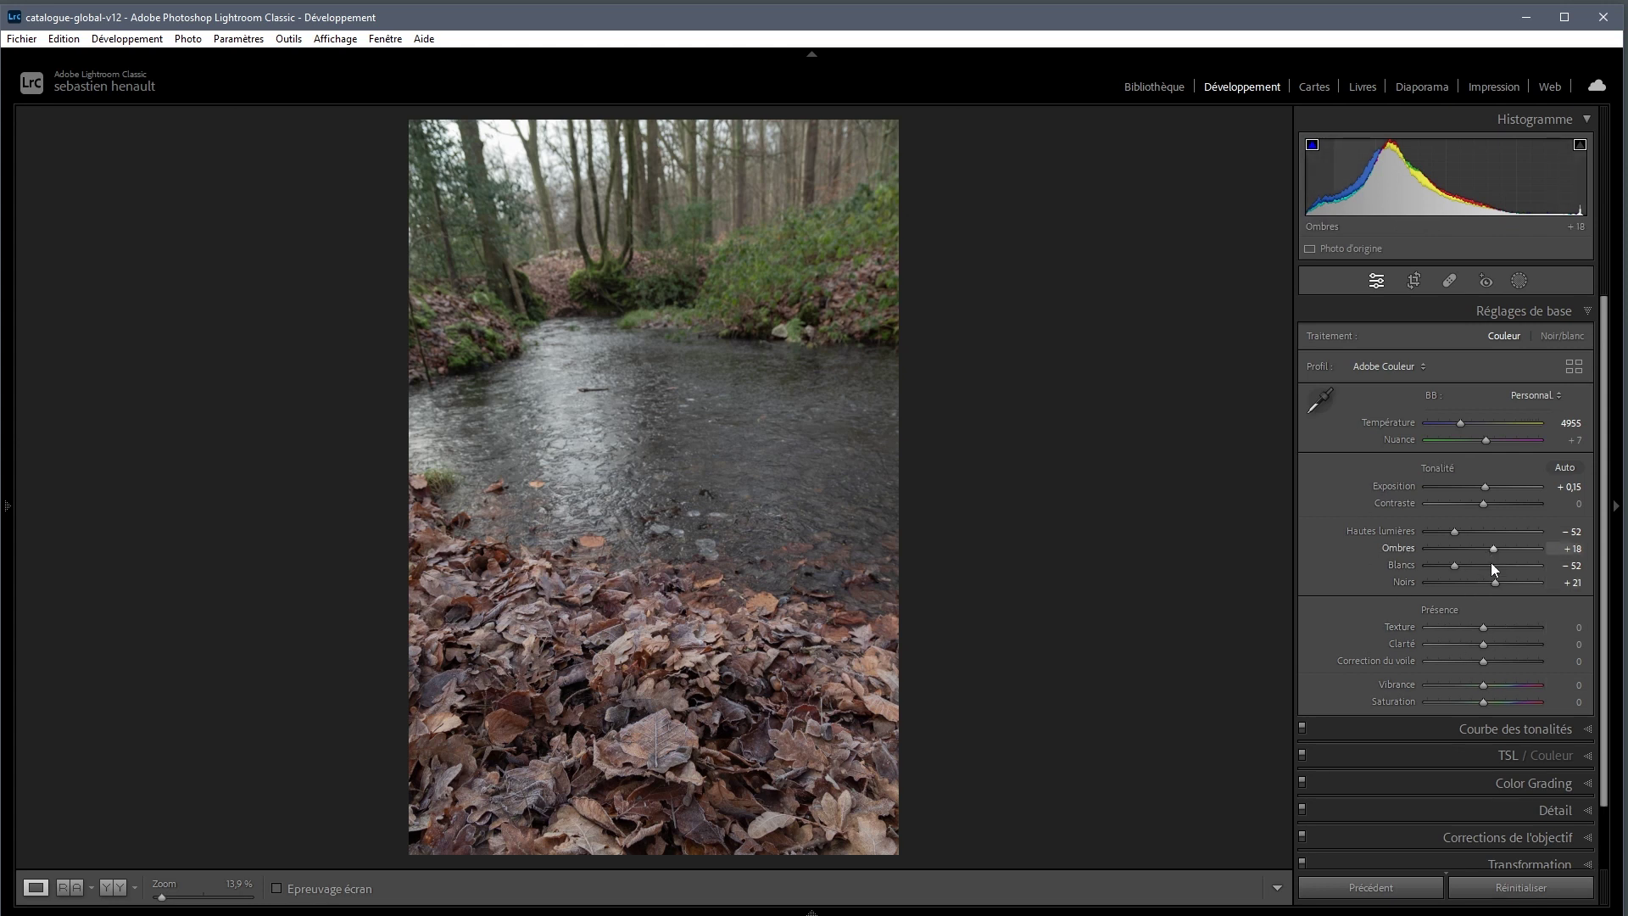
{"action": "left_click_drag", "start_coordinate": [1494, 583], "coordinate": [1497, 582]}
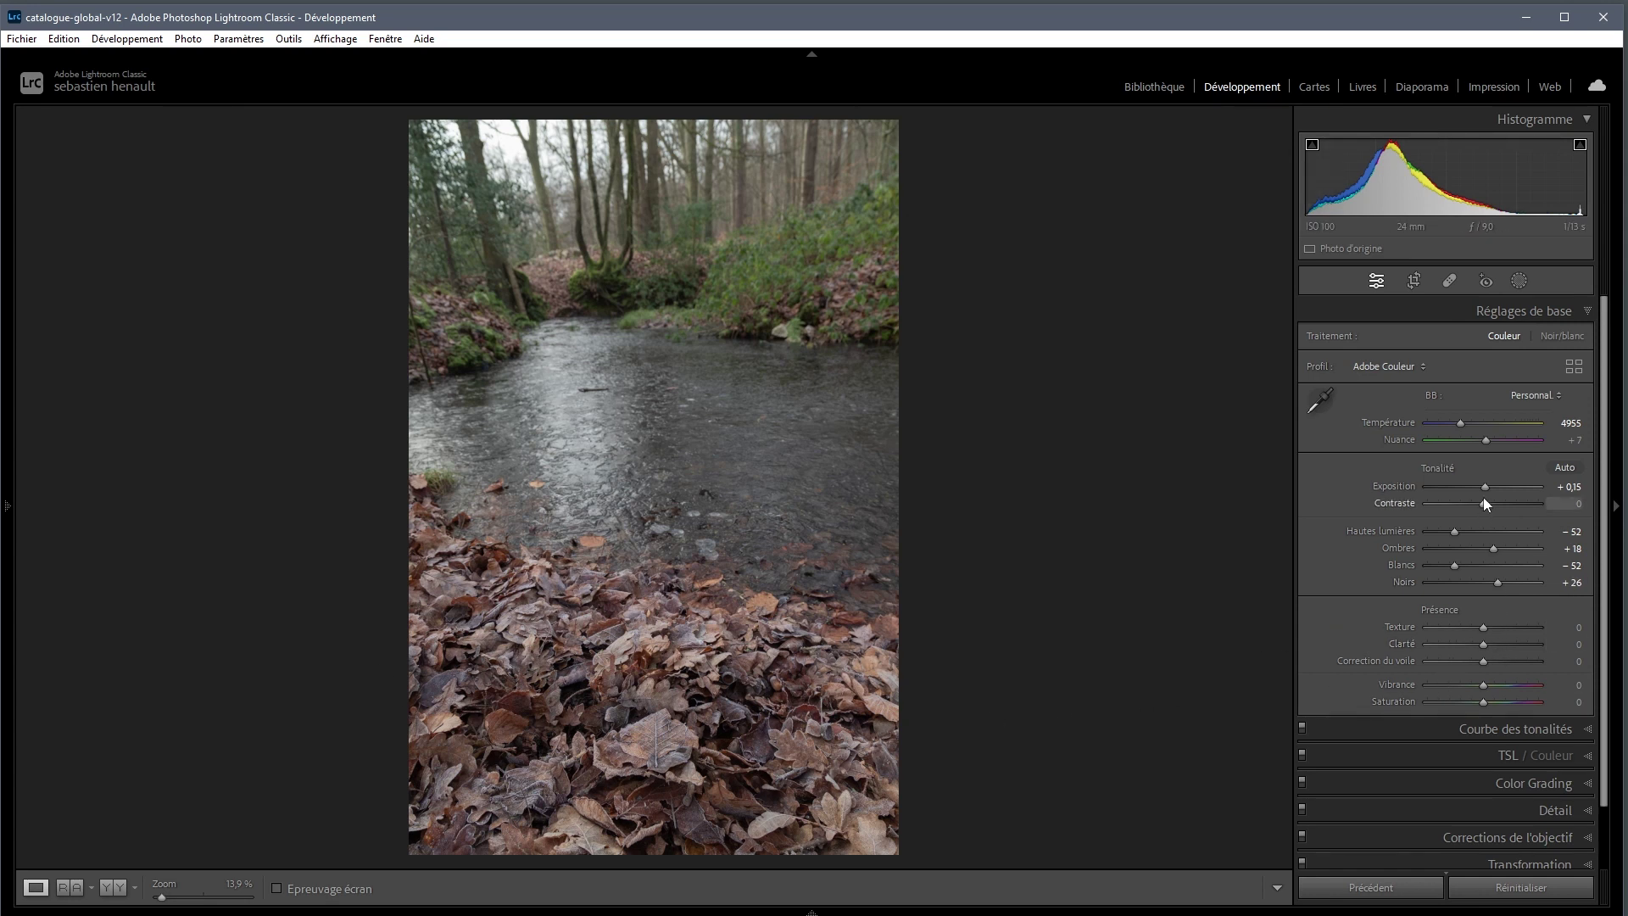
{"action": "left_click_drag", "start_coordinate": [1484, 504], "coordinate": [1494, 504]}
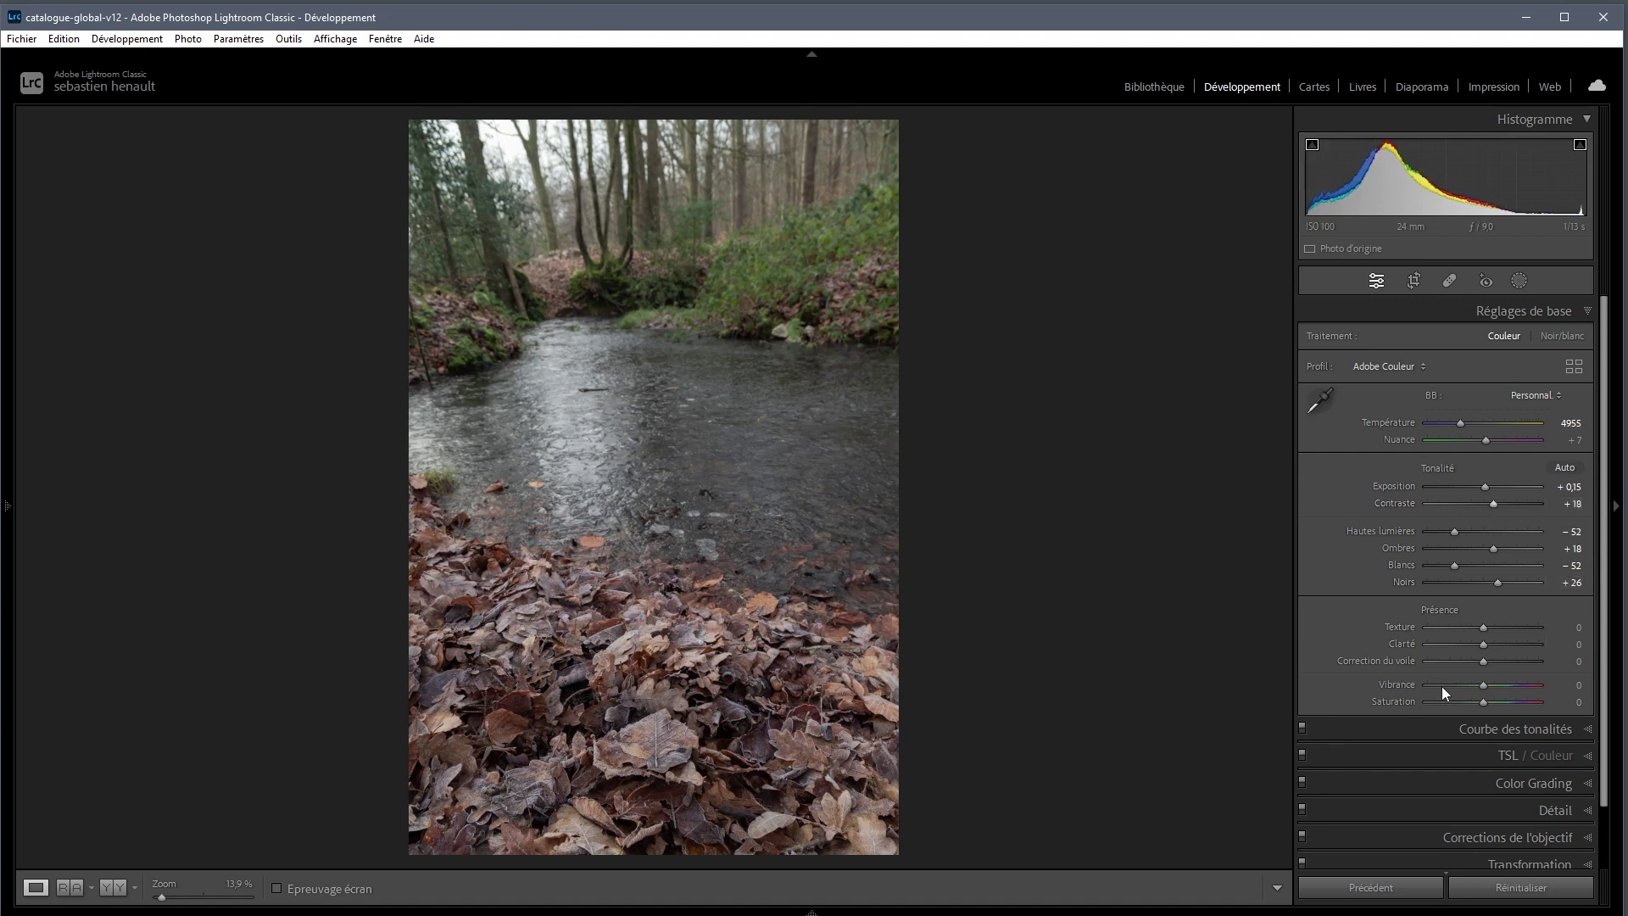
Add texture +9, clarity +11, vibrance +41, saturation +5, and warm temperature to 5258.
{"action": "left_click_drag", "start_coordinate": [1484, 627], "coordinate": [1490, 627]}
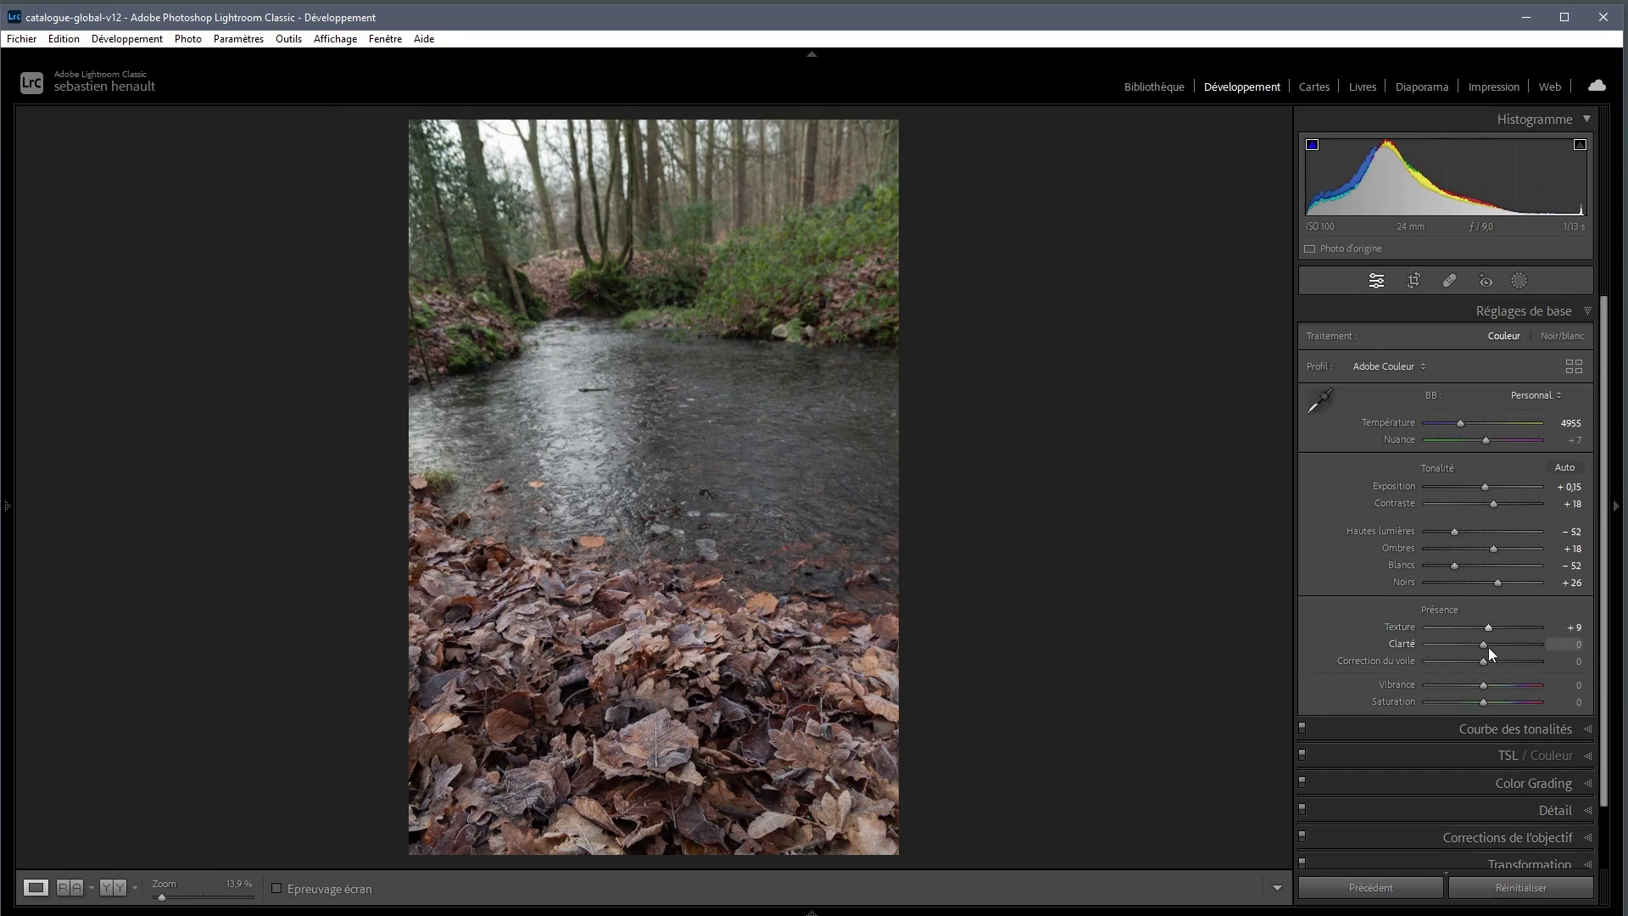
{"action": "left_click_drag", "start_coordinate": [1487, 644], "coordinate": [1492, 645]}
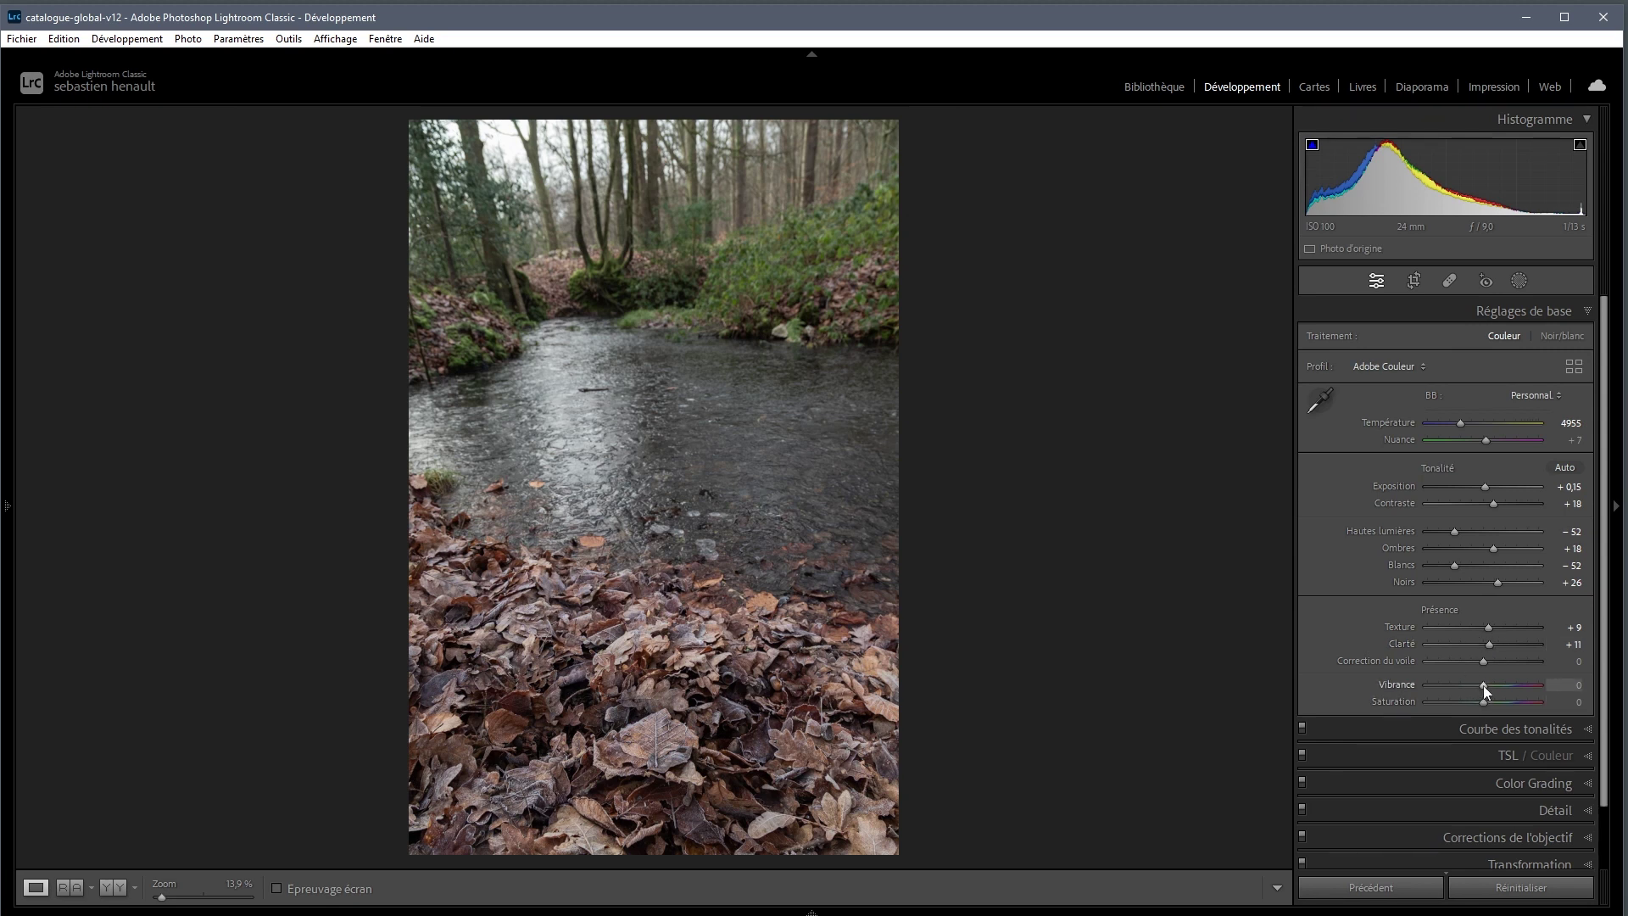
{"action": "left_click_drag", "start_coordinate": [1496, 685], "coordinate": [1507, 686]}
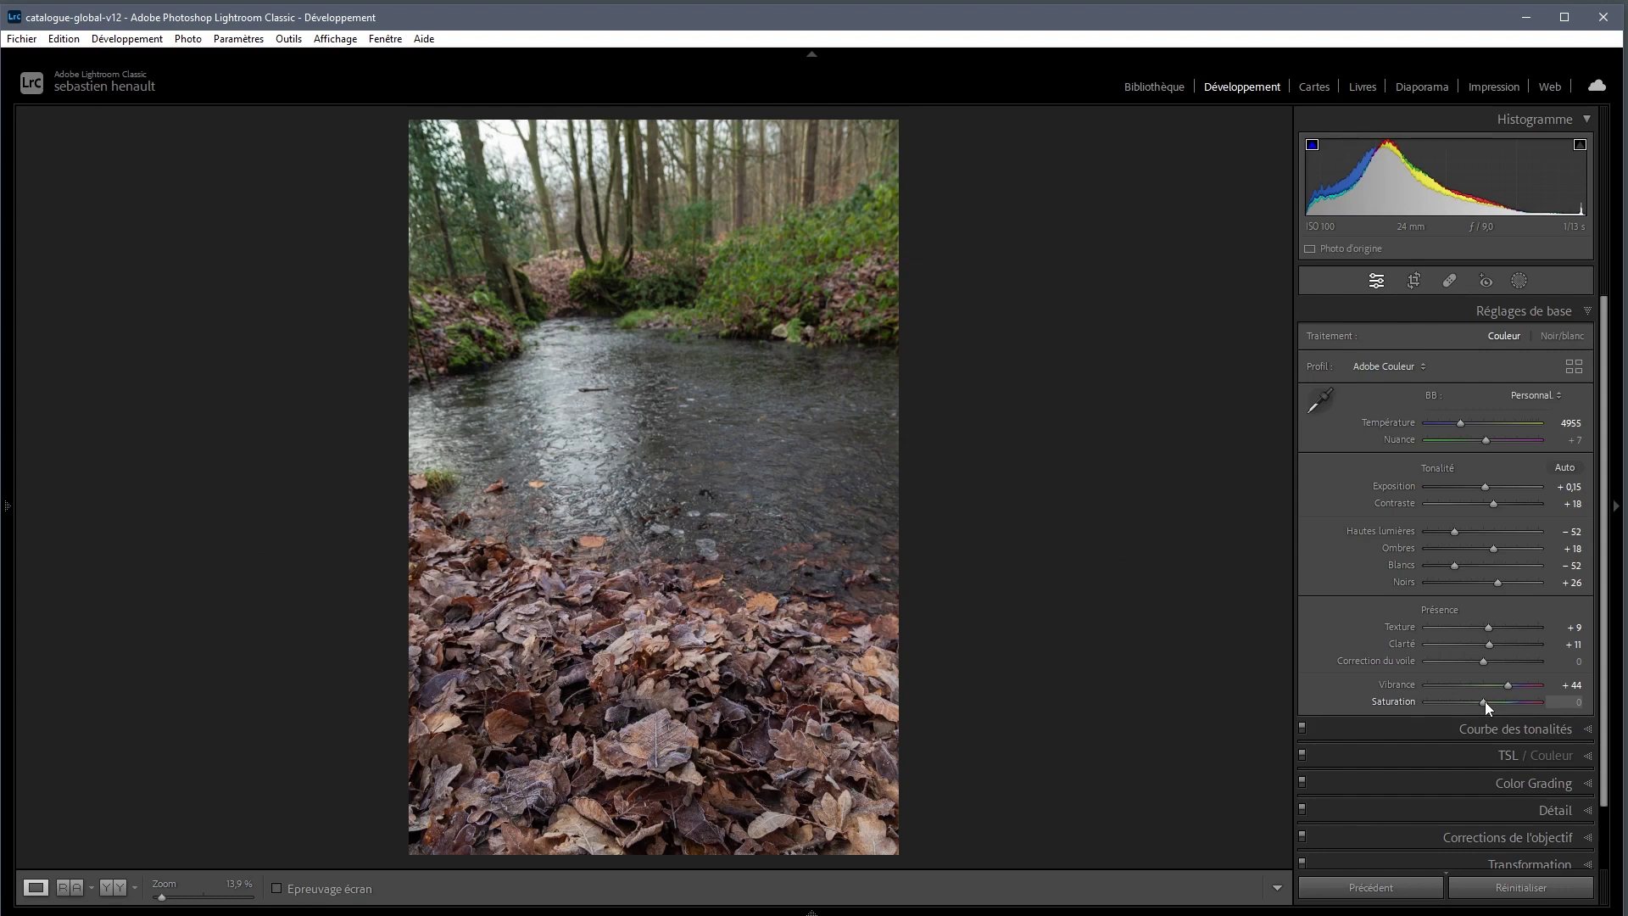
{"action": "key", "text": "Up"}
{"action": "left_click_drag", "start_coordinate": [1460, 422], "coordinate": [1464, 422]}
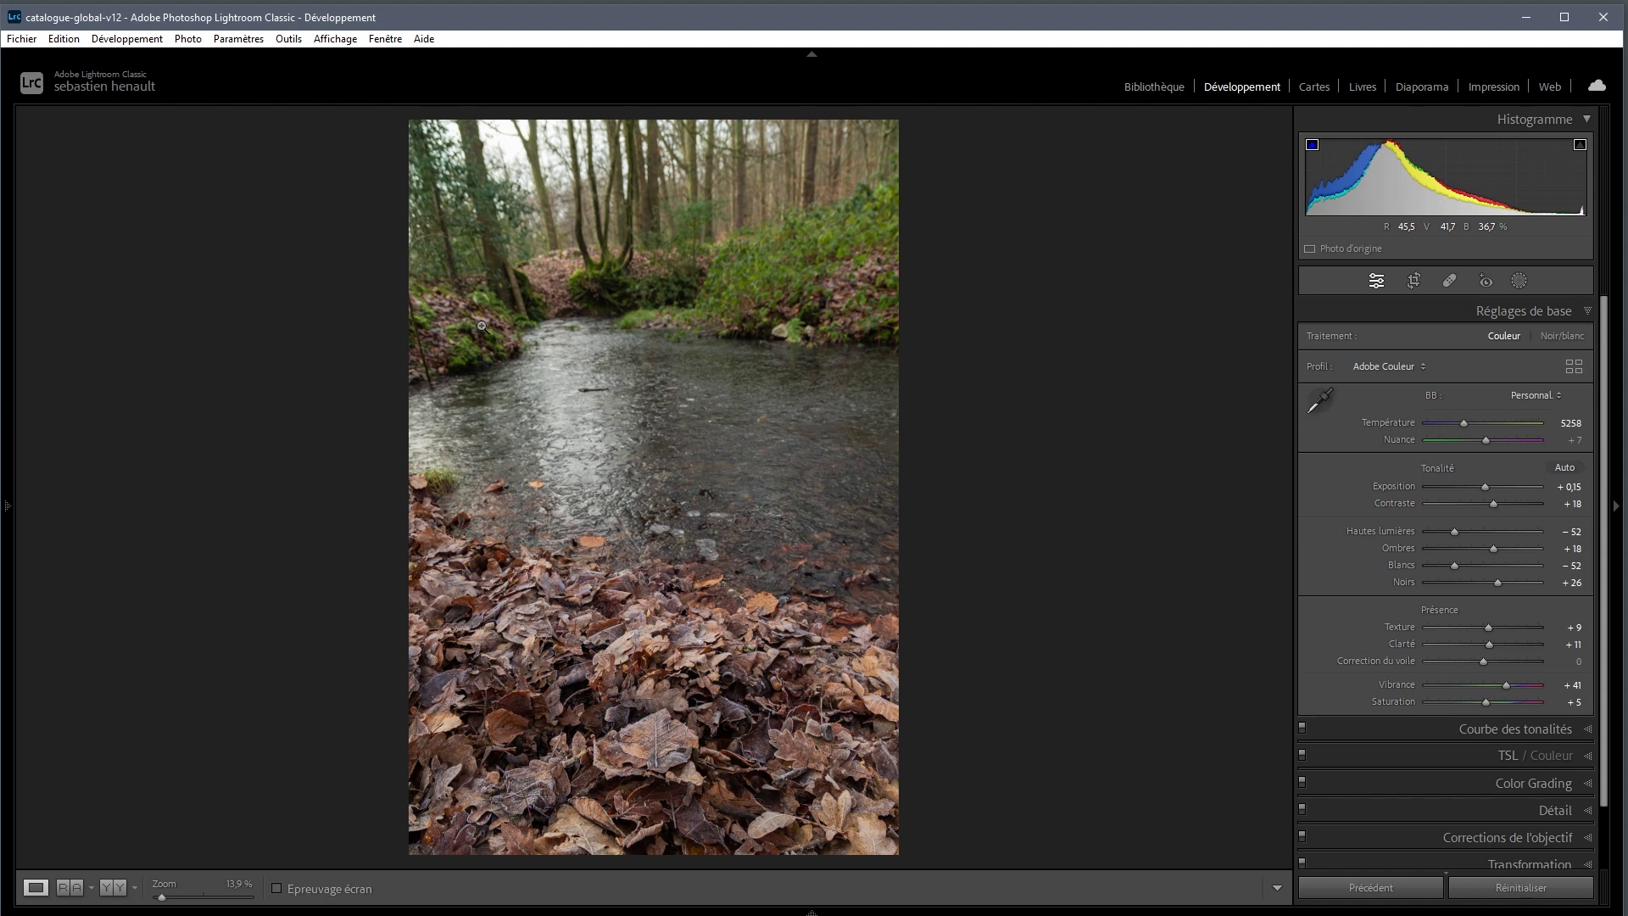
{"action": "left_click", "coordinate": [1428, 810]}
At 100% zoom, set sharpening Amount 49, Radius 0,5, Detail 100, then return to grid.
{"action": "left_click", "coordinate": [653, 738]}
{"action": "left_click_drag", "start_coordinate": [677, 718], "coordinate": [733, 509]}
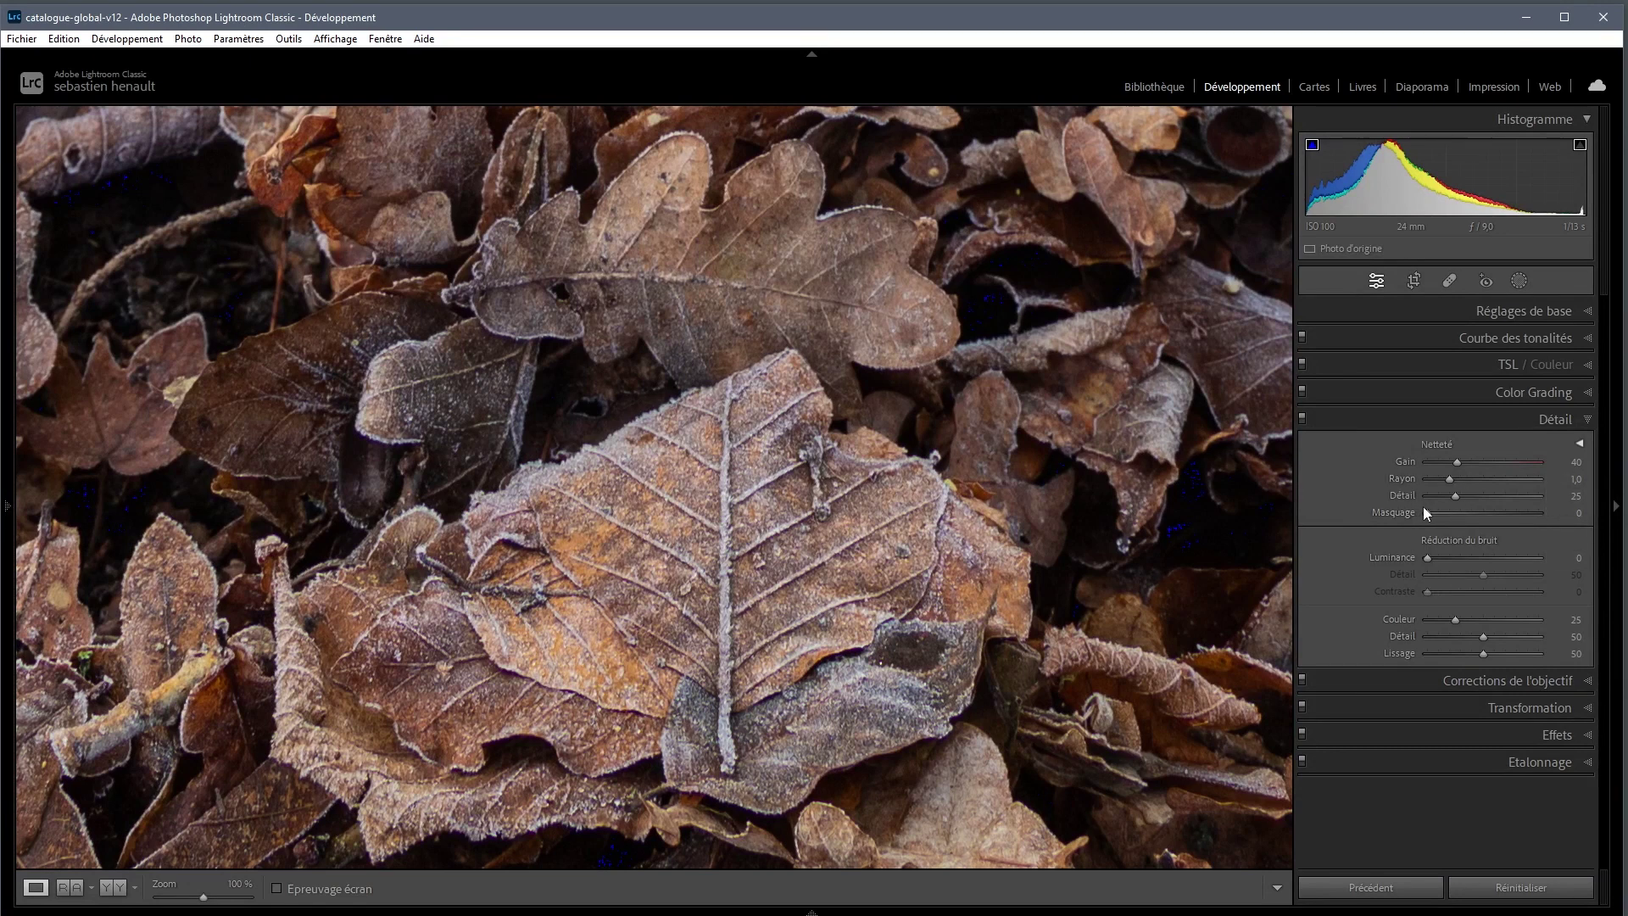
{"action": "mouse_move", "coordinate": [1447, 480]}
{"action": "left_mouse_down"}
{"action": "mouse_move", "coordinate": [1416, 481]}
{"action": "mouse_move", "coordinate": [1504, 500]}
{"action": "left_mouse_up"}
{"action": "mouse_move", "coordinate": [802, 470]}
{"action": "left_mouse_down"}
{"action": "mouse_move", "coordinate": [861, 545]}
{"action": "mouse_move", "coordinate": [854, 519]}
{"action": "left_mouse_up"}
{"action": "left_click", "coordinate": [854, 518]}
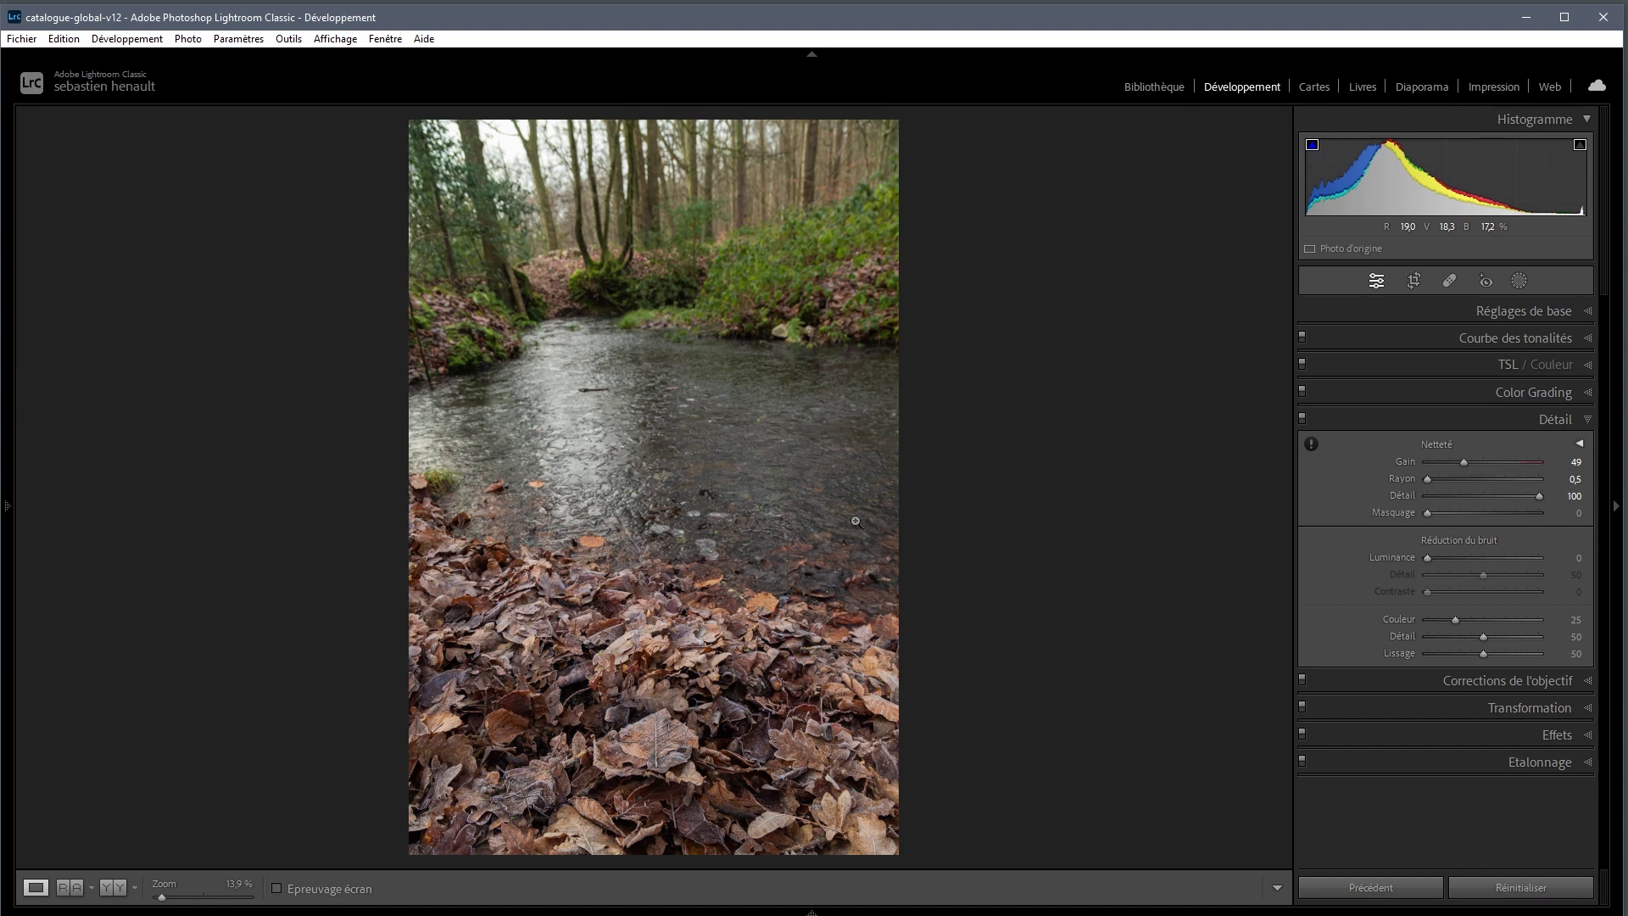
{"action": "key", "text": "g"}
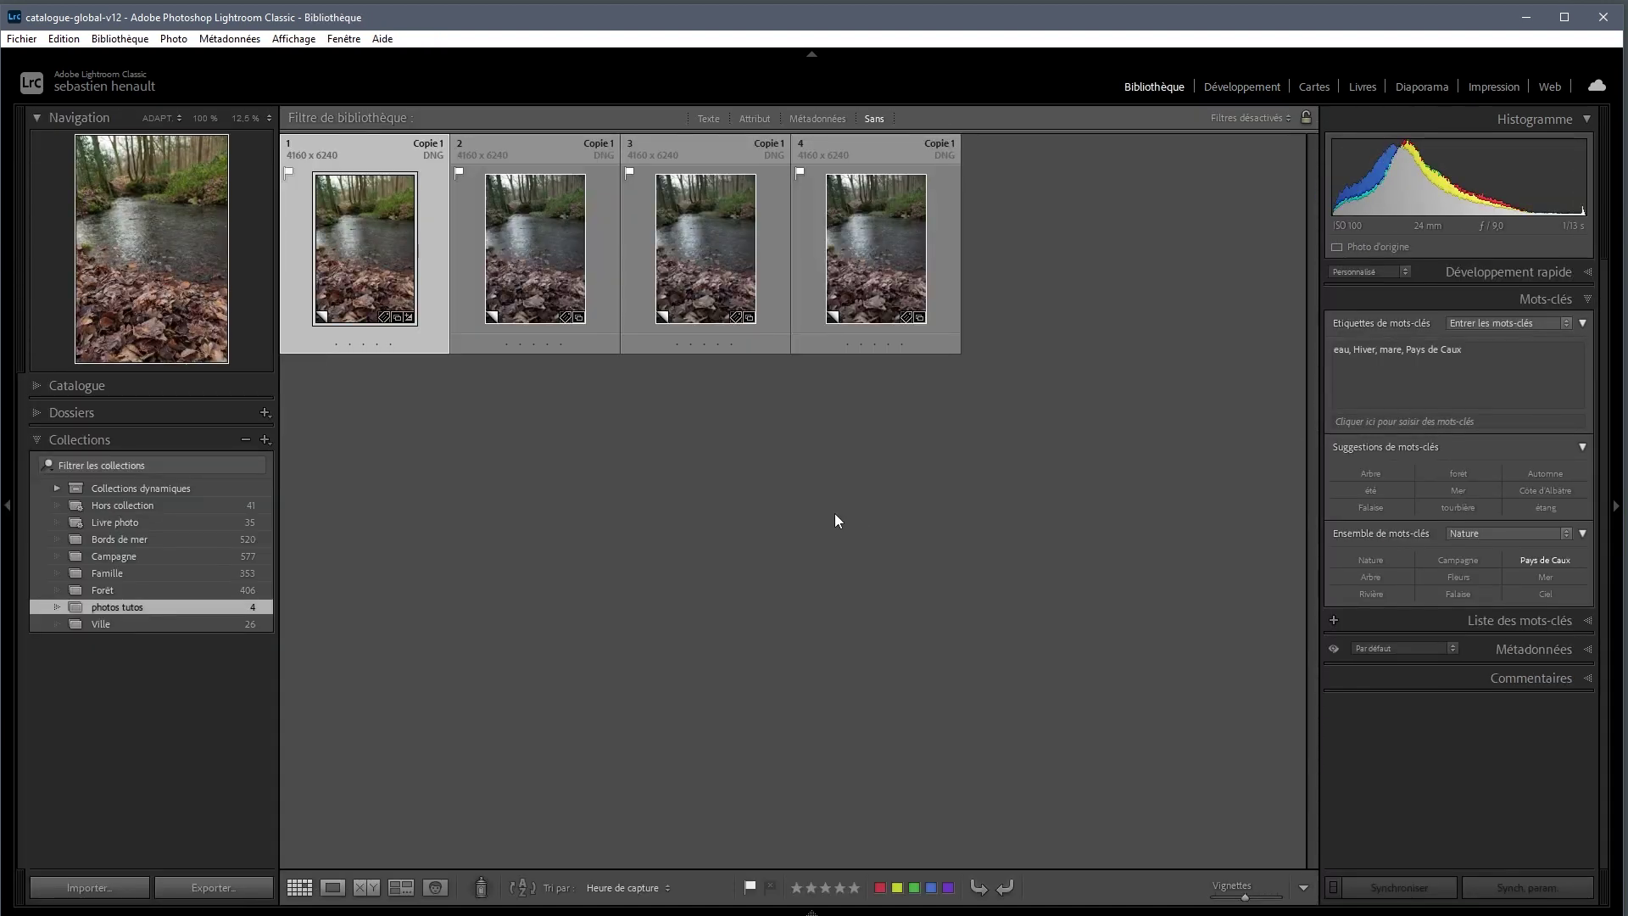
{"action": "mouse_move", "coordinate": [364, 248]}
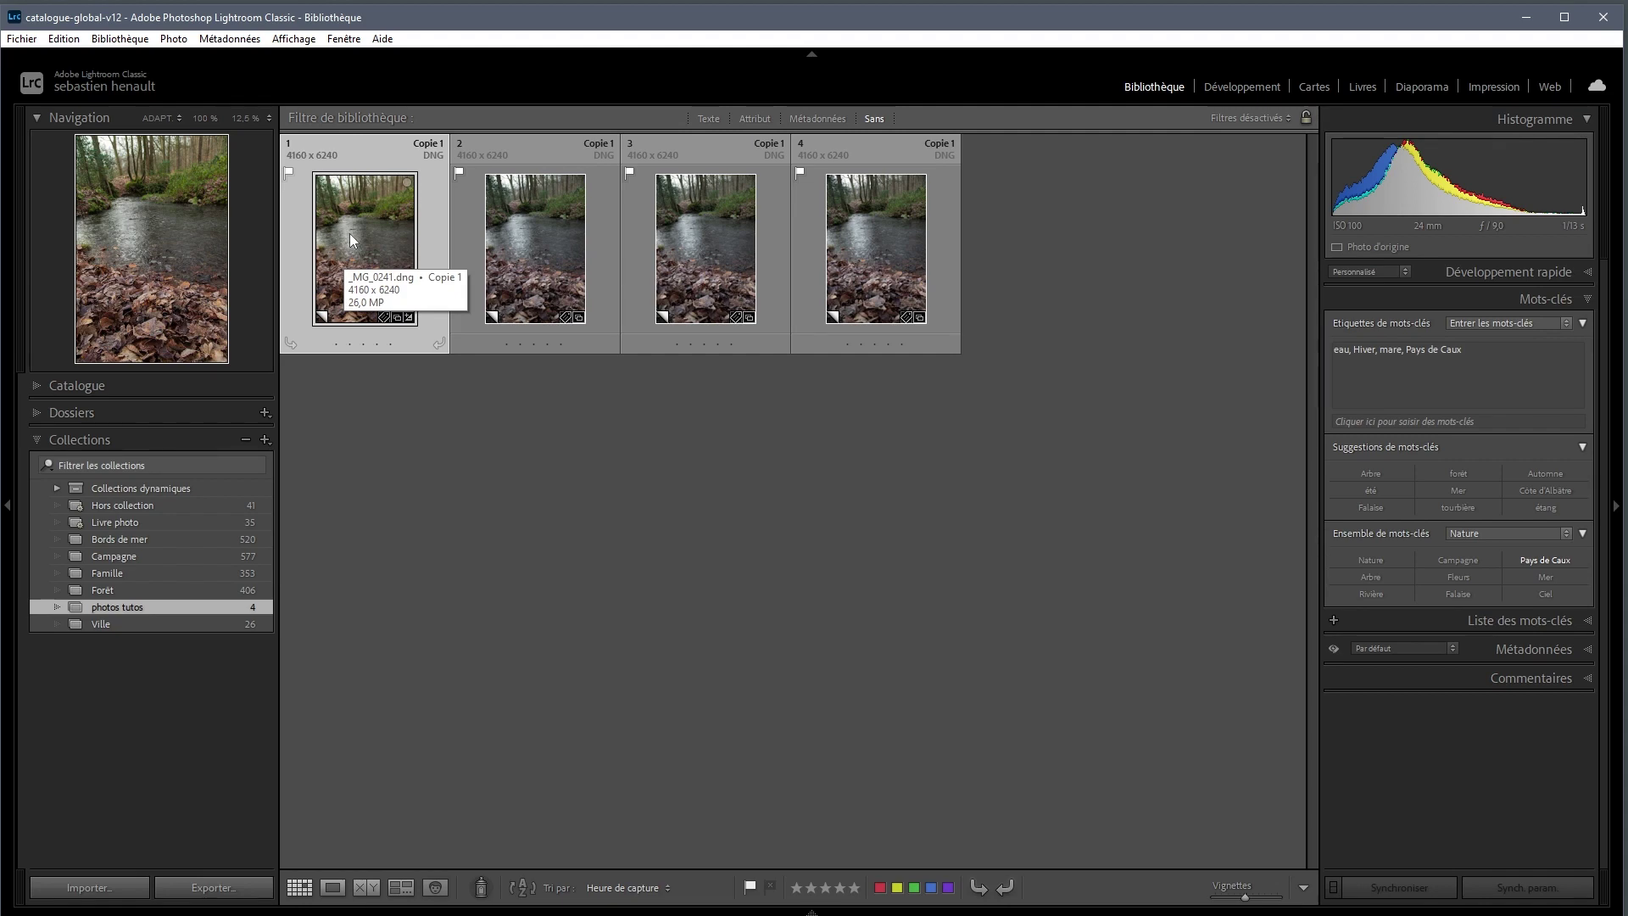
Copy photo 1's develop settings with every setting ticked.
{"action": "right_click", "coordinate": [351, 240]}
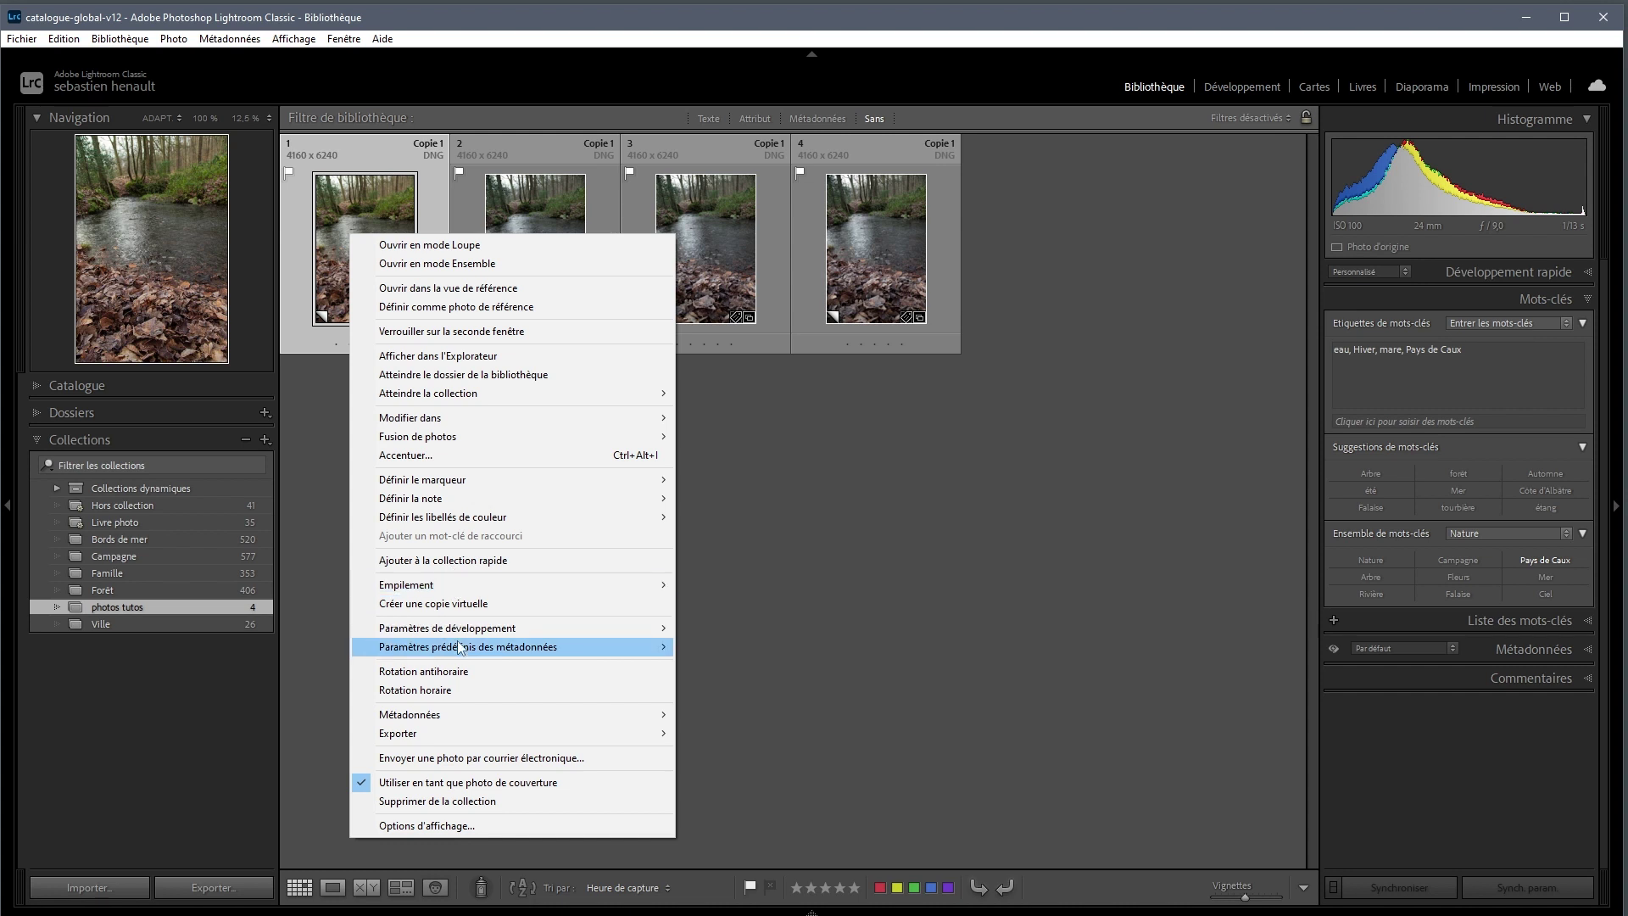
{"action": "mouse_move", "coordinate": [447, 627]}
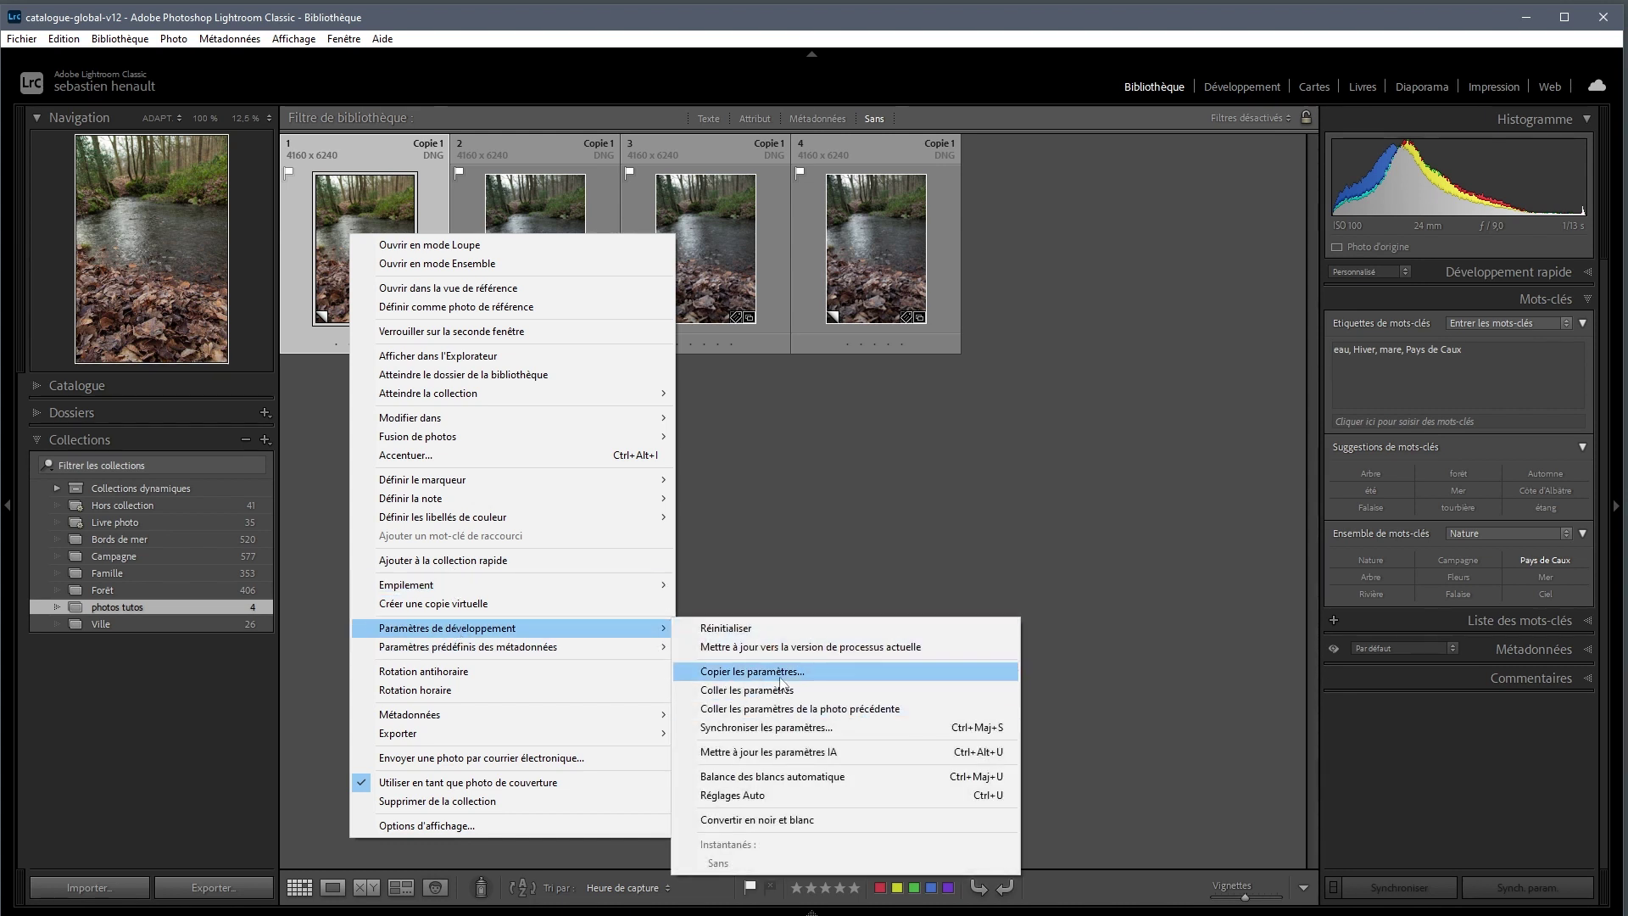
{"action": "left_click", "coordinate": [780, 673]}
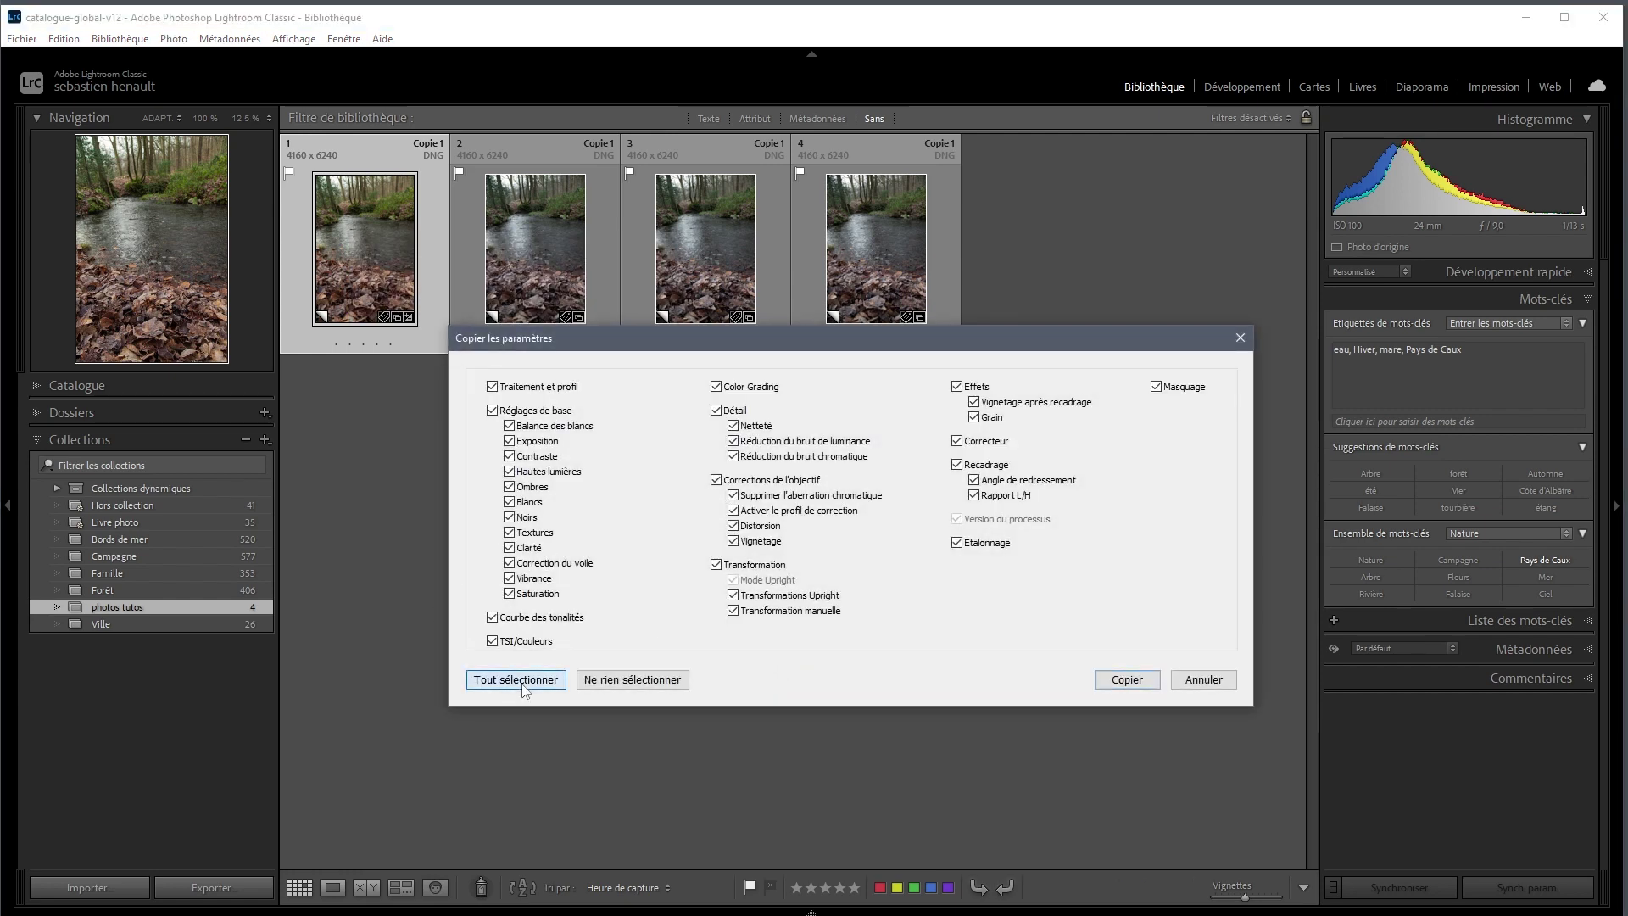
{"action": "left_click", "coordinate": [1132, 681]}
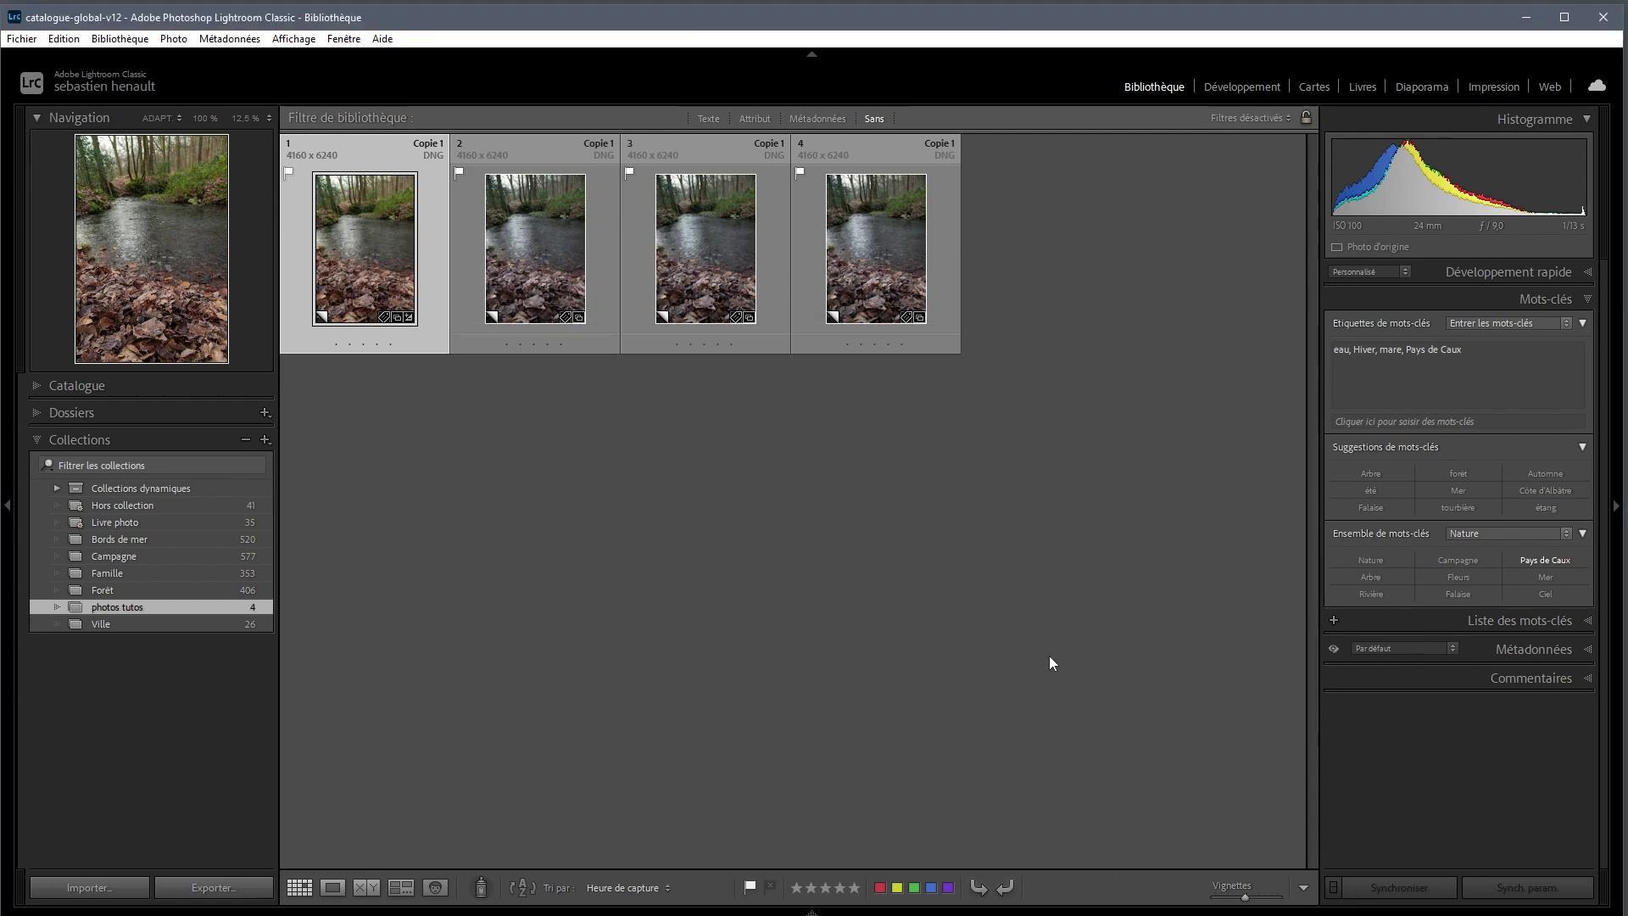
Paste photo 1's copied develop settings onto photos 2, 3 and 4.
{"action": "left_click", "coordinate": [508, 252]}
{"action": "left_click", "coordinate": [869, 256], "text": "shift"}
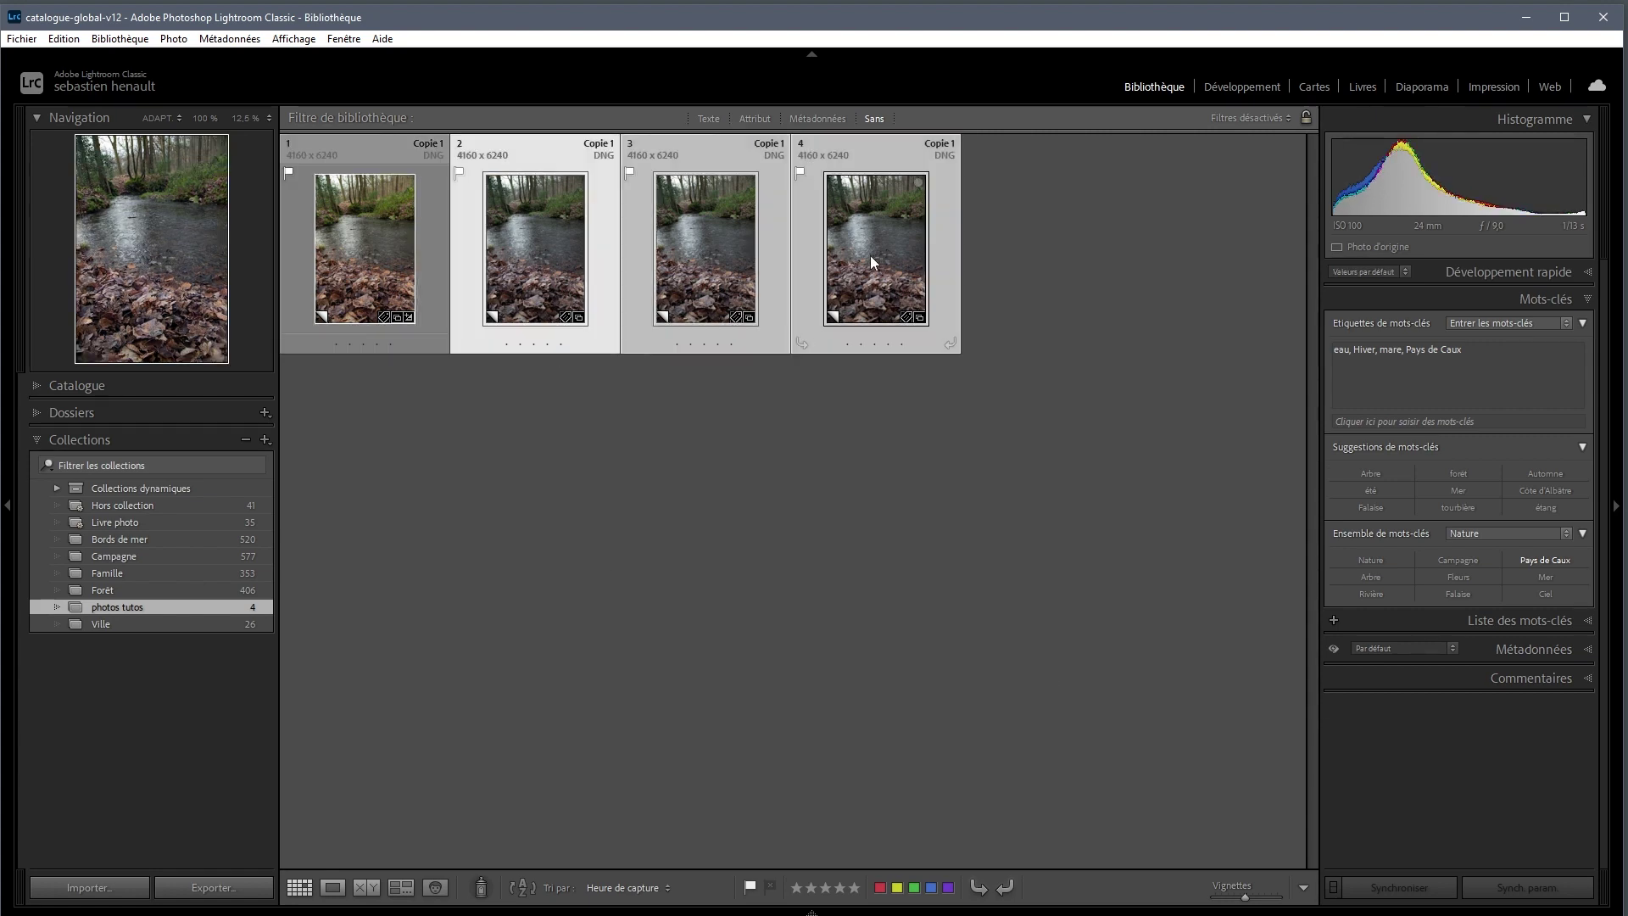
{"action": "right_click", "coordinate": [870, 256]}
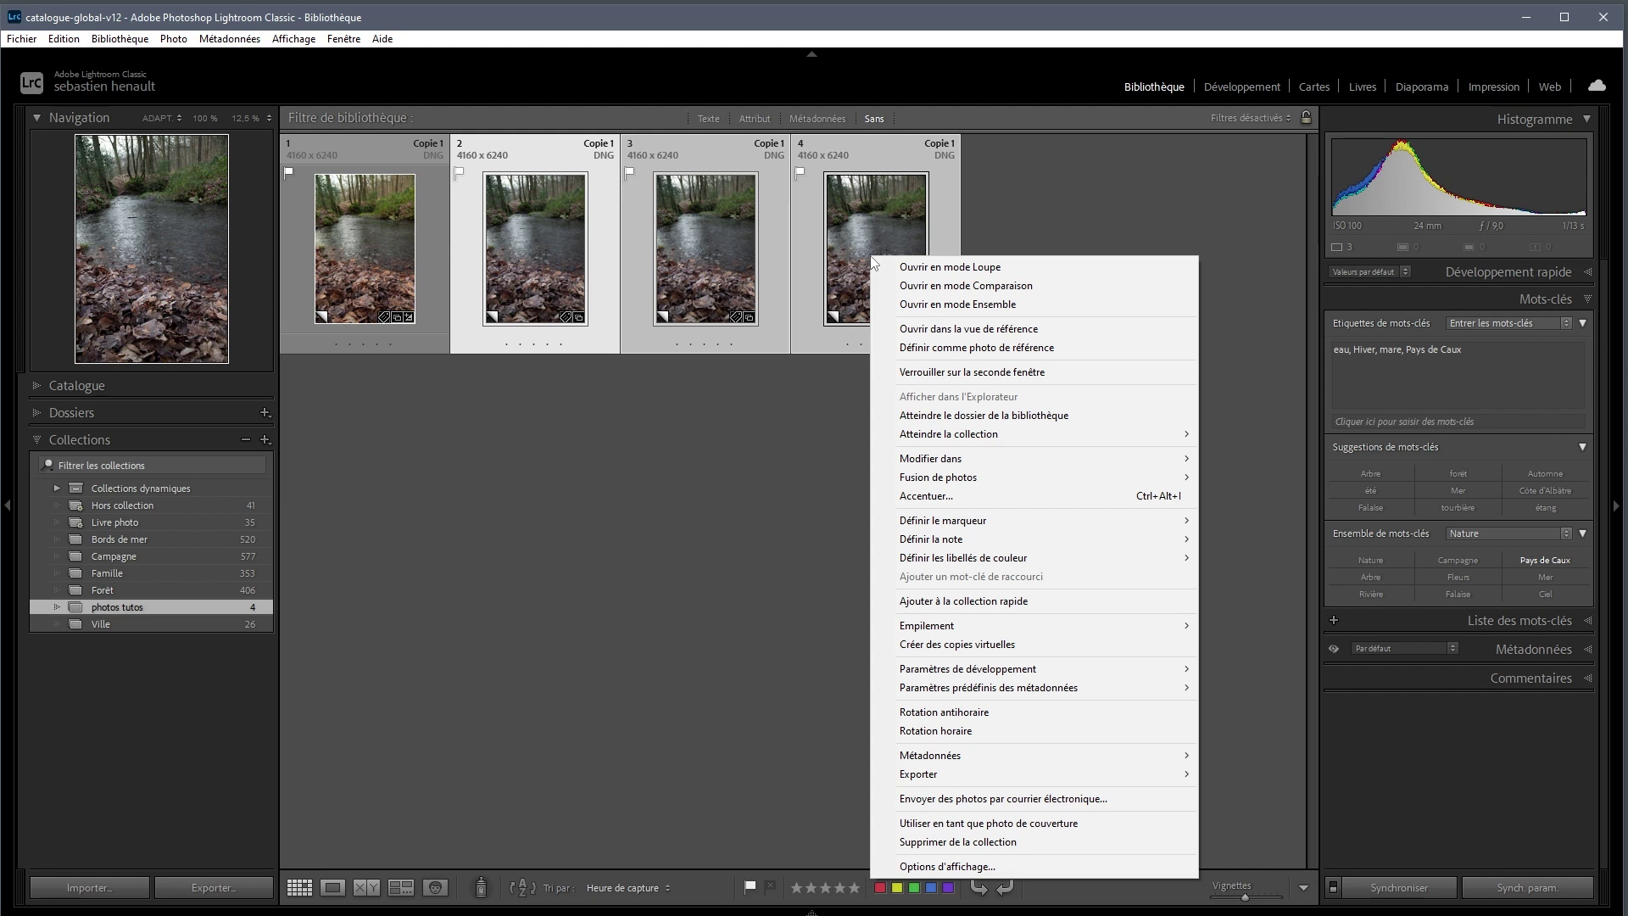
{"action": "mouse_move", "coordinate": [966, 668]}
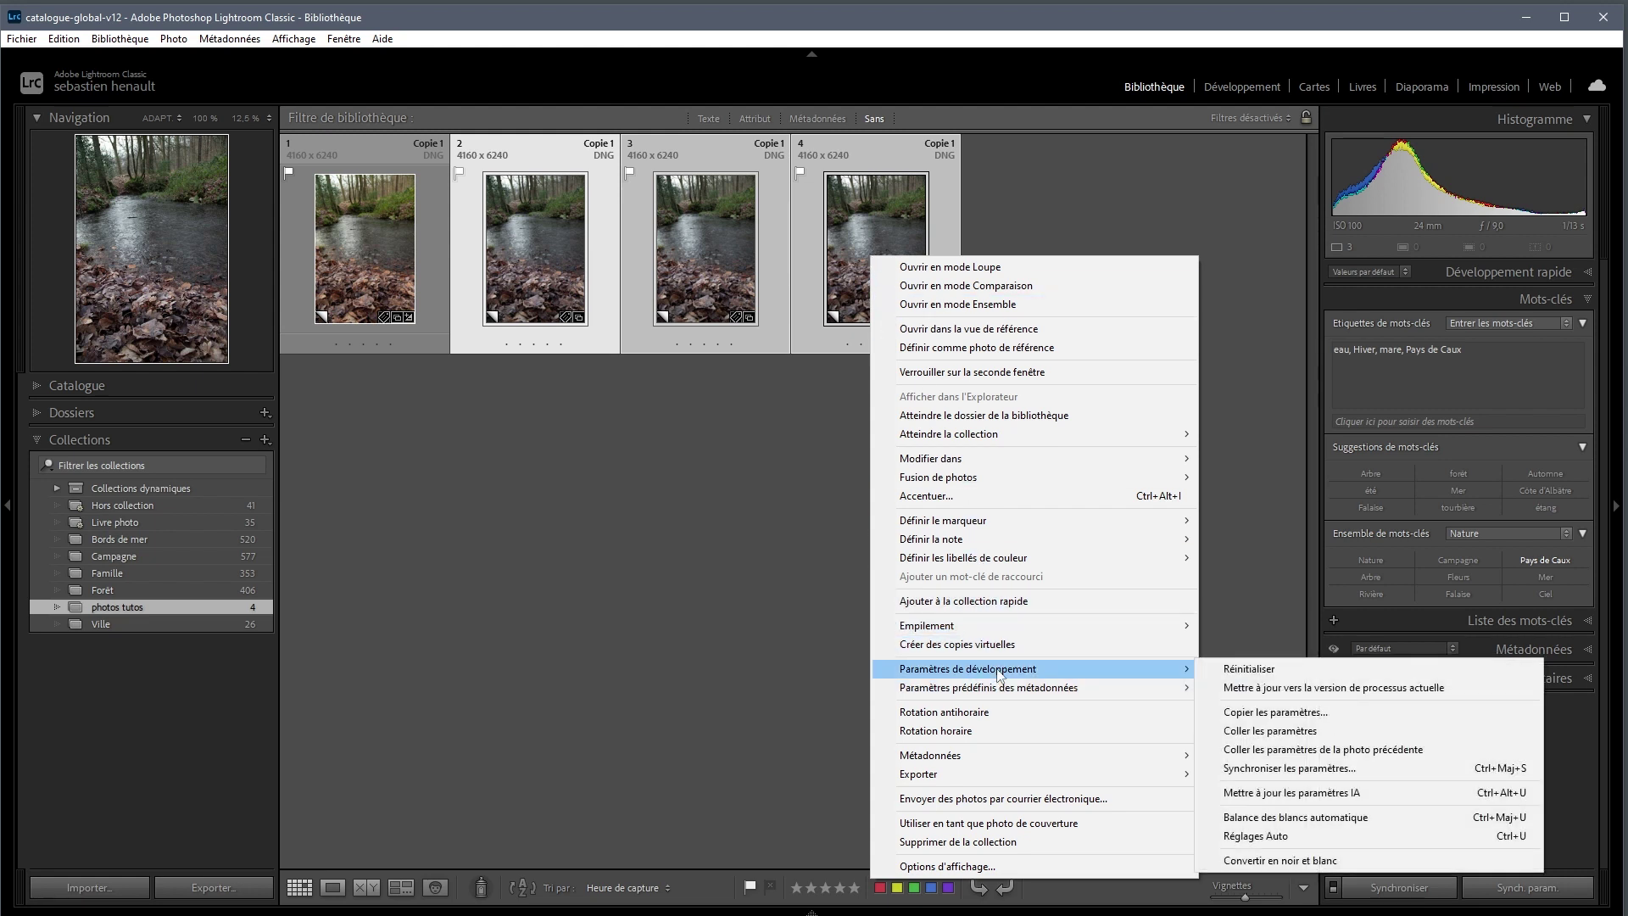
{"action": "left_click", "coordinate": [1329, 731]}
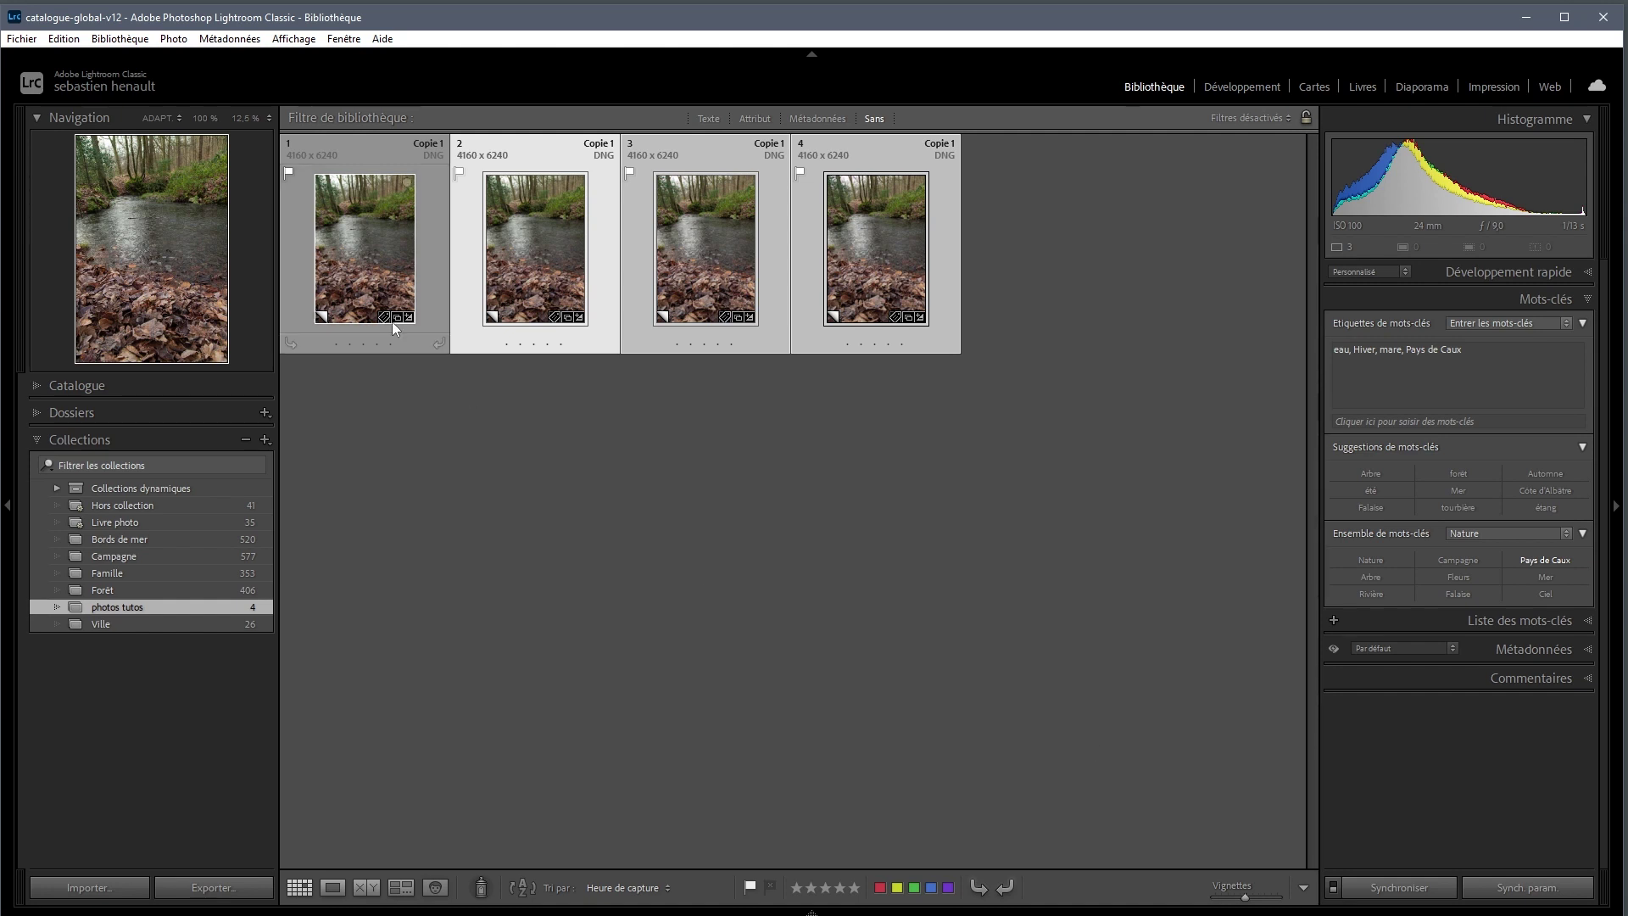
{"action": "left_click", "coordinate": [335, 241]}
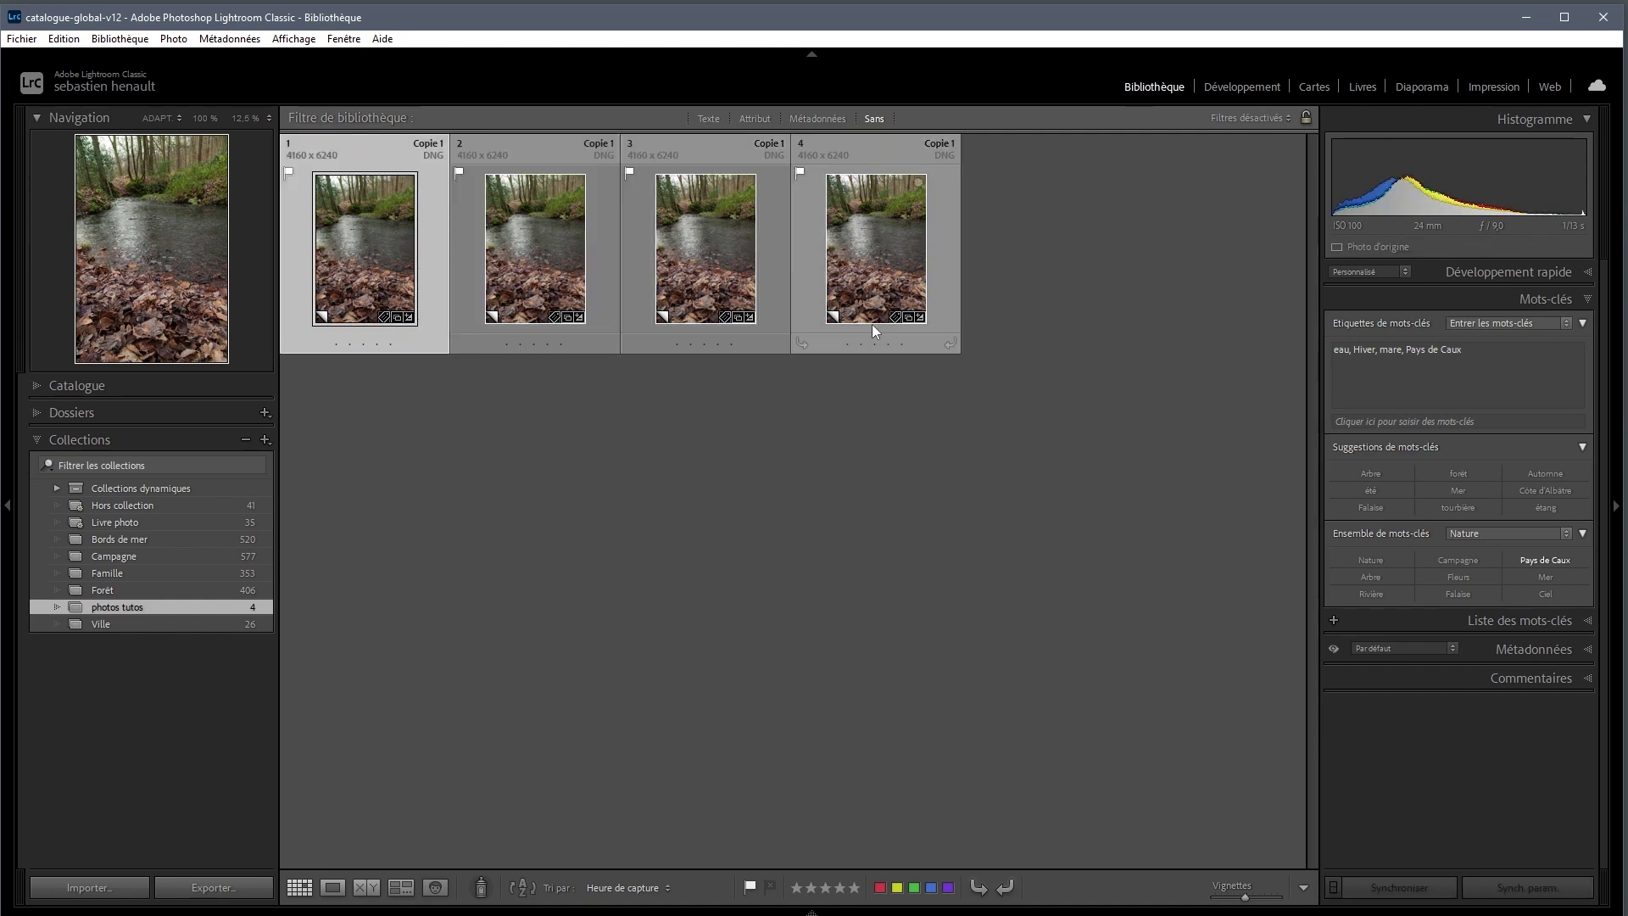
Select all four photos and open them as layers in one Photoshop document.
{"action": "key", "text": "ctrl+a"}
{"action": "right_click", "coordinate": [862, 279]}
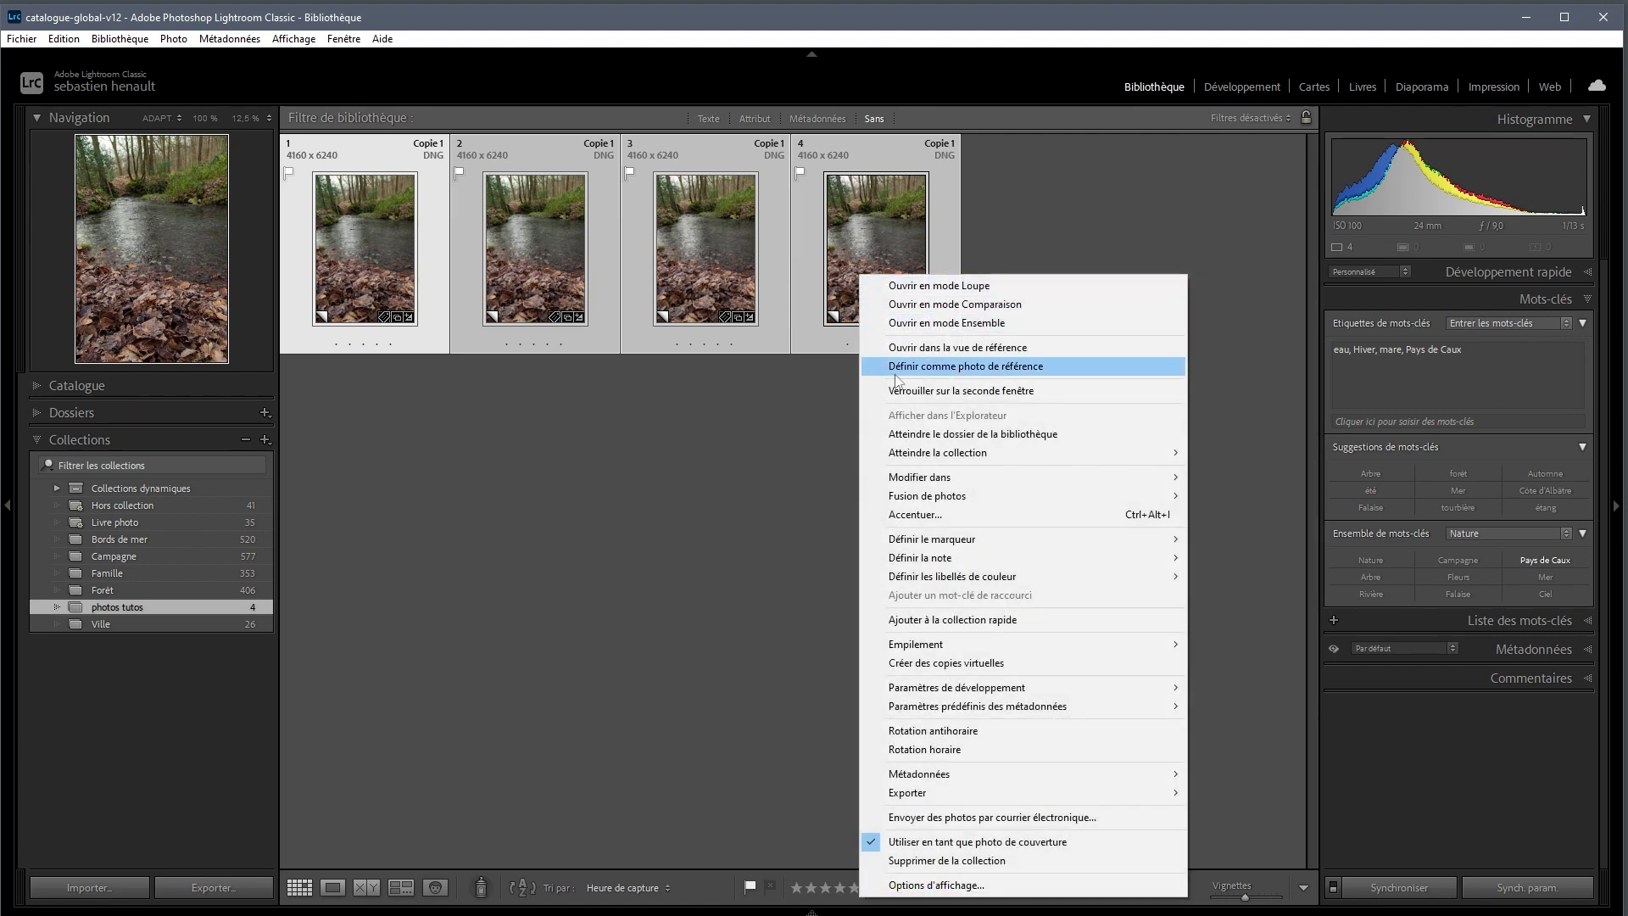
{"action": "mouse_move", "coordinate": [919, 476]}
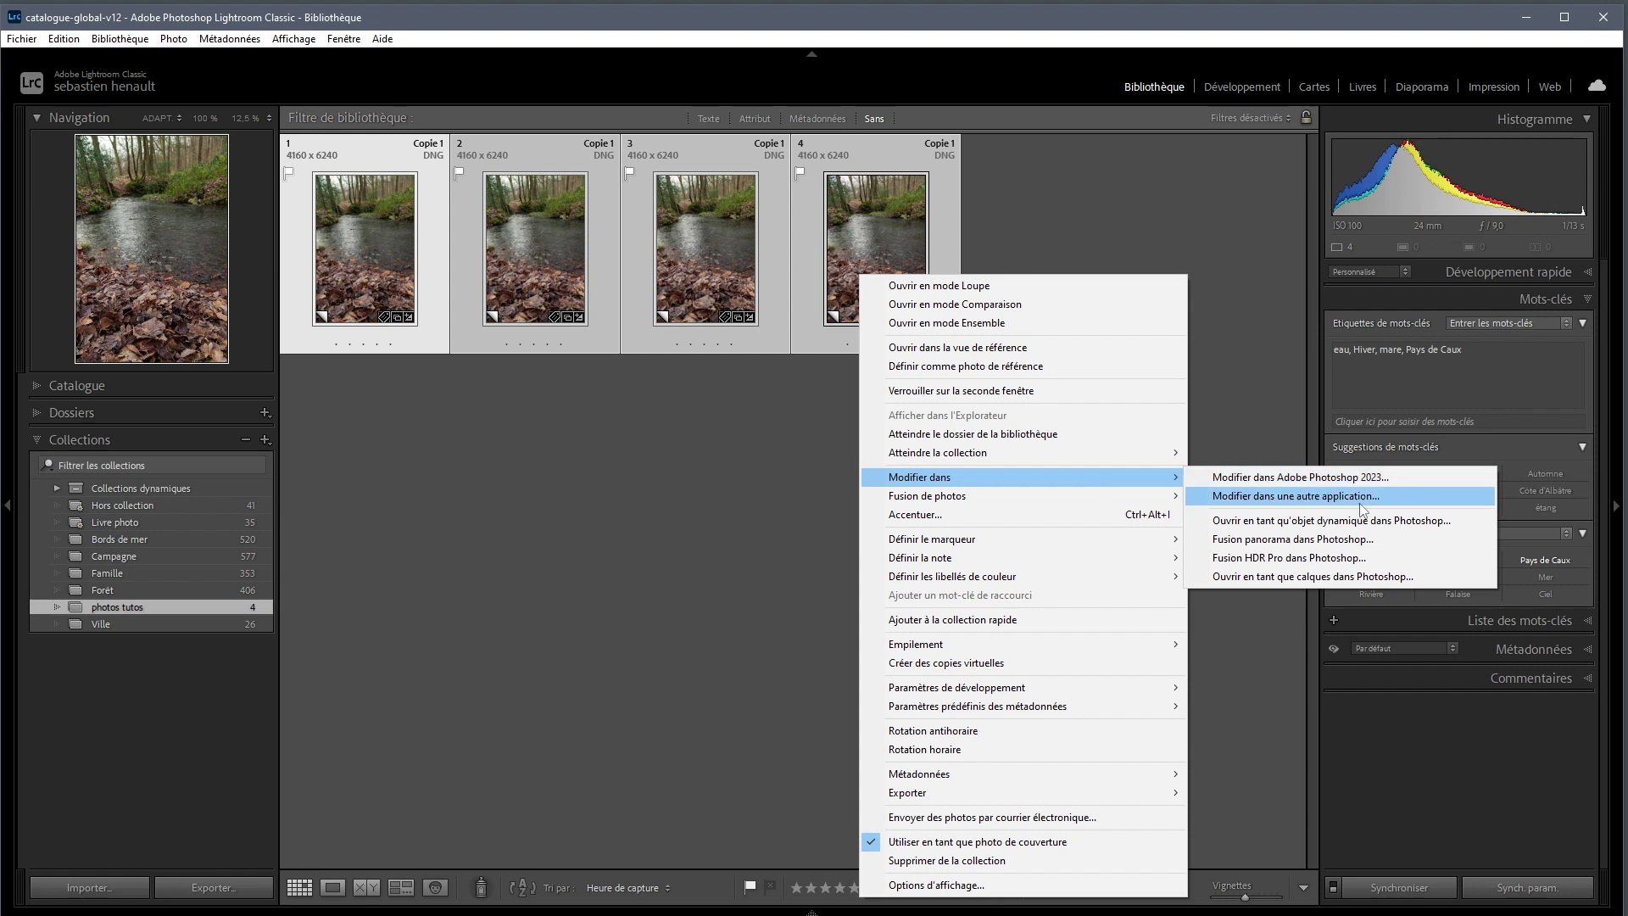
{"action": "left_click", "coordinate": [1340, 584]}
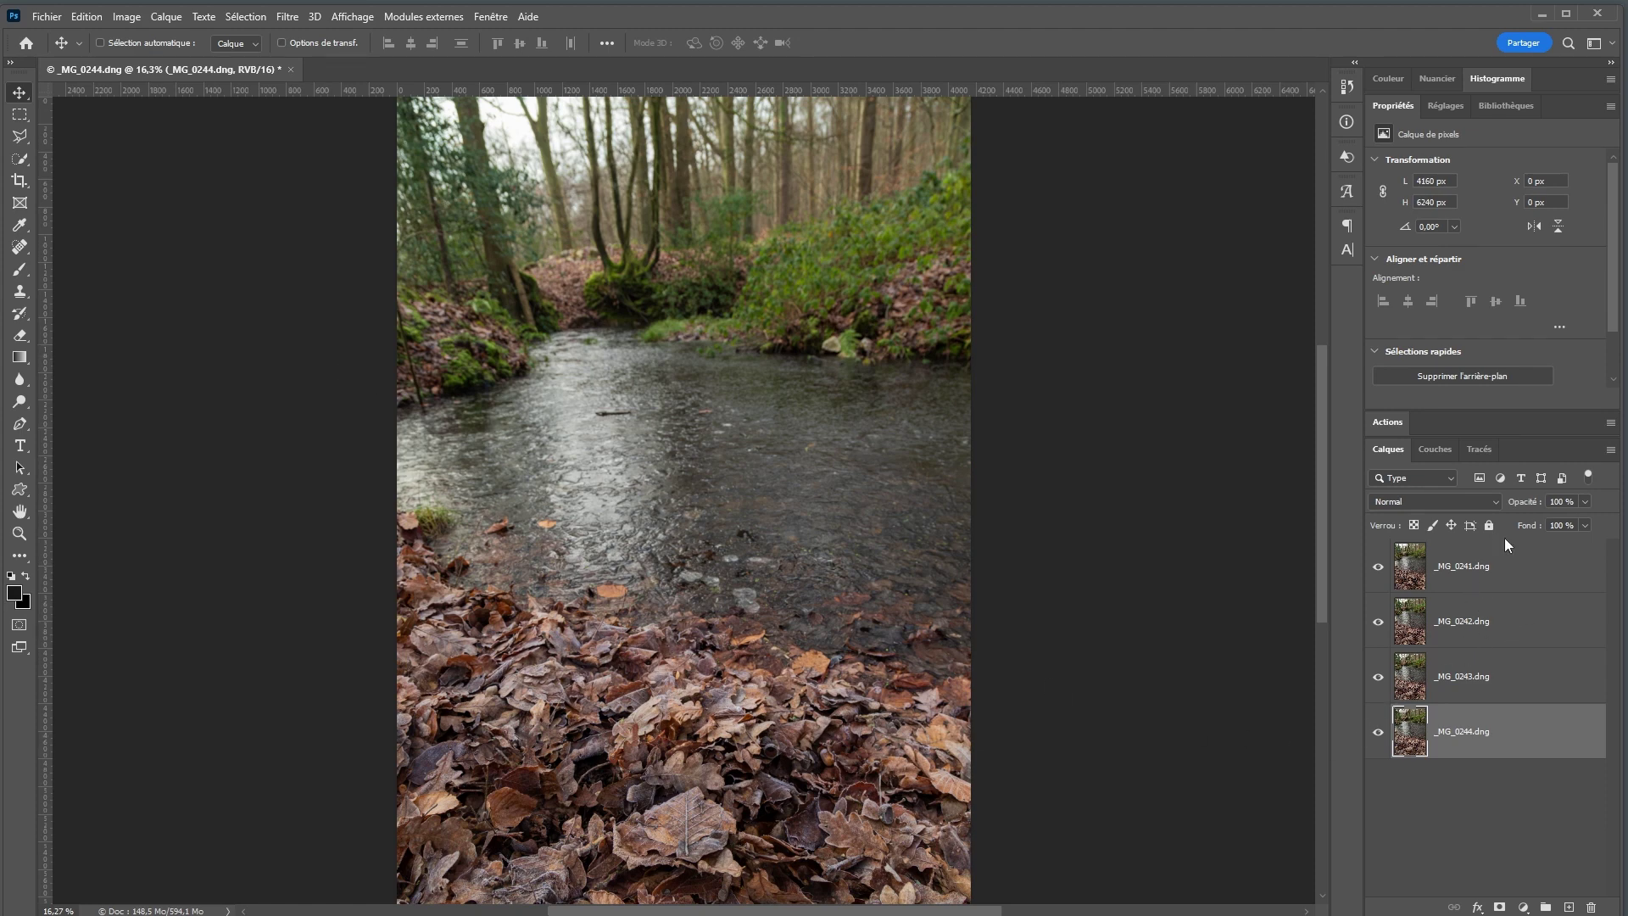
{"action": "left_click", "coordinate": [1526, 568]}
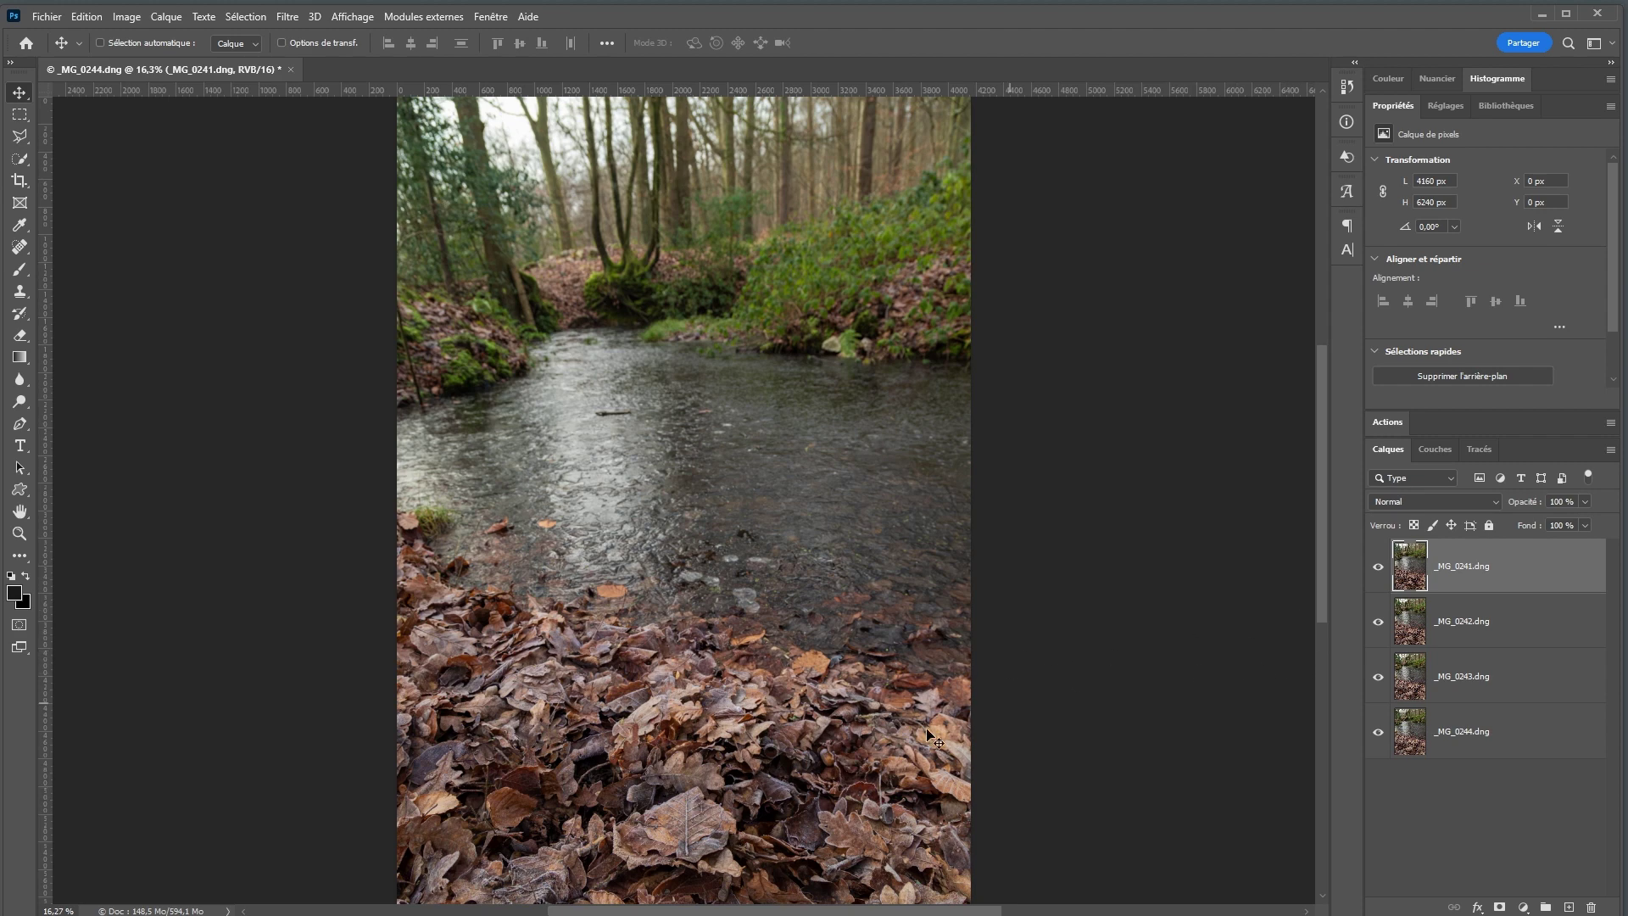
{"action": "left_click", "coordinate": [1378, 571]}
{"action": "left_click", "coordinate": [1378, 574]}
{"action": "left_click", "coordinate": [1379, 574]}
{"action": "left_click", "coordinate": [1376, 622]}
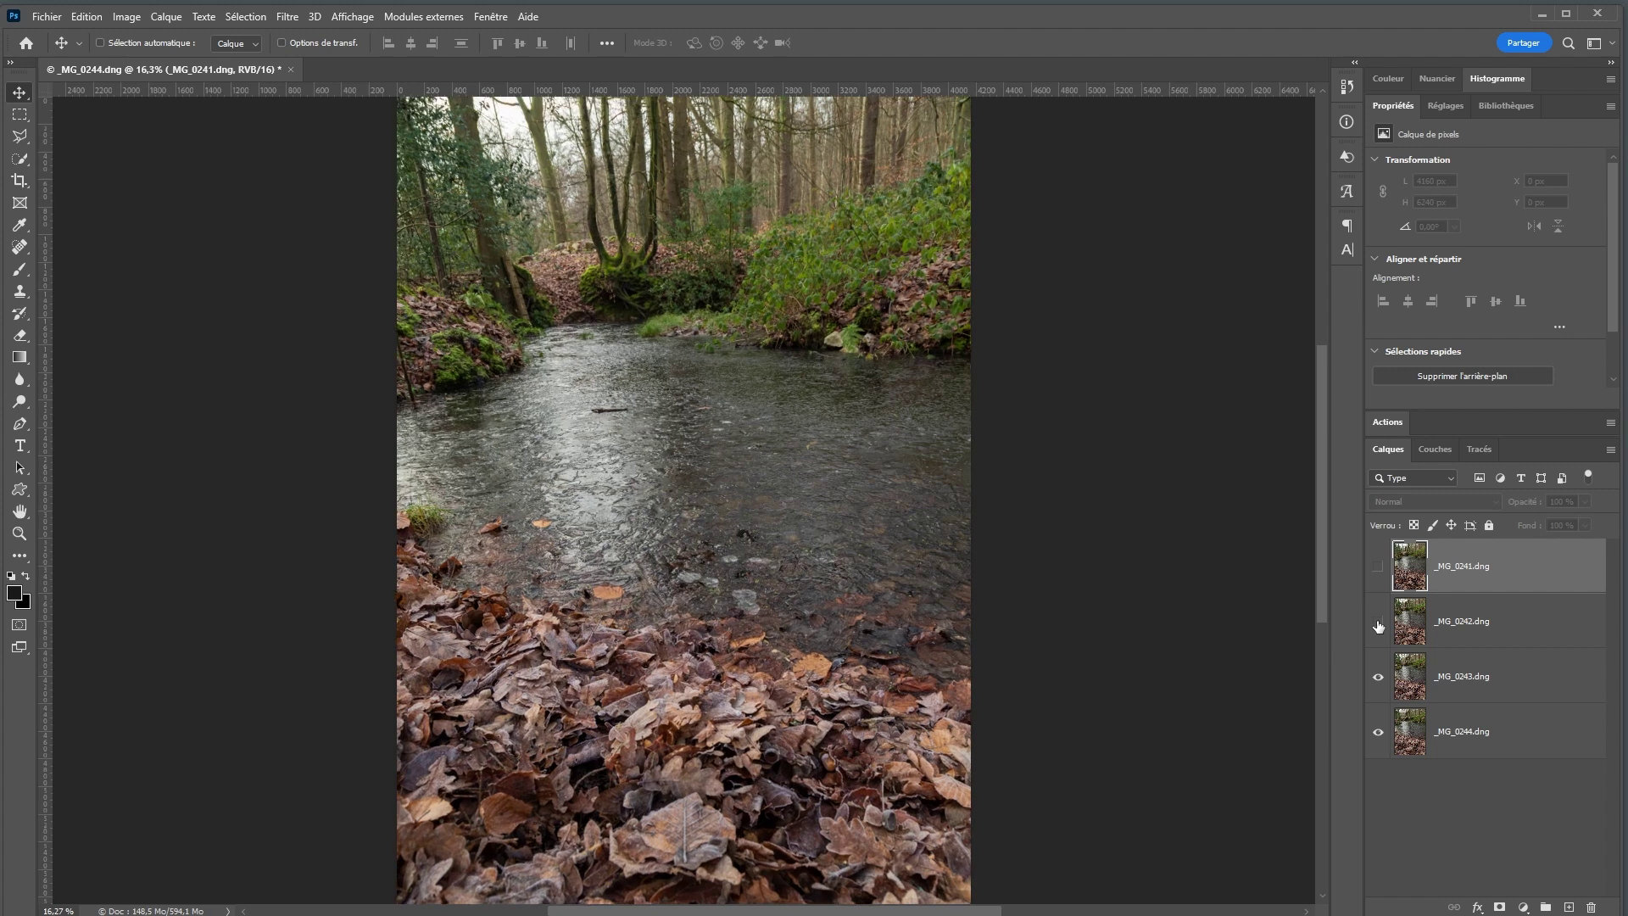
{"action": "left_click", "coordinate": [1379, 625]}
{"action": "left_click", "coordinate": [1378, 628]}
{"action": "left_click", "coordinate": [1376, 681]}
{"action": "left_click", "coordinate": [1377, 678]}
{"action": "left_click", "coordinate": [1377, 624]}
{"action": "left_click", "coordinate": [1377, 566]}
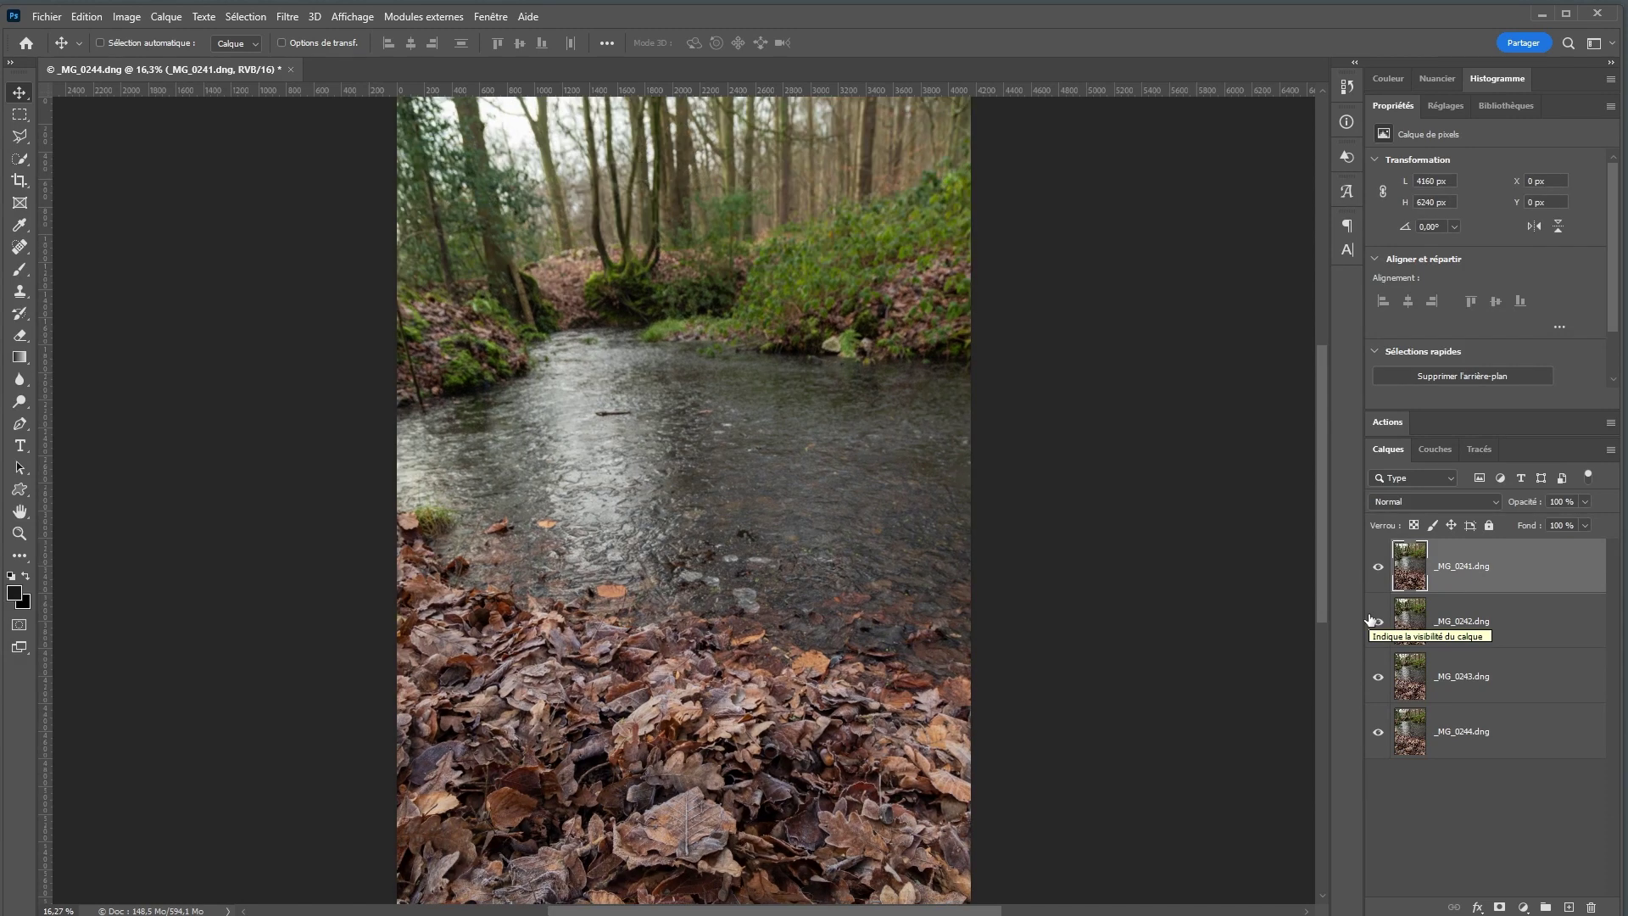
Auto-align all four stream layers using Auto projection.
{"action": "left_click", "coordinate": [1554, 743], "text": "shift"}
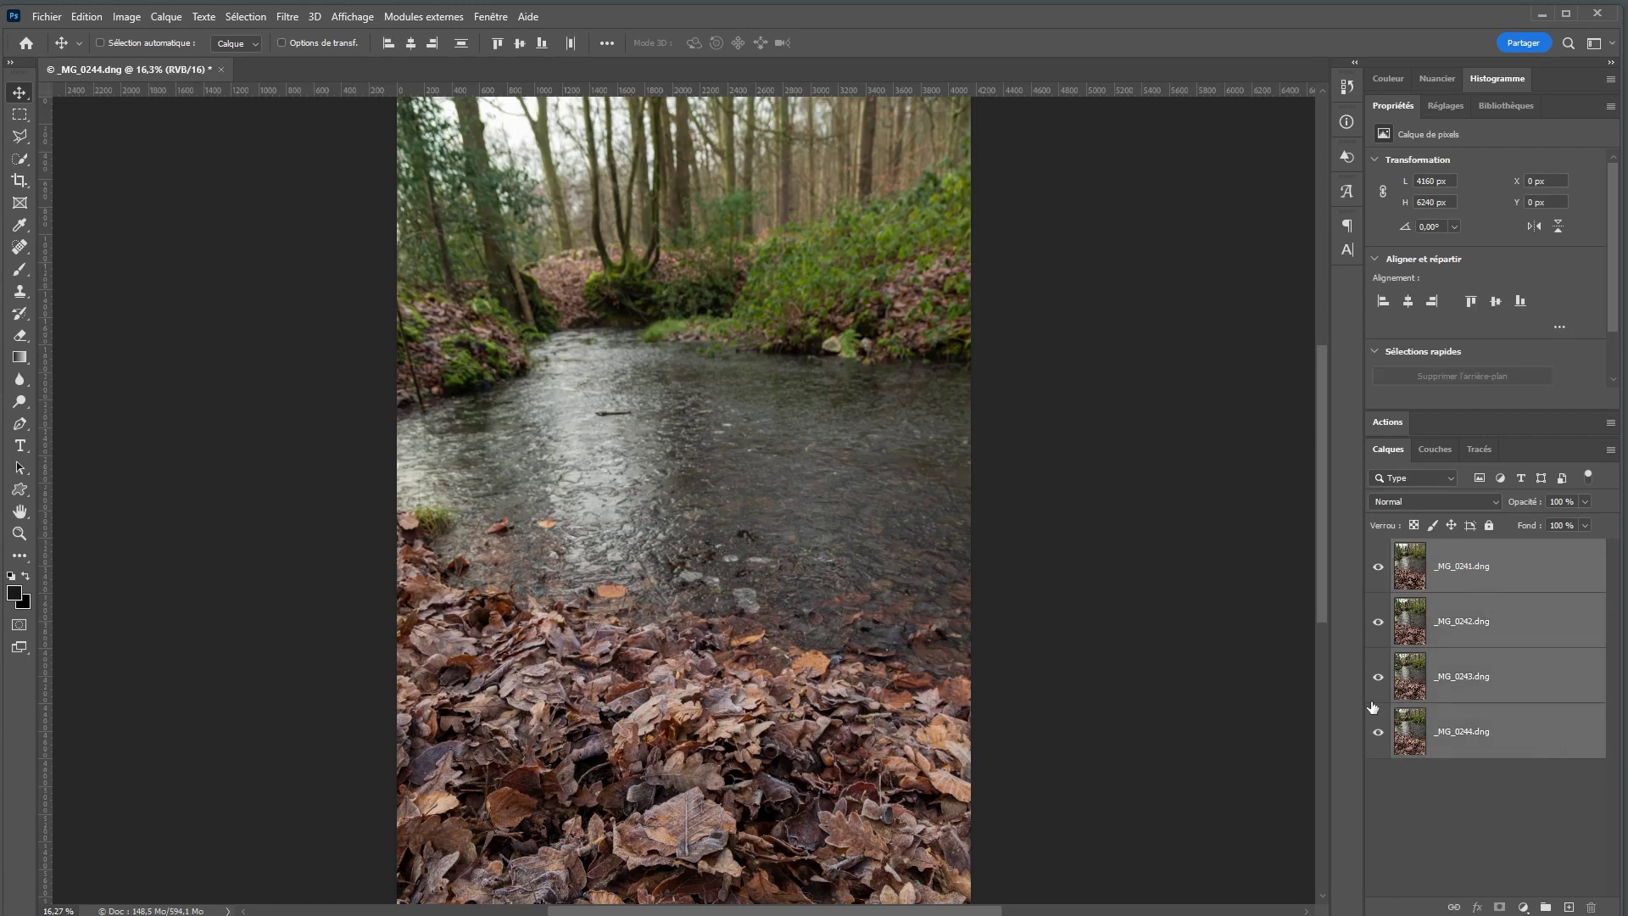
{"action": "left_click", "coordinate": [88, 19]}
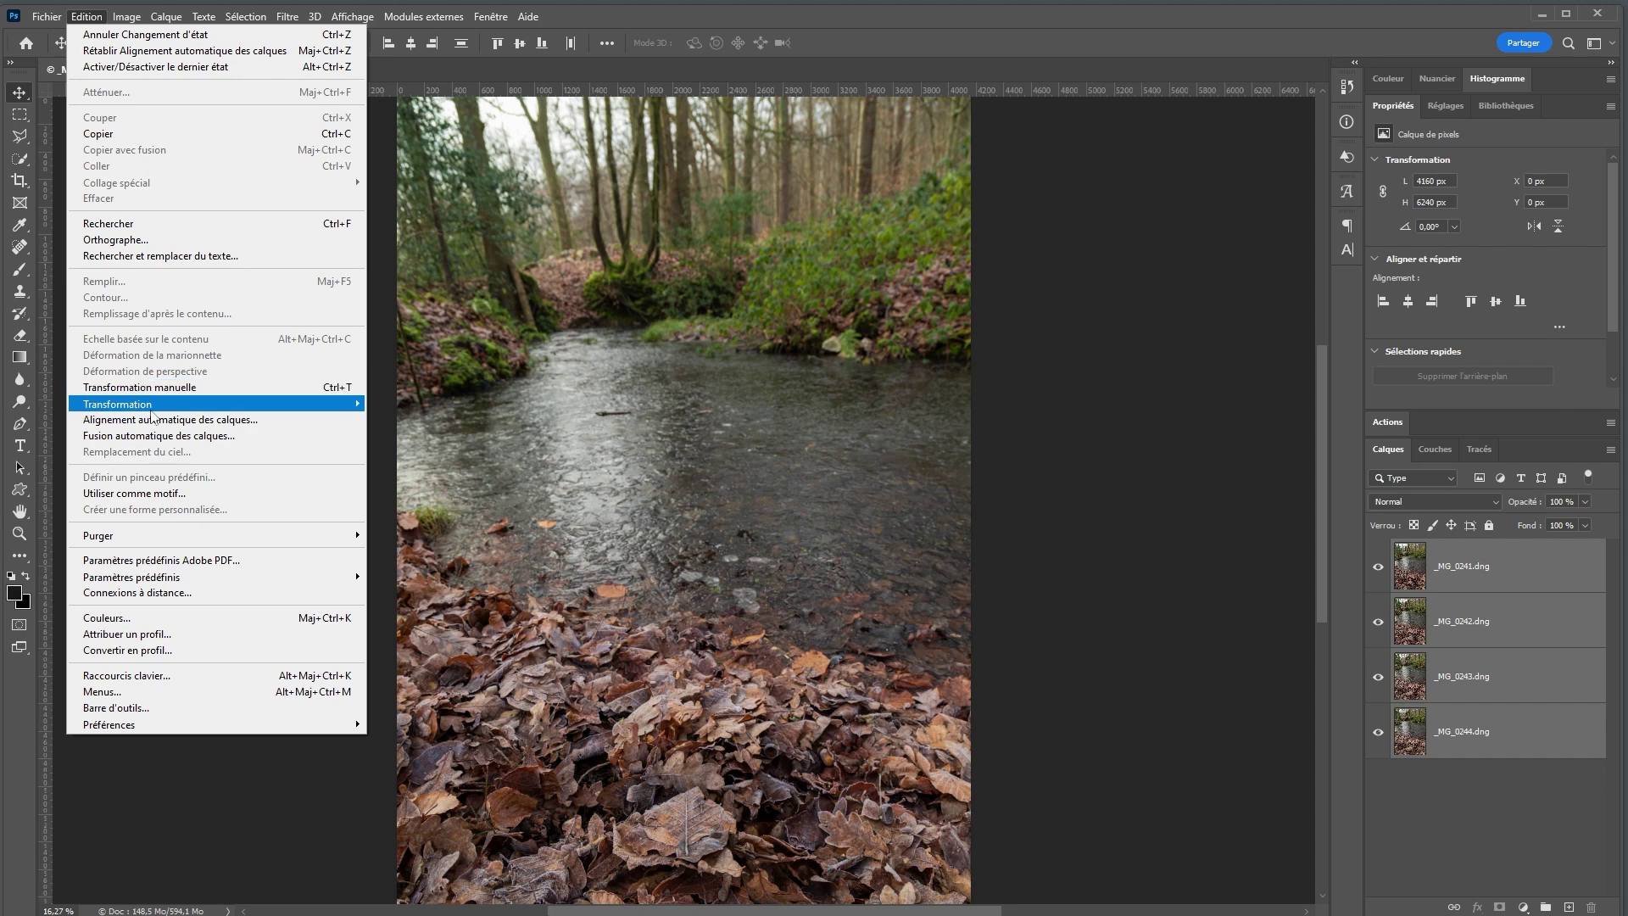
{"action": "left_click", "coordinate": [235, 425]}
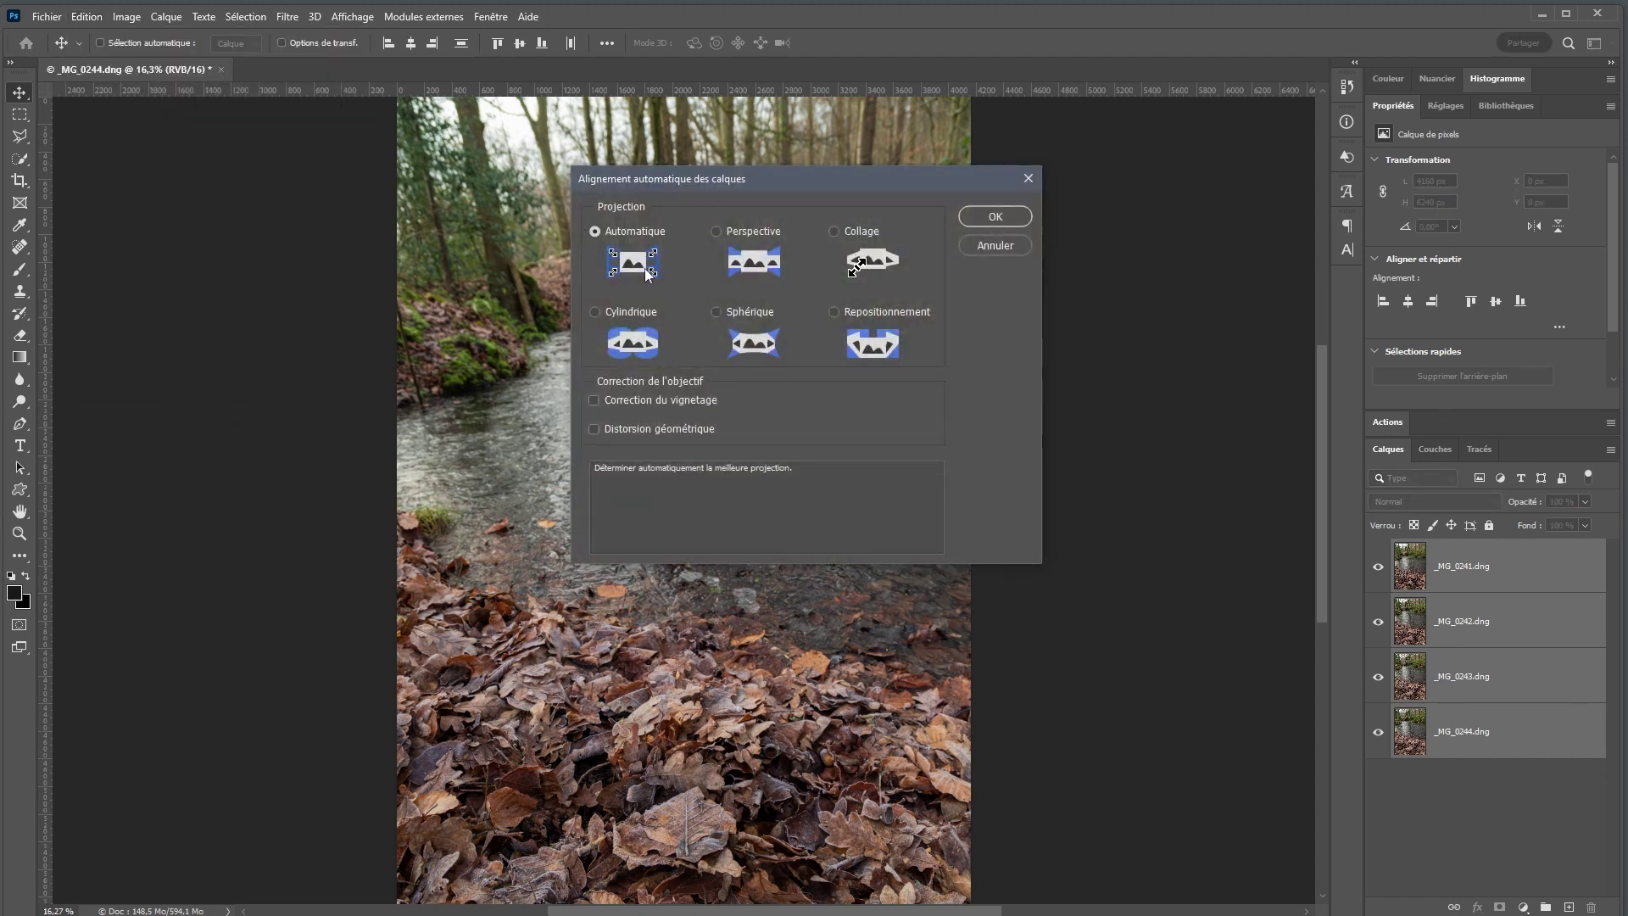
{"action": "left_click", "coordinate": [995, 217]}
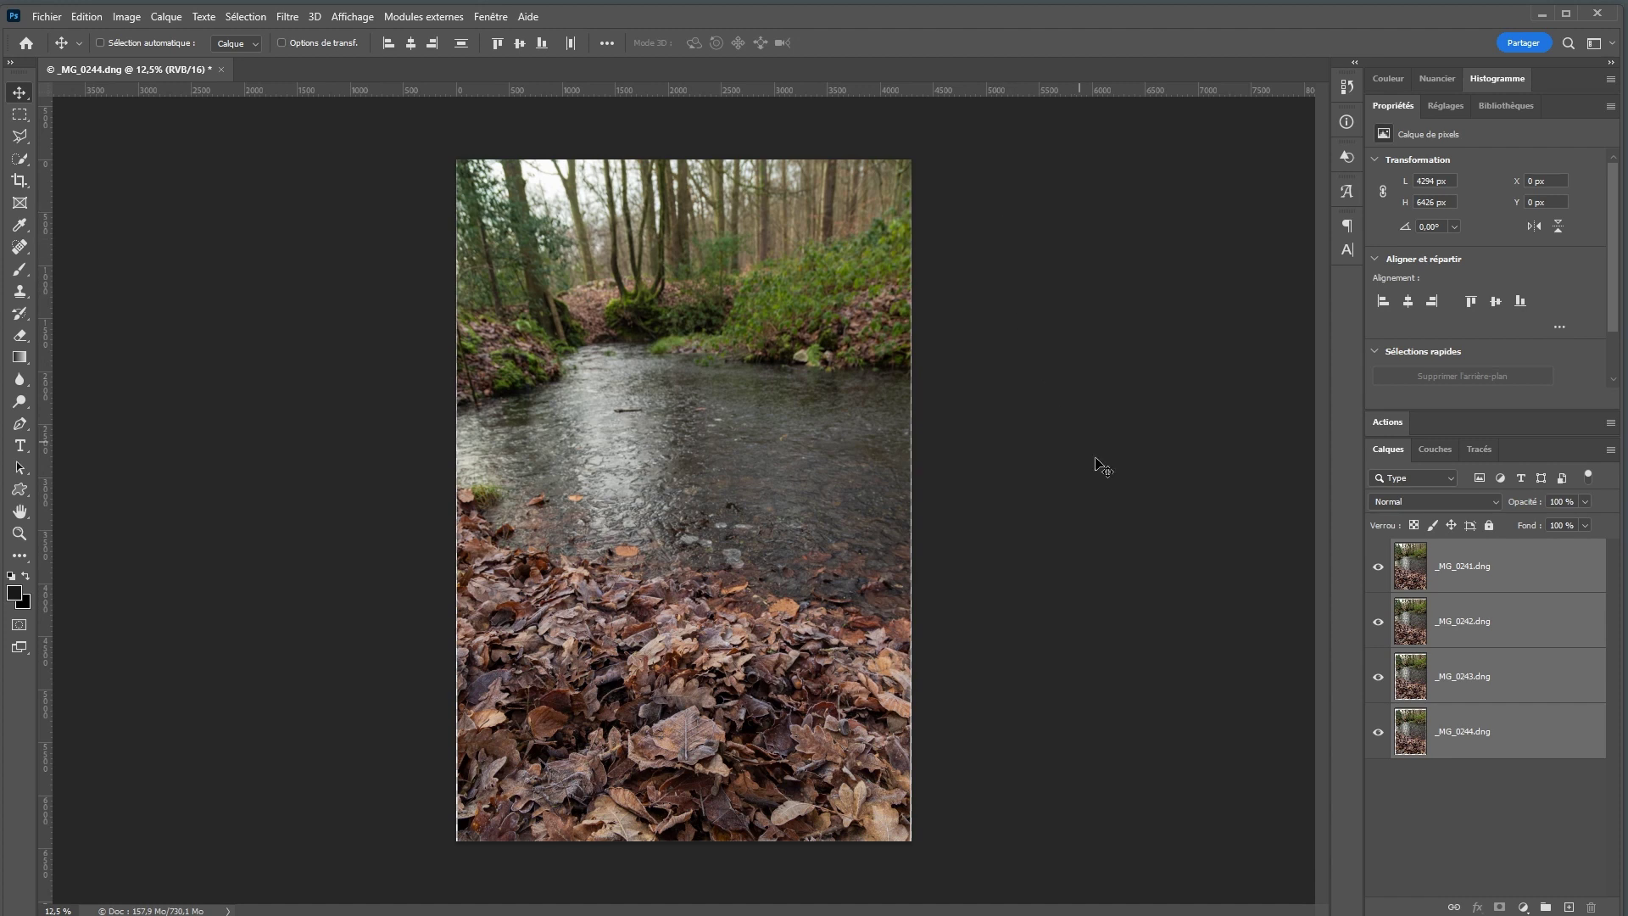
Toggle visibility of _MG_0241, _MG_0242 and _MG_0243 to check alignment, leaving all visible.
{"action": "left_click", "coordinate": [1375, 572]}
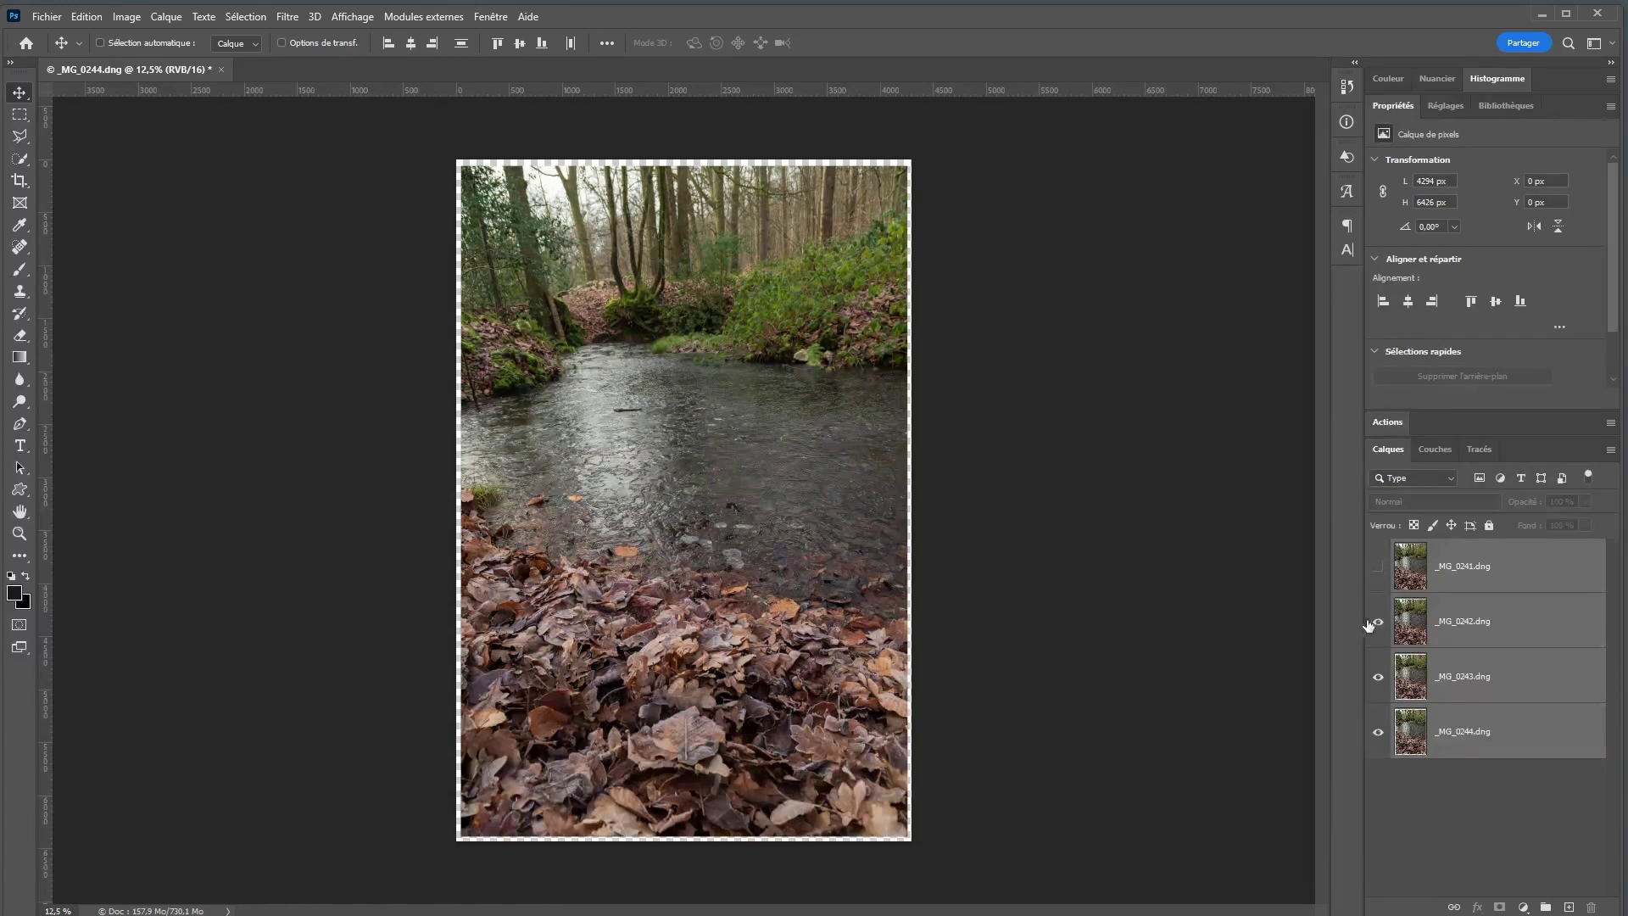
{"action": "left_click", "coordinate": [1377, 621]}
{"action": "left_click", "coordinate": [1376, 679]}
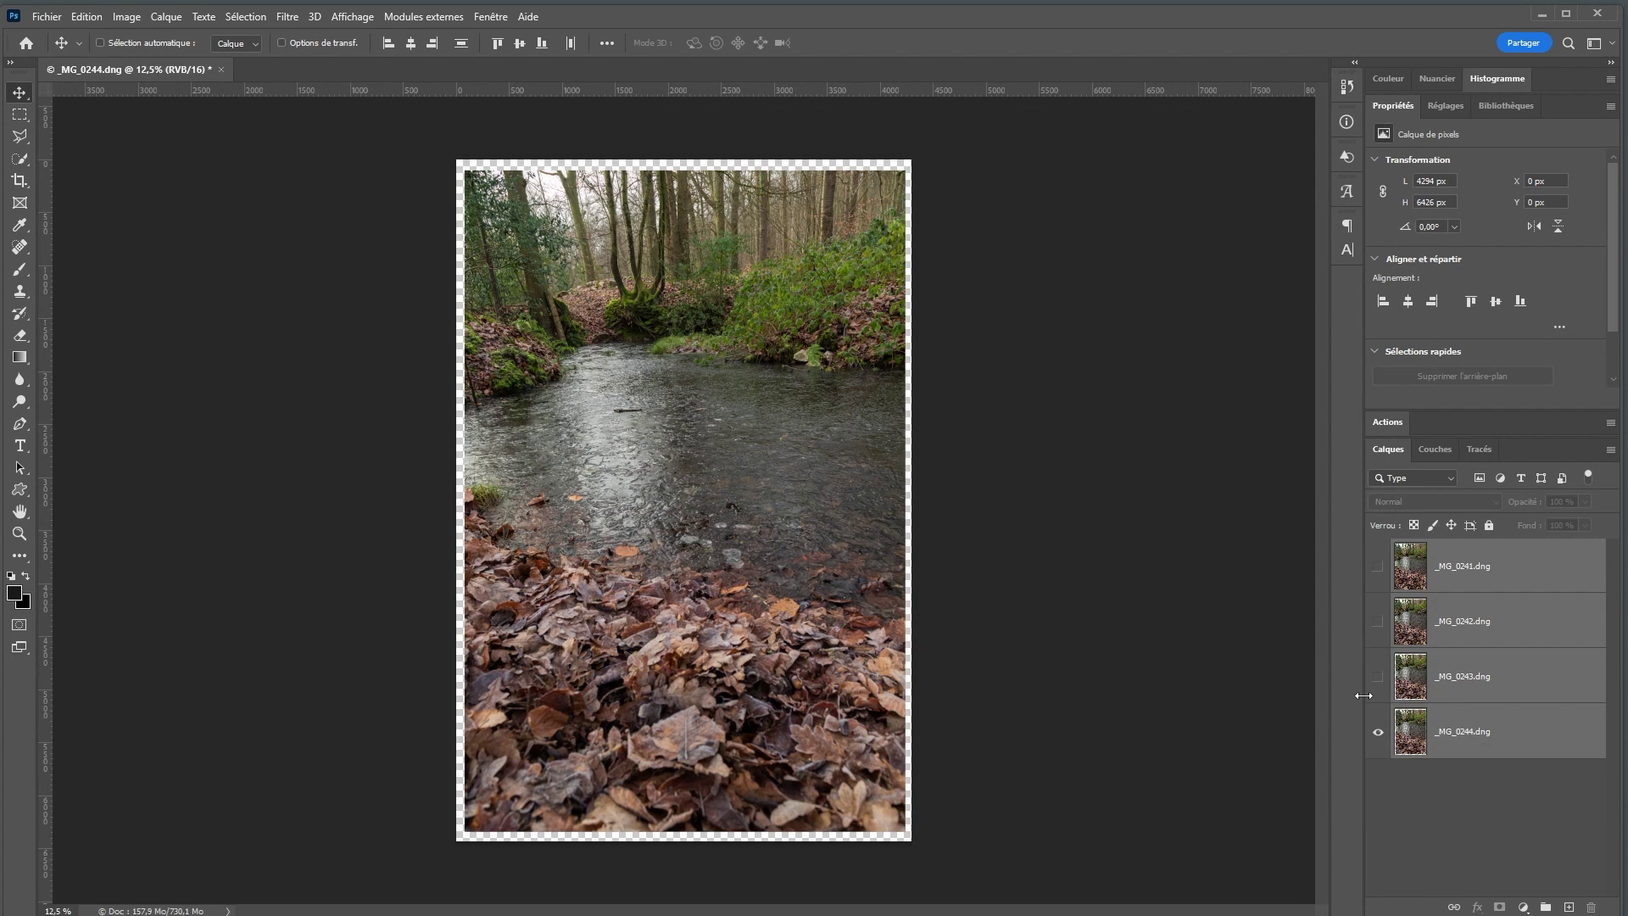
{"action": "left_click", "coordinate": [1375, 680]}
{"action": "left_click", "coordinate": [1376, 678]}
{"action": "left_click", "coordinate": [1377, 624]}
{"action": "left_click", "coordinate": [1377, 624]}
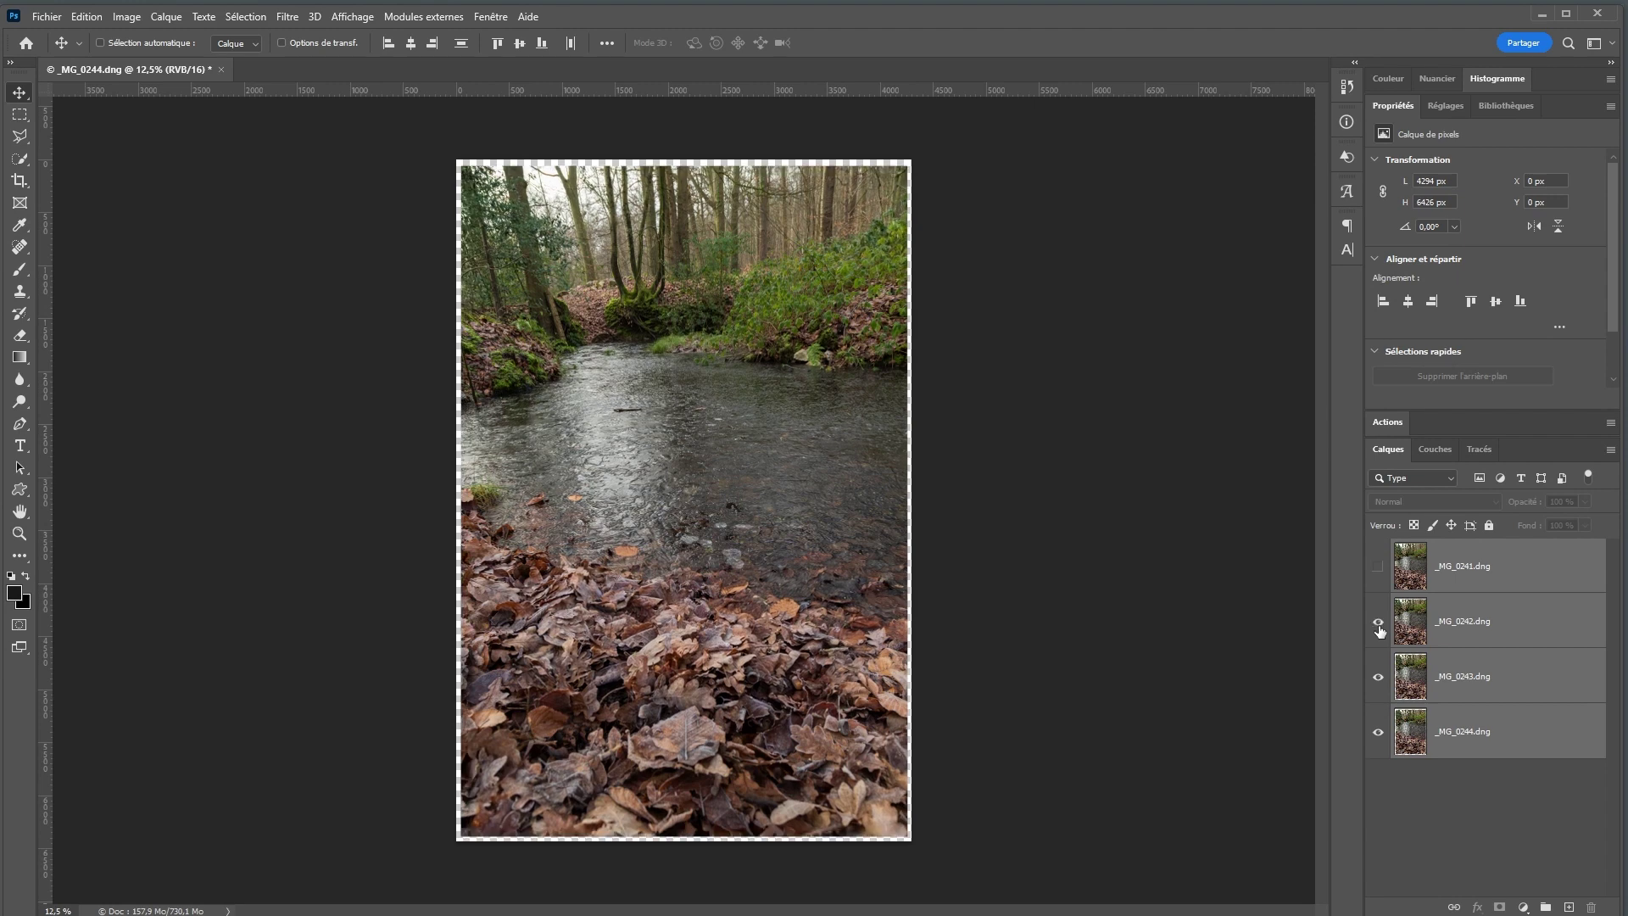
{"action": "left_click", "coordinate": [1376, 567]}
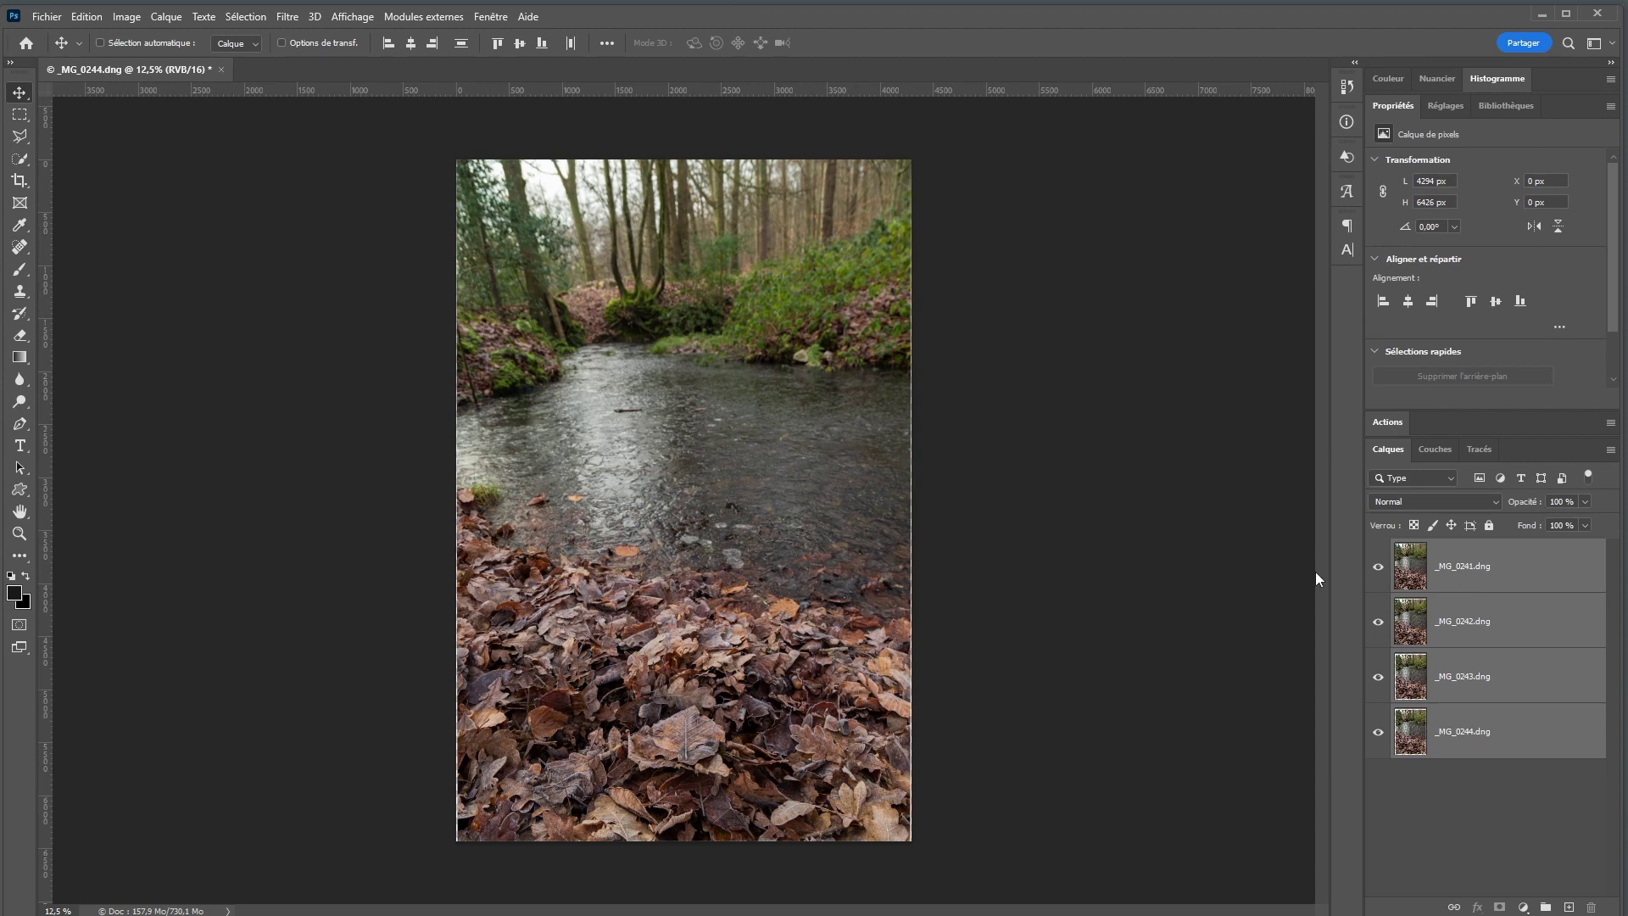
Auto-blend the four layers with Stack Images and Seamless Tones and Colors.
{"action": "left_click", "coordinate": [82, 22]}
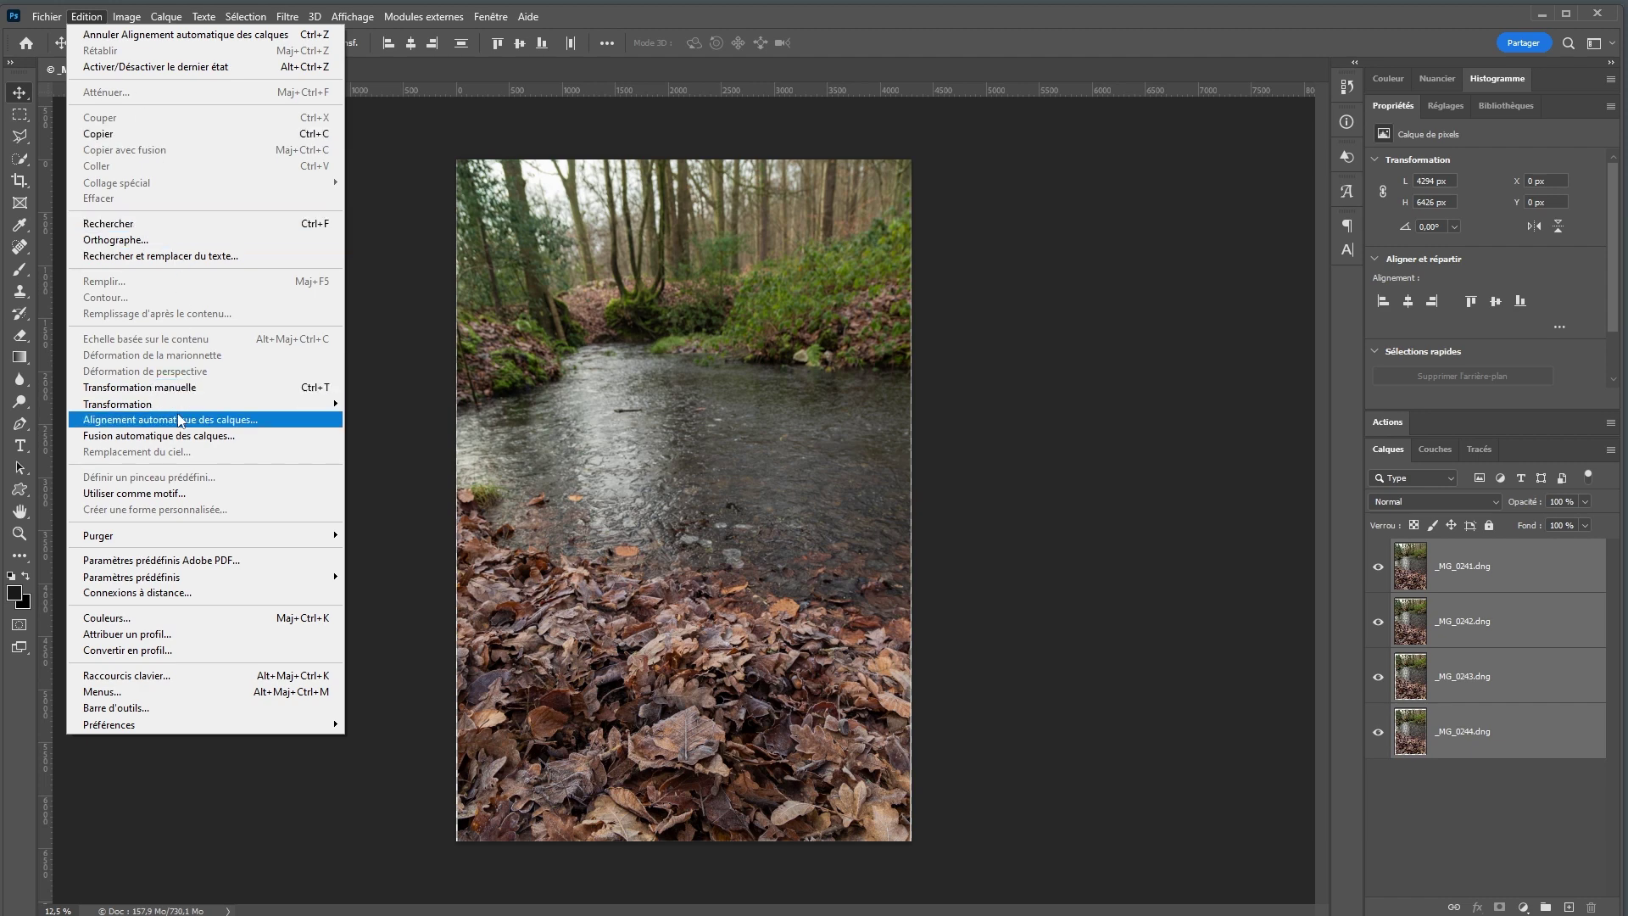
{"action": "left_click", "coordinate": [228, 436]}
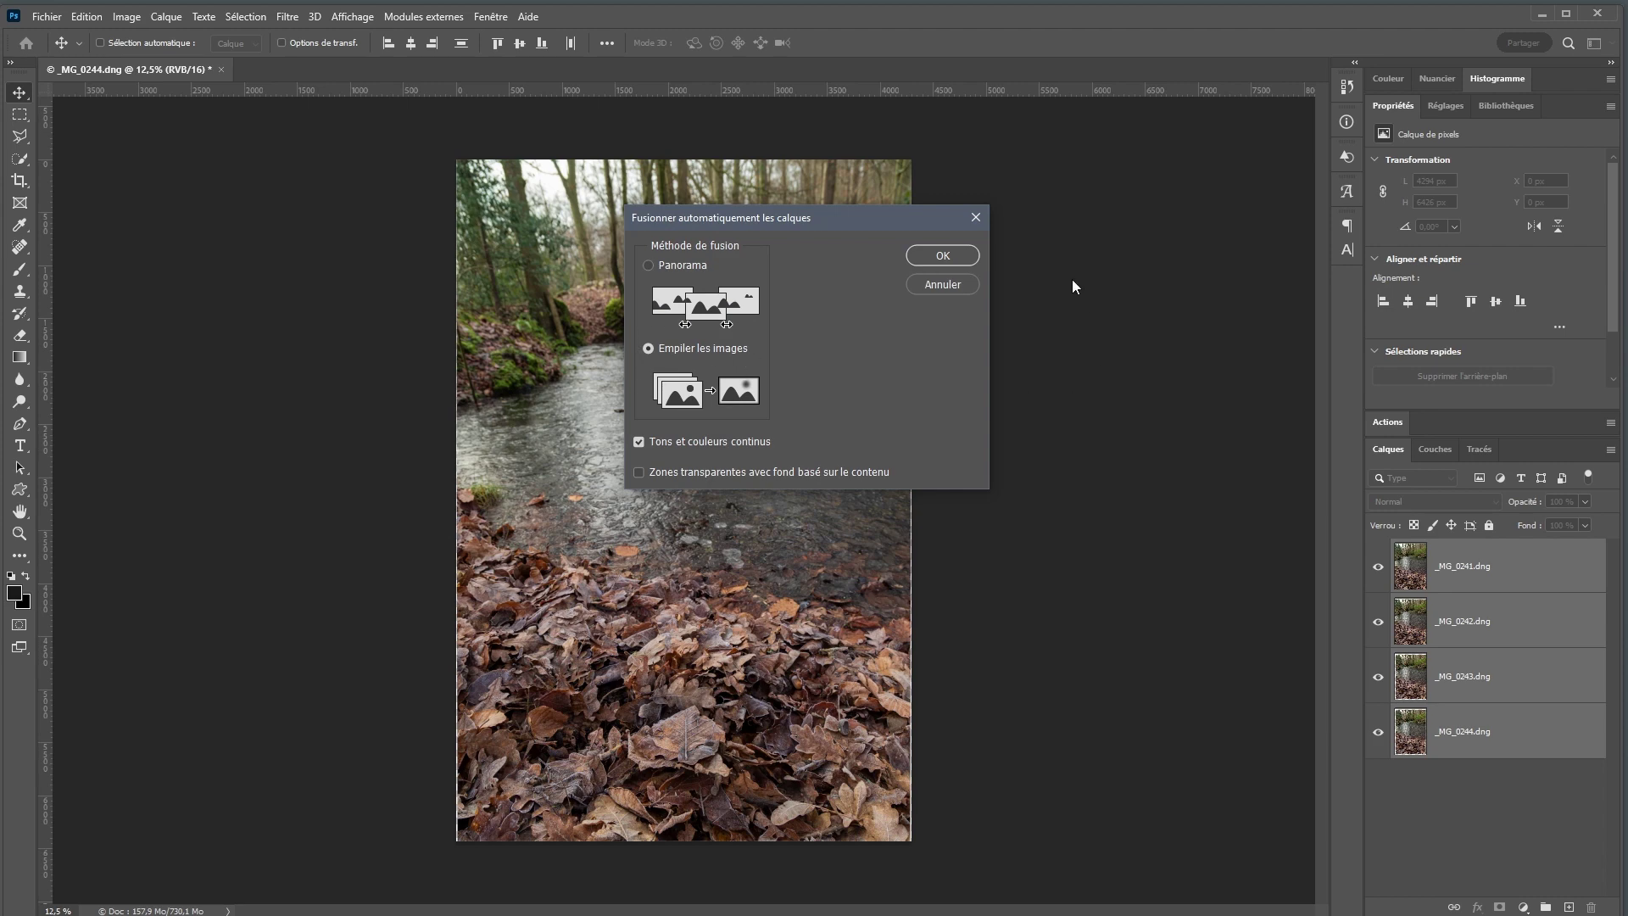
{"action": "left_click", "coordinate": [942, 254]}
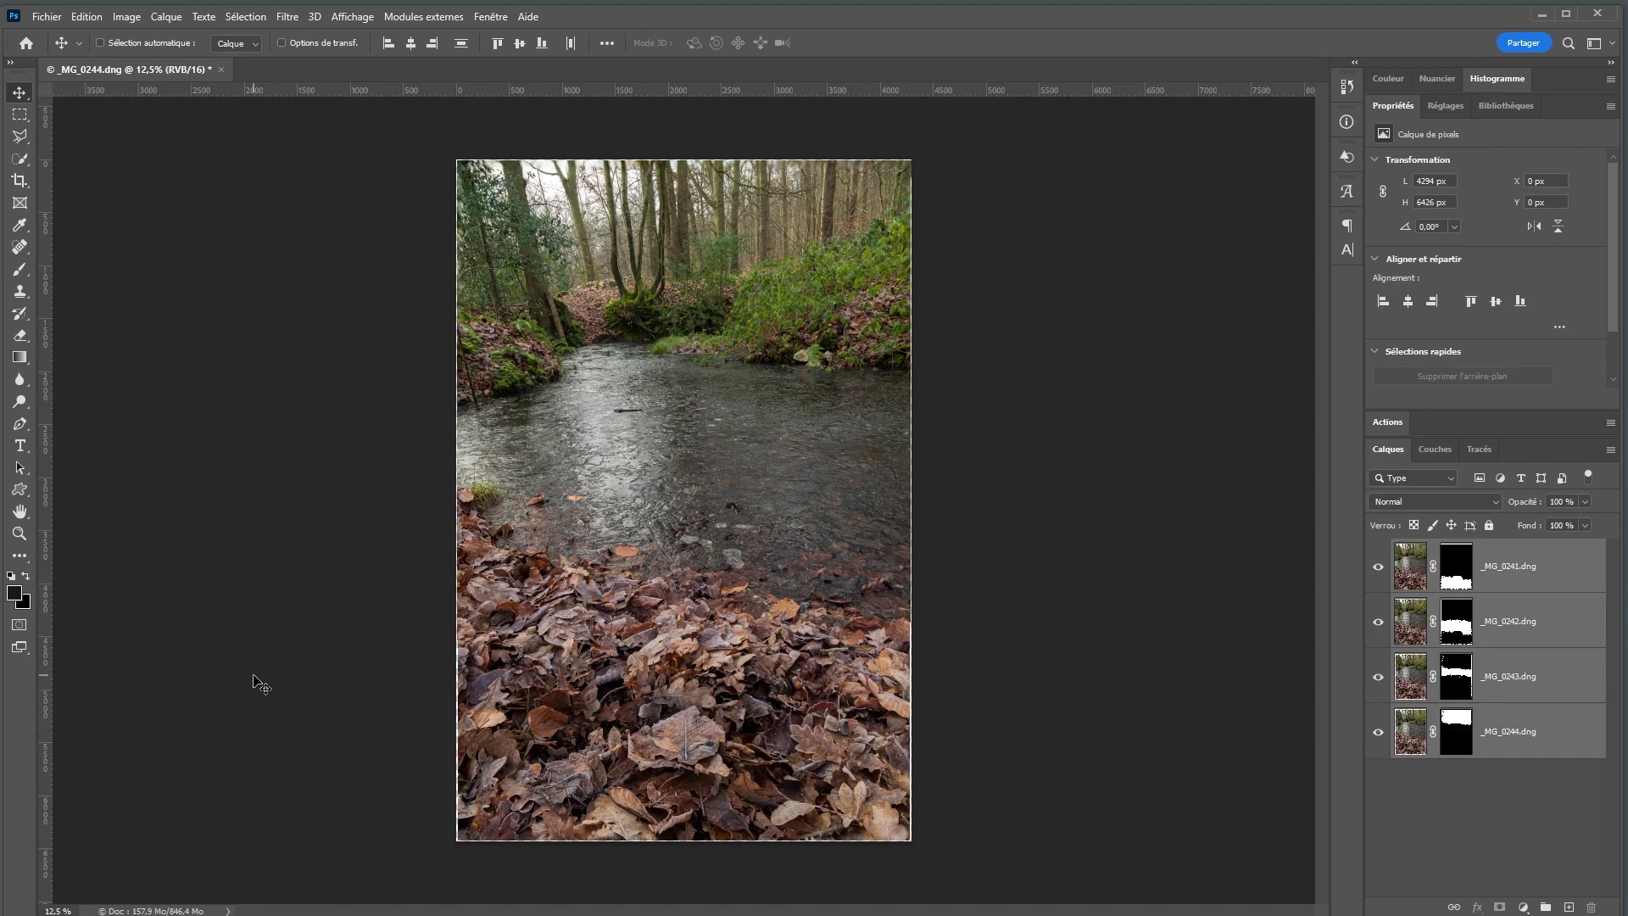
{"action": "left_click", "coordinate": [18, 533]}
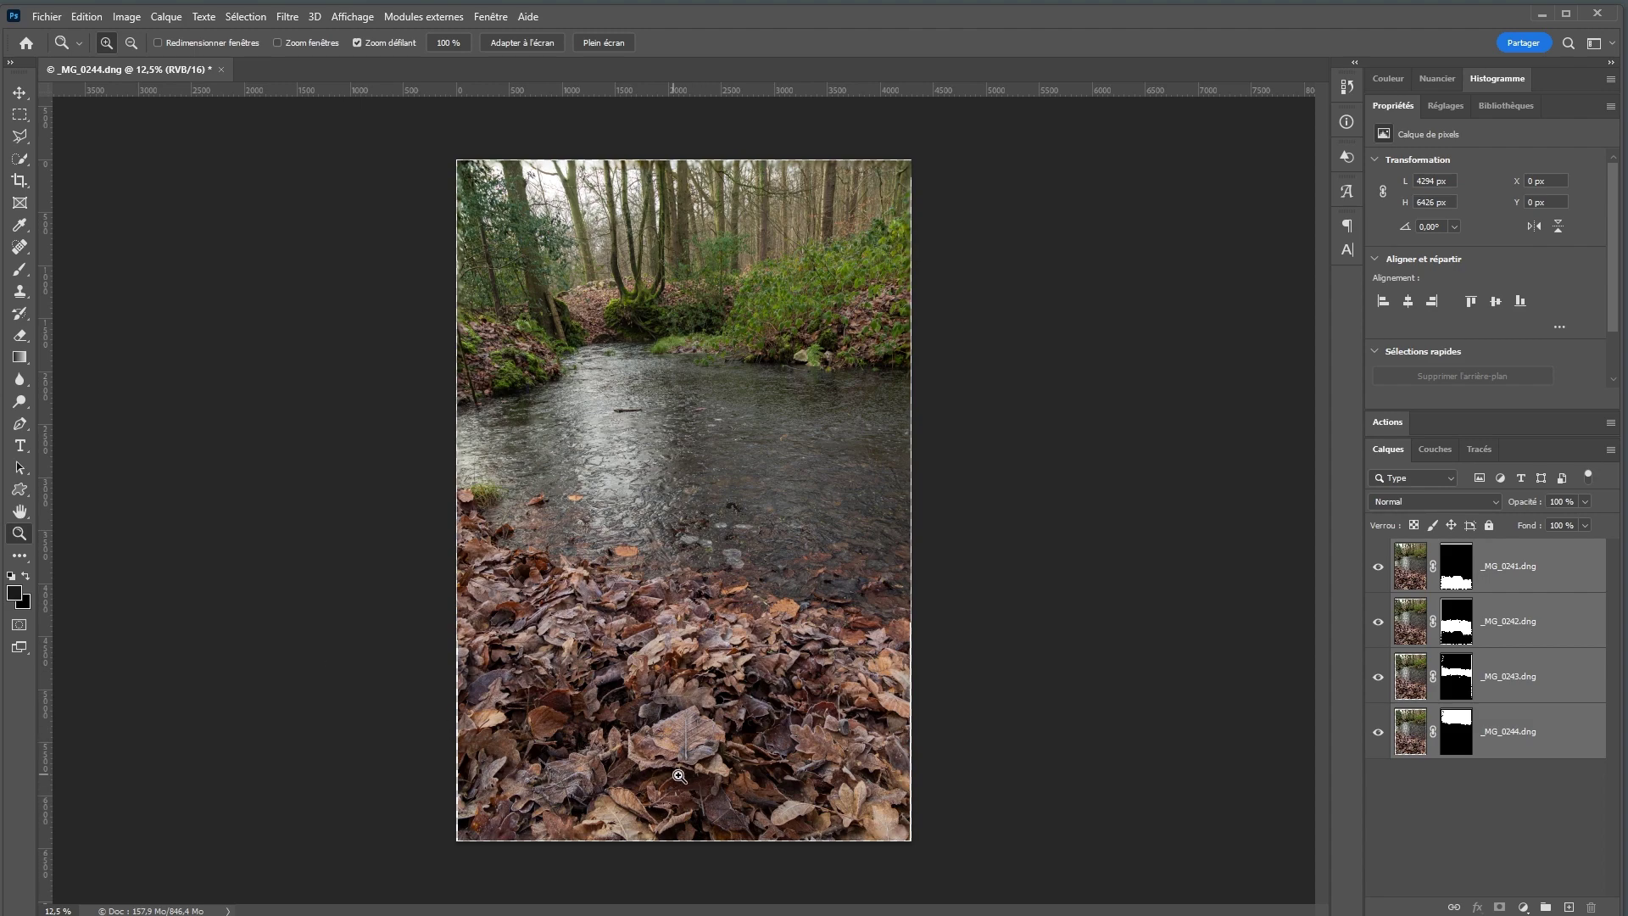
{"action": "left_click_drag", "start_coordinate": [679, 776], "coordinate": [747, 797]}
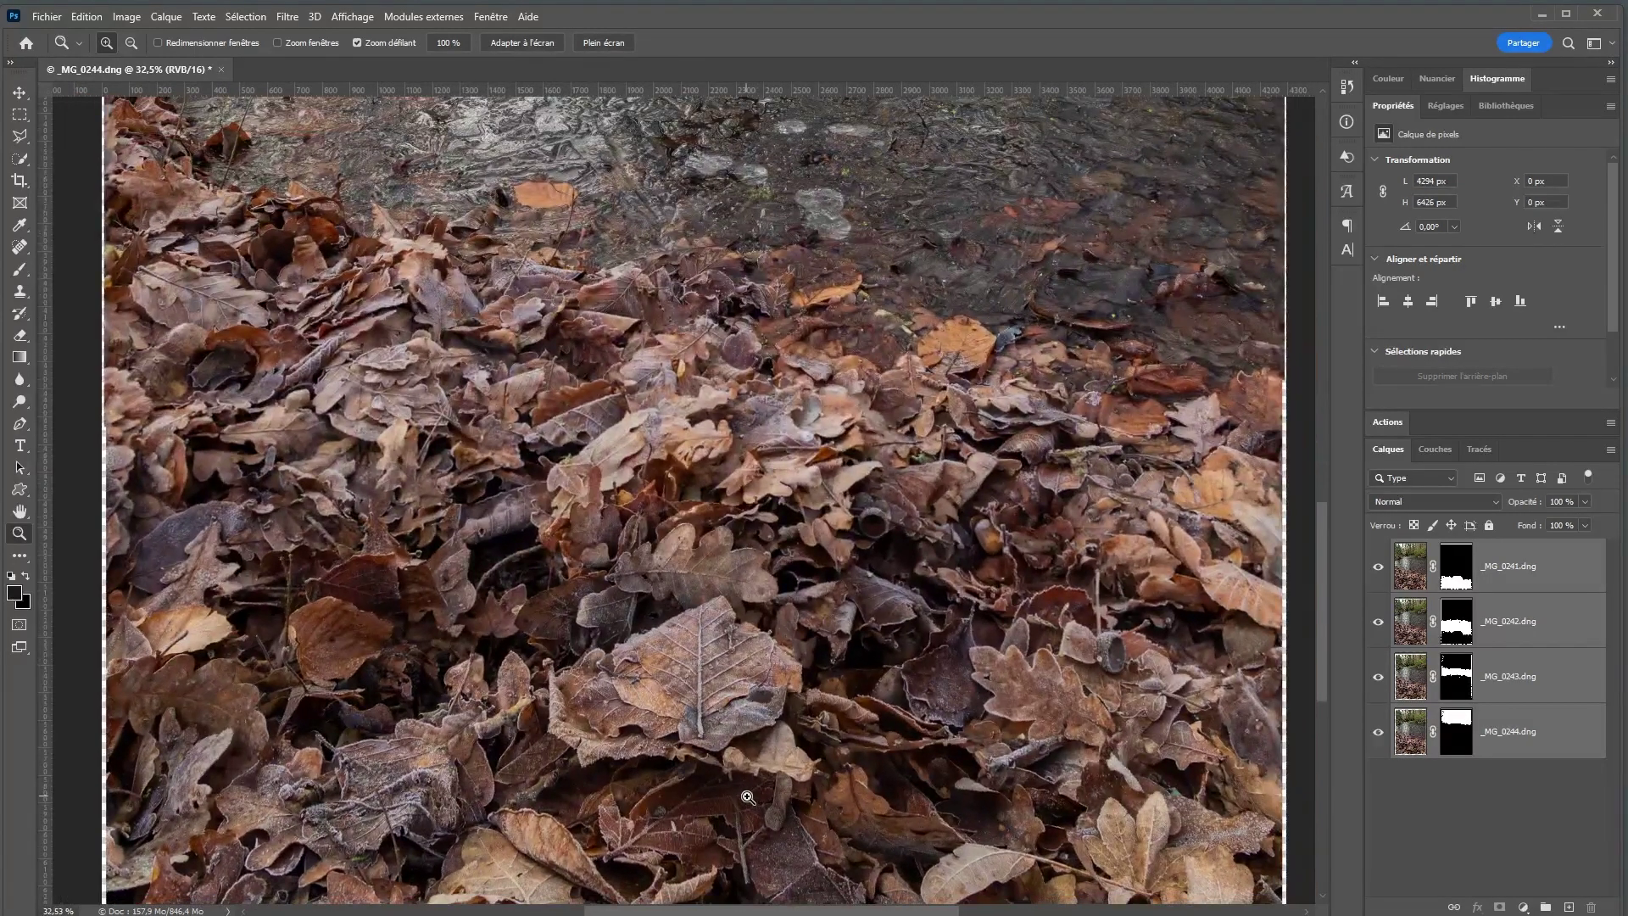
{"action": "key", "text": "h"}
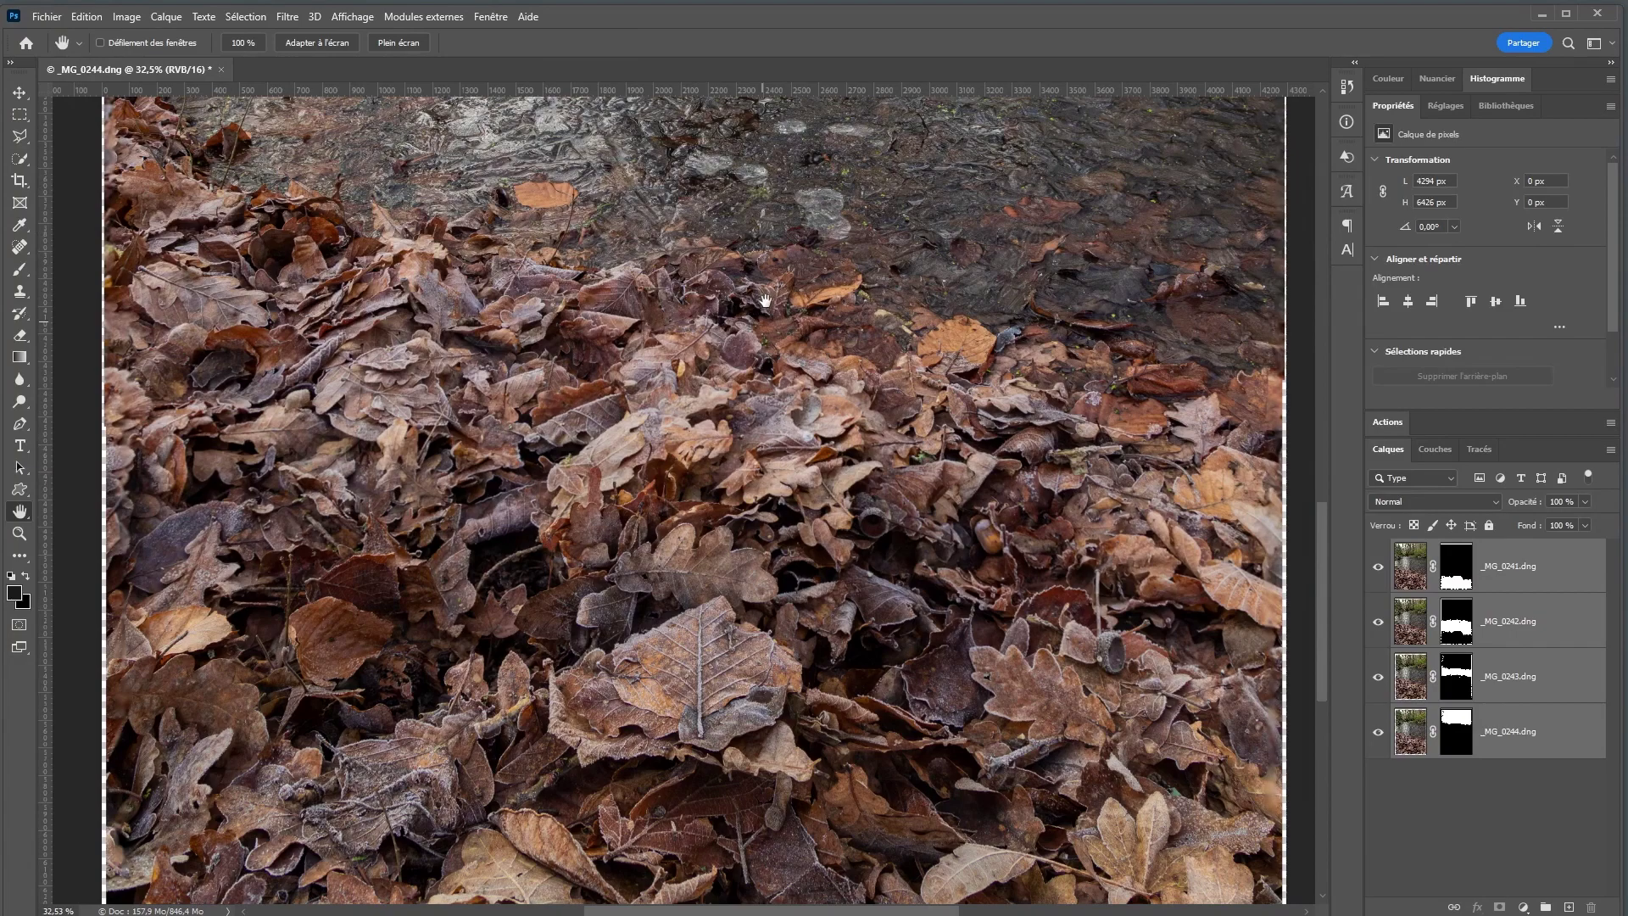
{"action": "left_click_drag", "start_coordinate": [733, 318], "coordinate": [735, 594]}
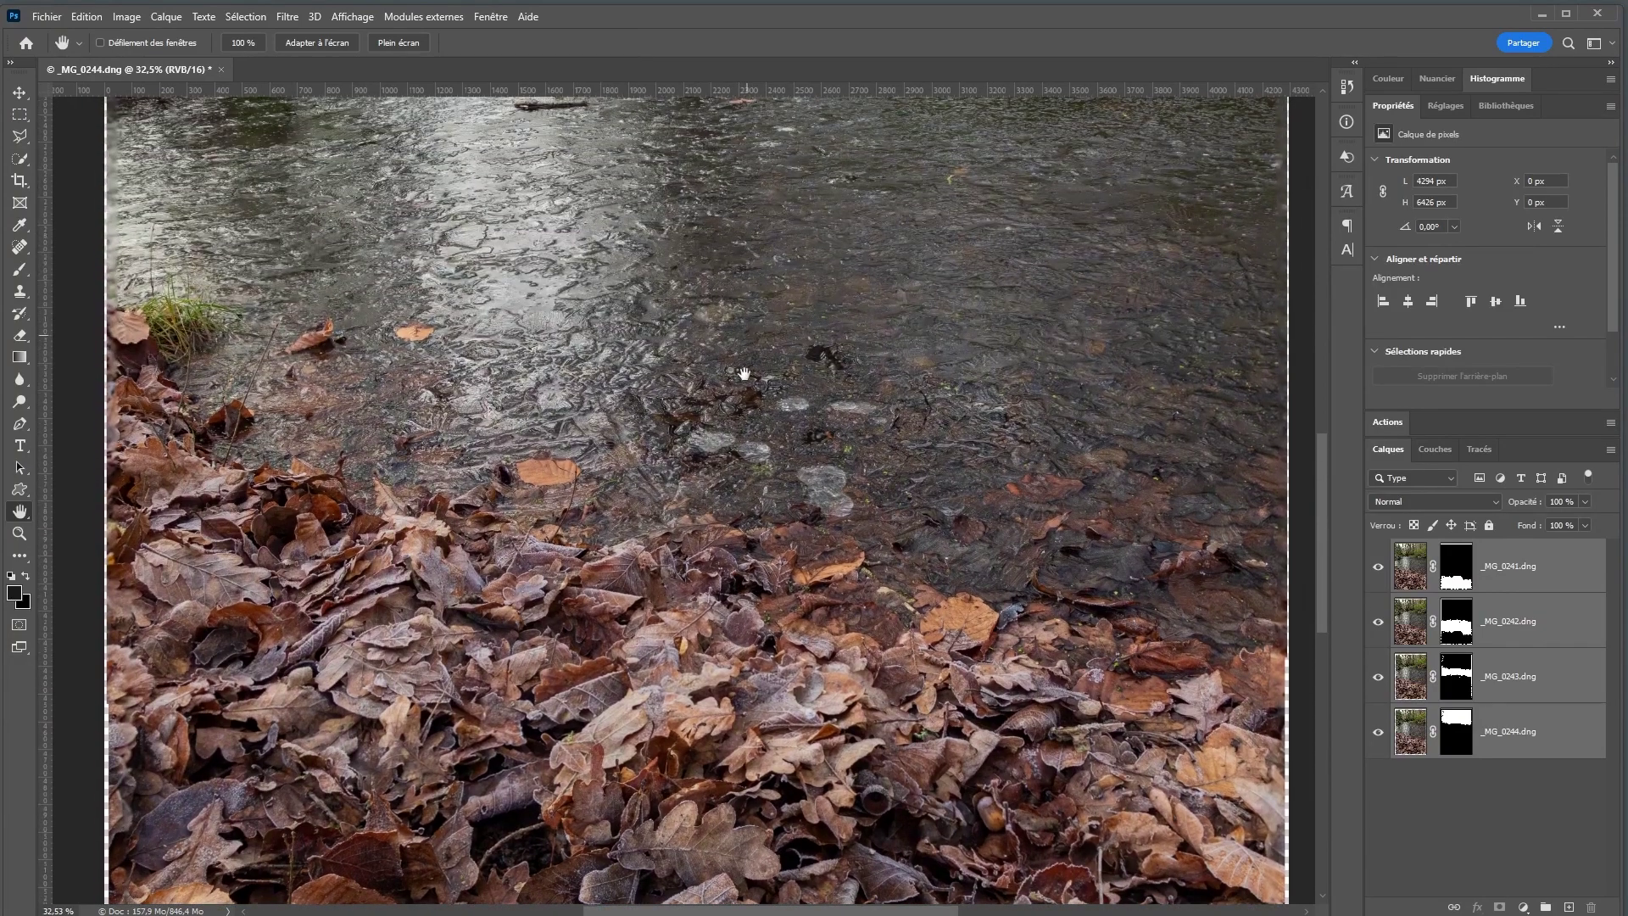
{"action": "left_click_drag", "start_coordinate": [744, 374], "coordinate": [731, 545]}
{"action": "left_click_drag", "start_coordinate": [756, 359], "coordinate": [747, 644]}
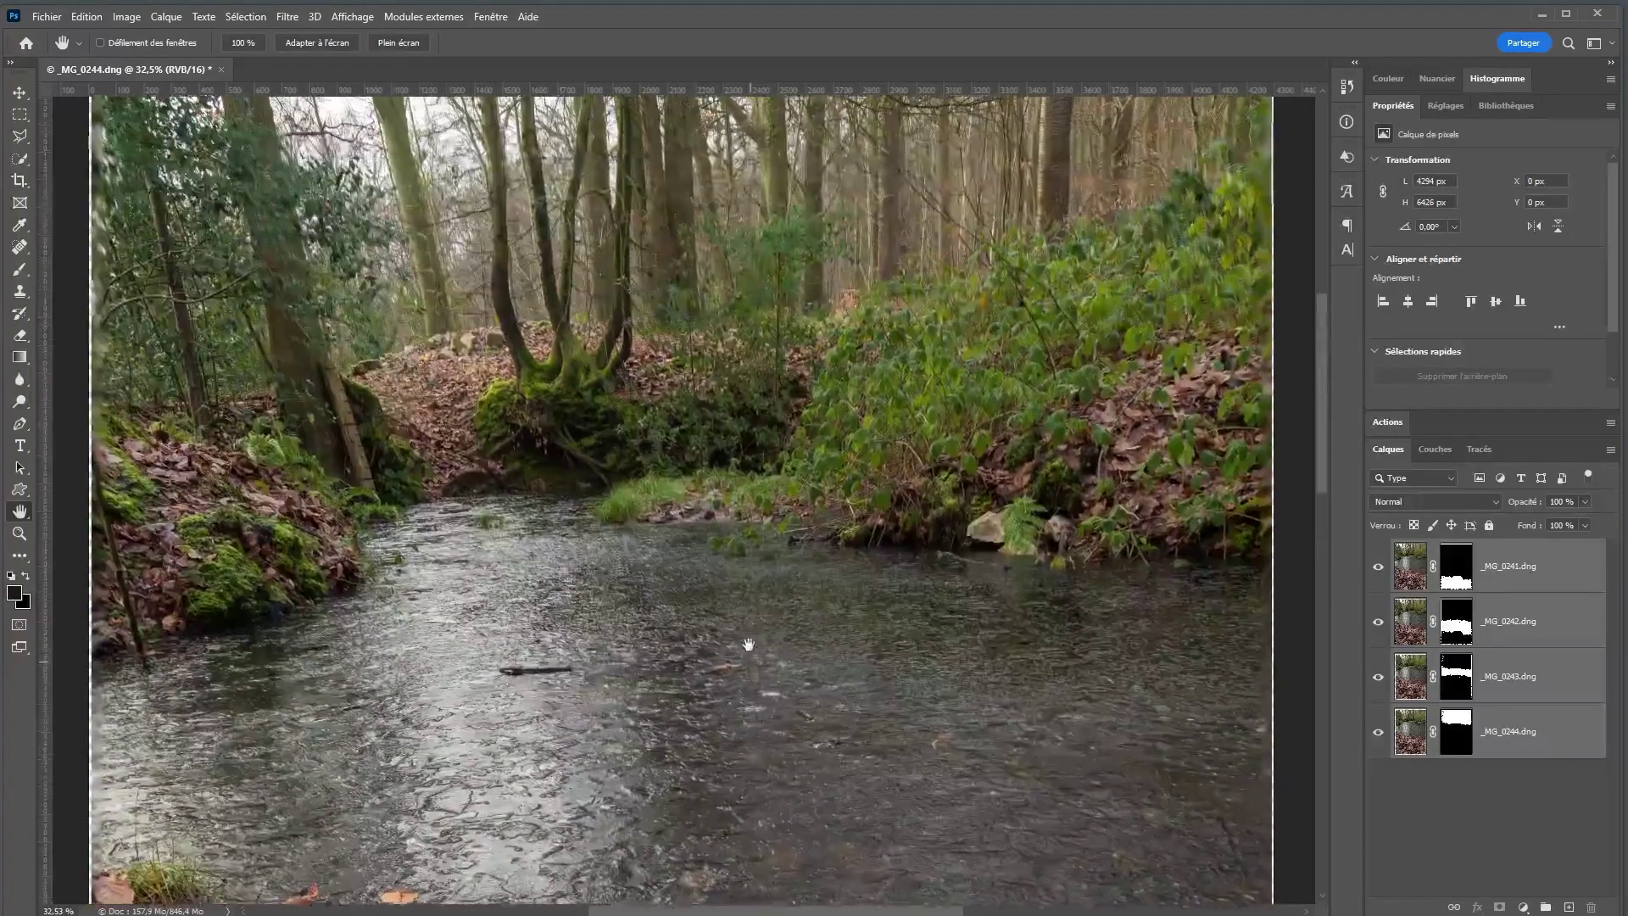
{"action": "left_click_drag", "start_coordinate": [753, 348], "coordinate": [752, 458]}
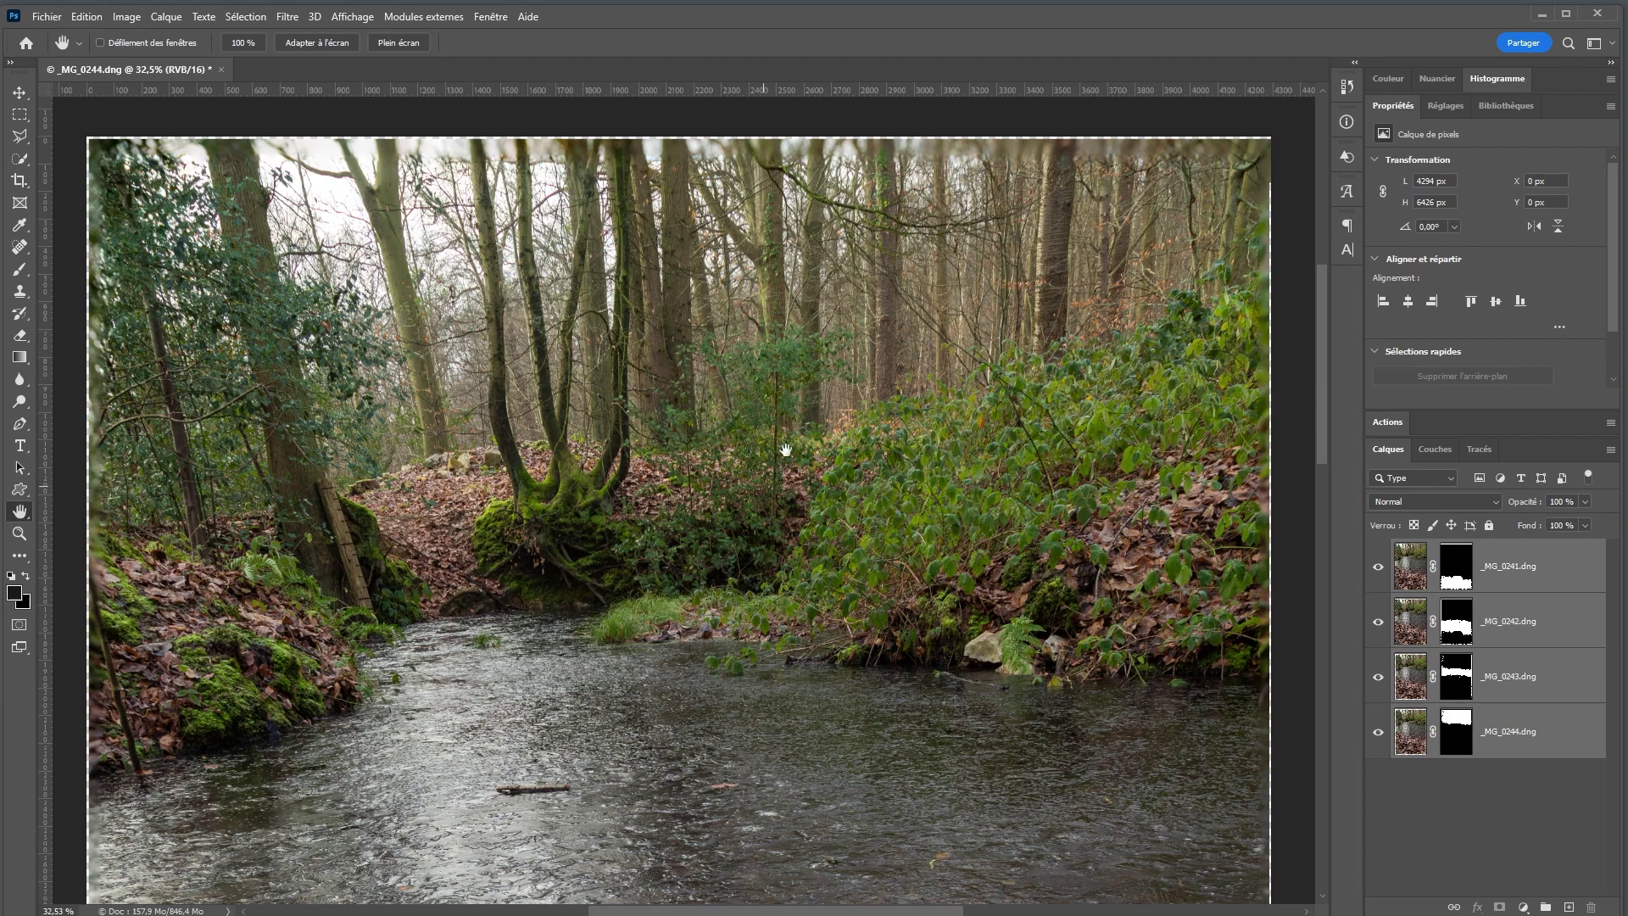
{"action": "double_click", "coordinate": [19, 511]}
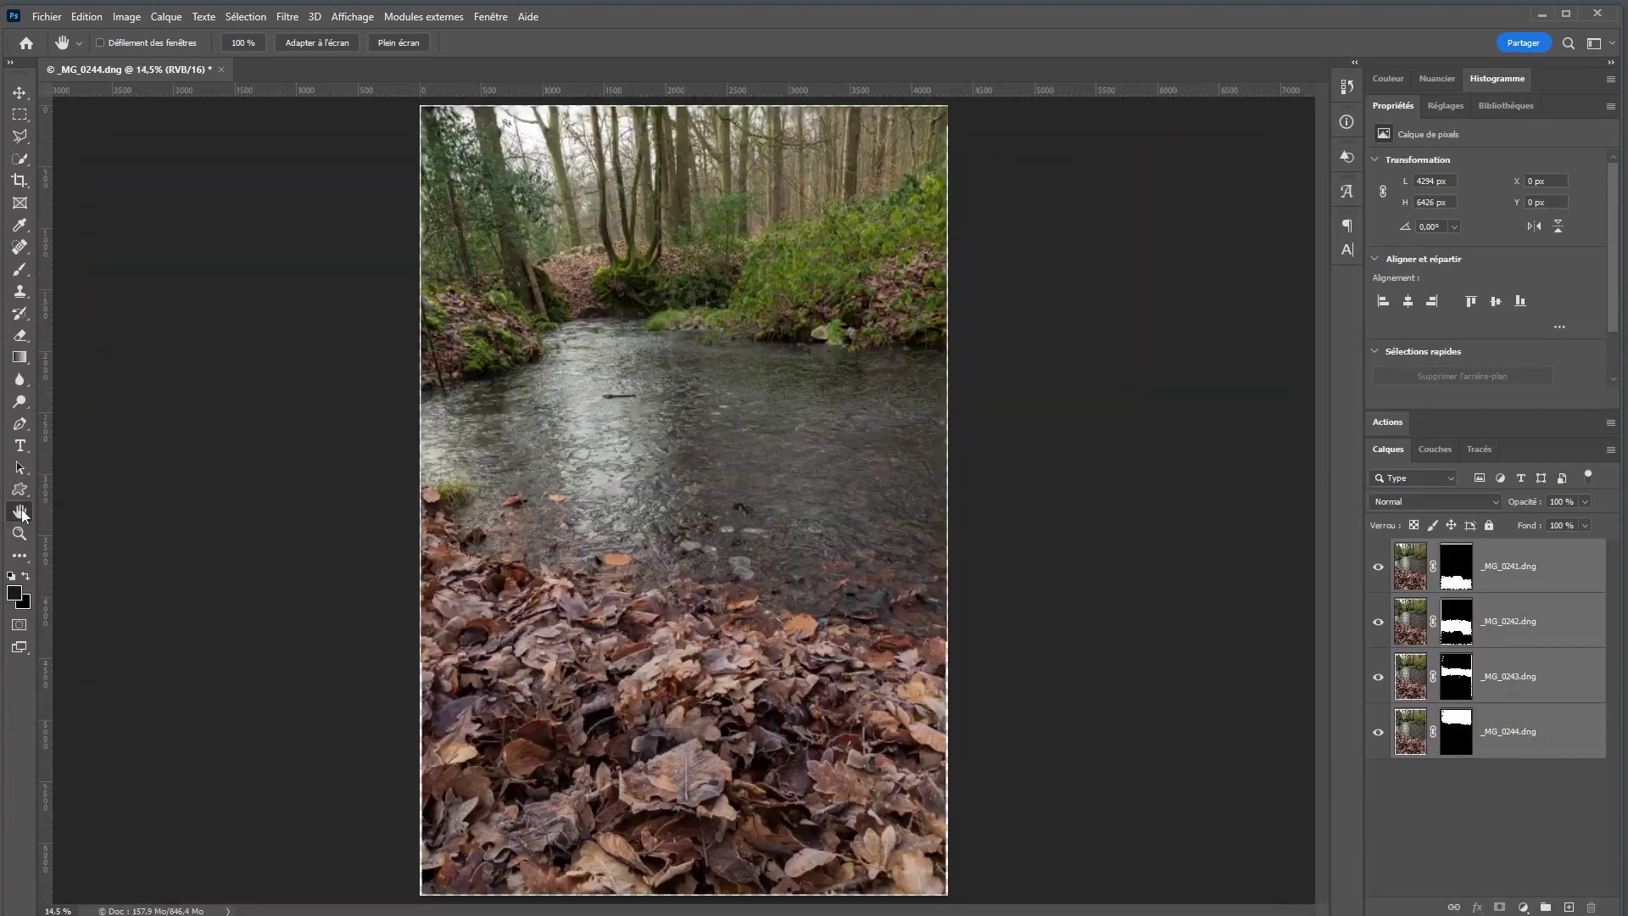
Try a free-form crop by pulling the top, right and left edges inward, then cancel it.
{"action": "left_click", "coordinate": [22, 182]}
{"action": "left_click_drag", "start_coordinate": [684, 107], "coordinate": [683, 115]}
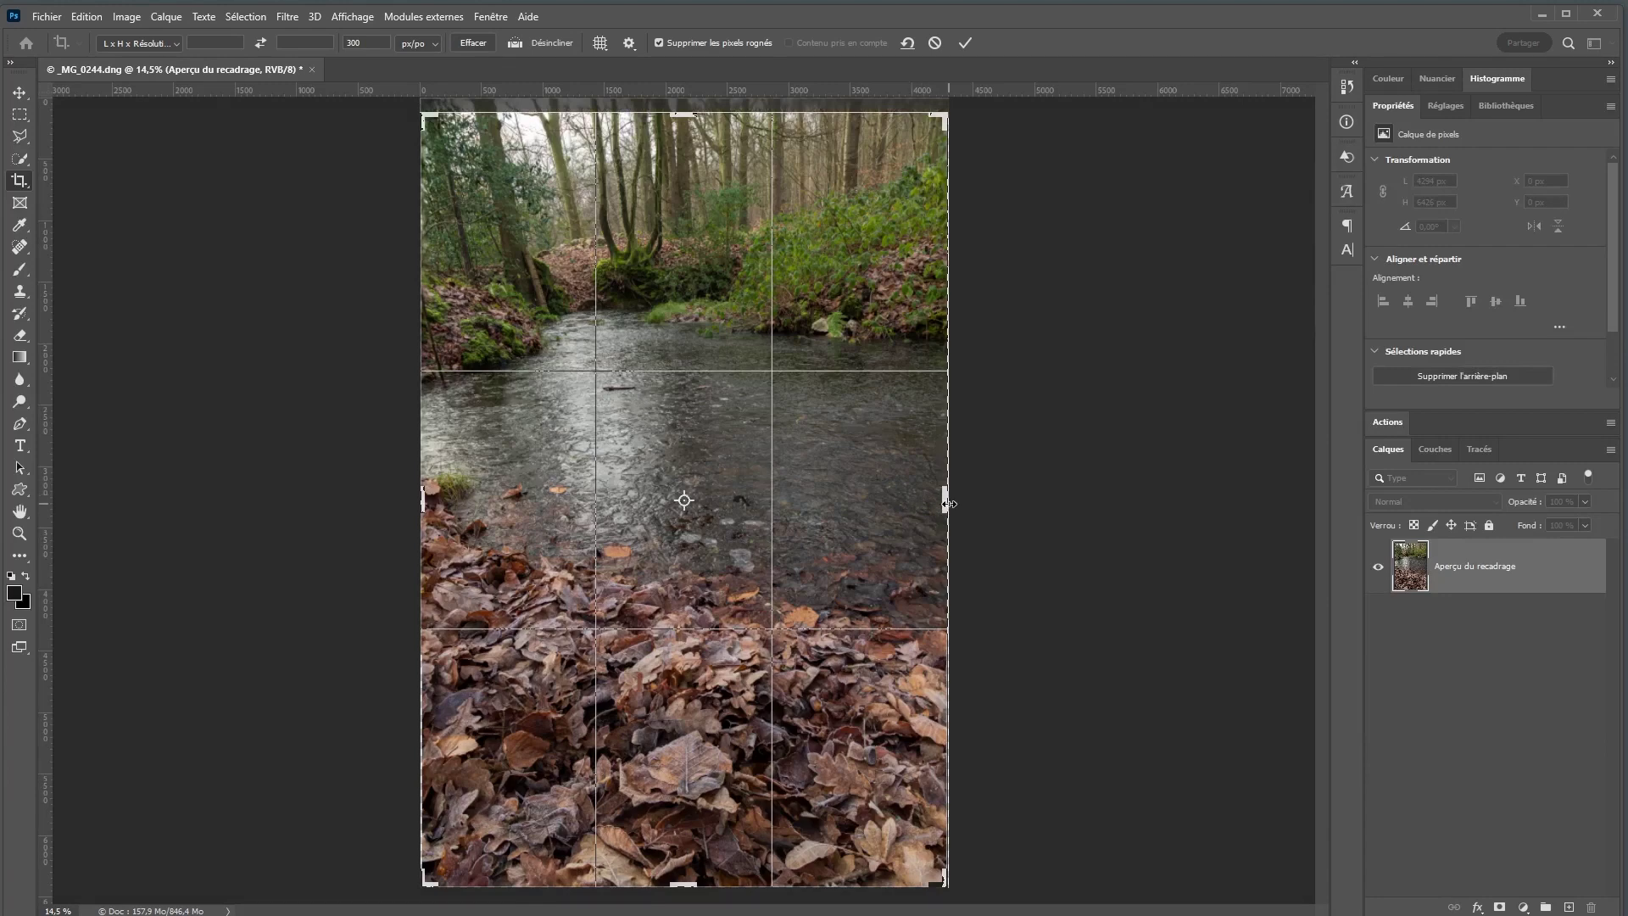
{"action": "left_click_drag", "start_coordinate": [945, 502], "coordinate": [941, 504]}
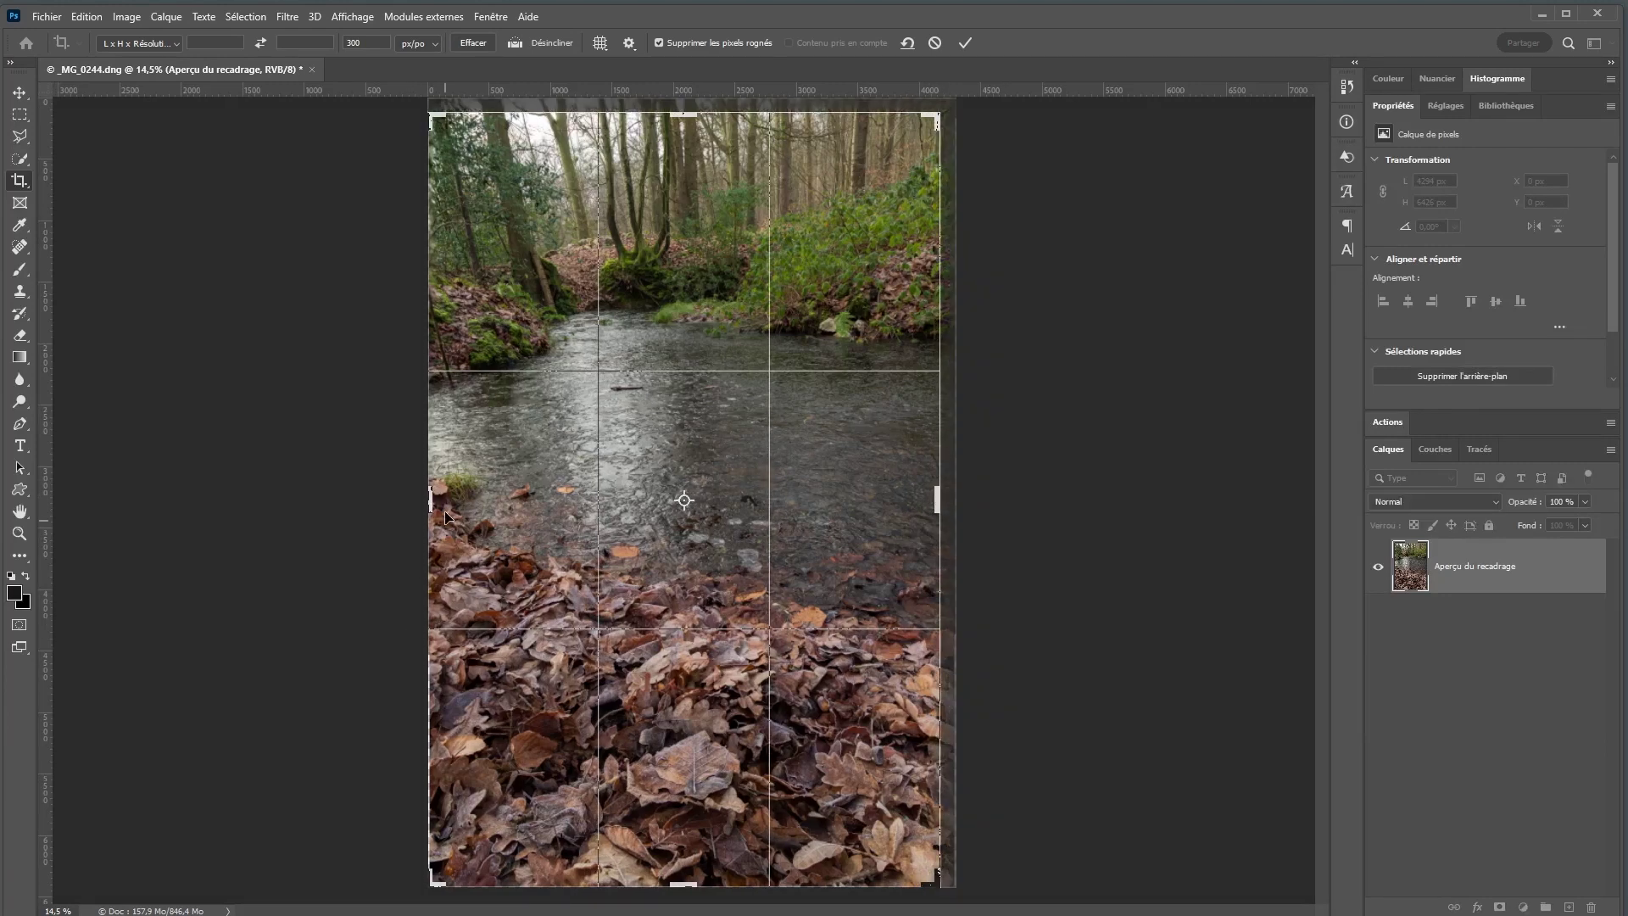
{"action": "left_click_drag", "start_coordinate": [431, 501], "coordinate": [436, 500]}
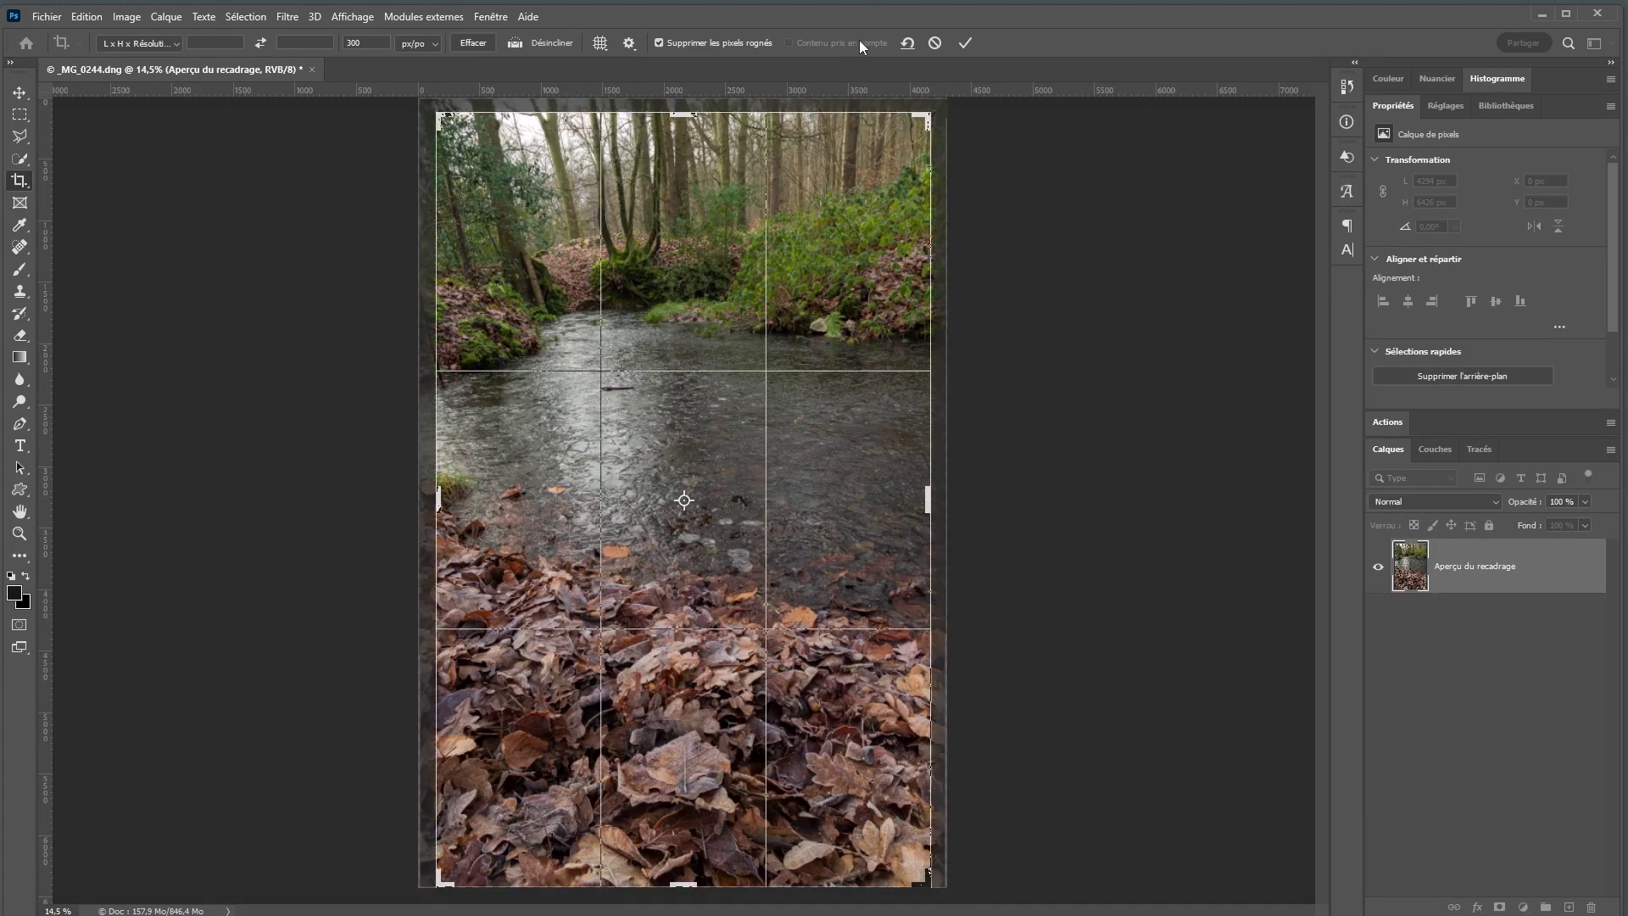
{"action": "left_click", "coordinate": [934, 42]}
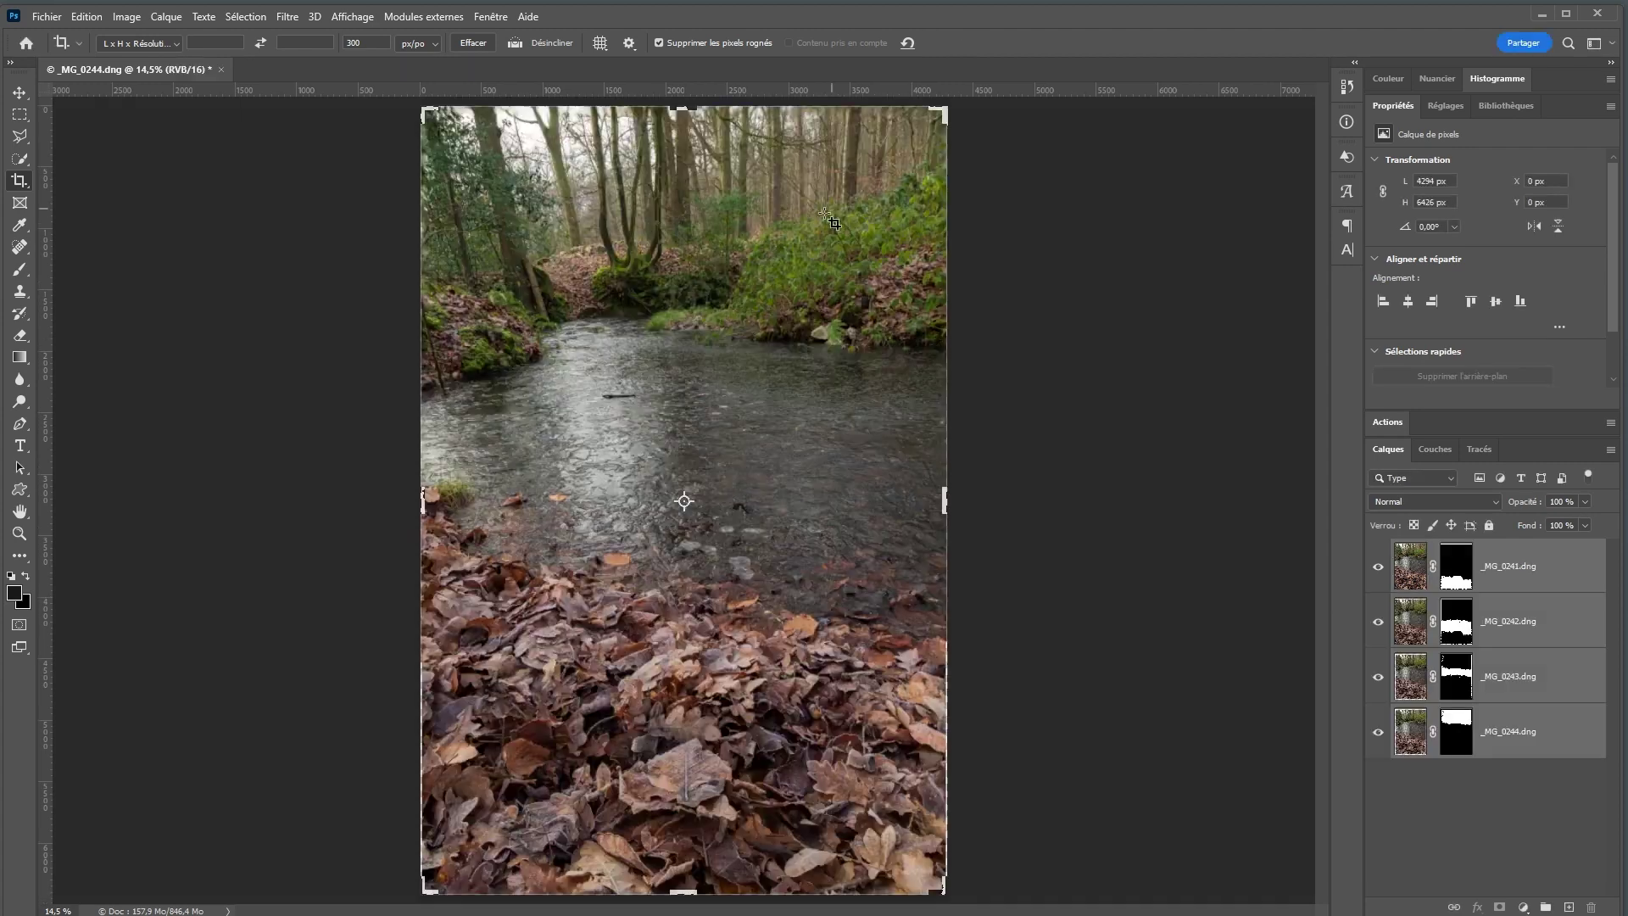
Crop to the Rapport L/H 2:3 preset, trimming all ragged transparent edges, giving 4035 × 6054 px.
{"action": "left_click", "coordinate": [159, 44]}
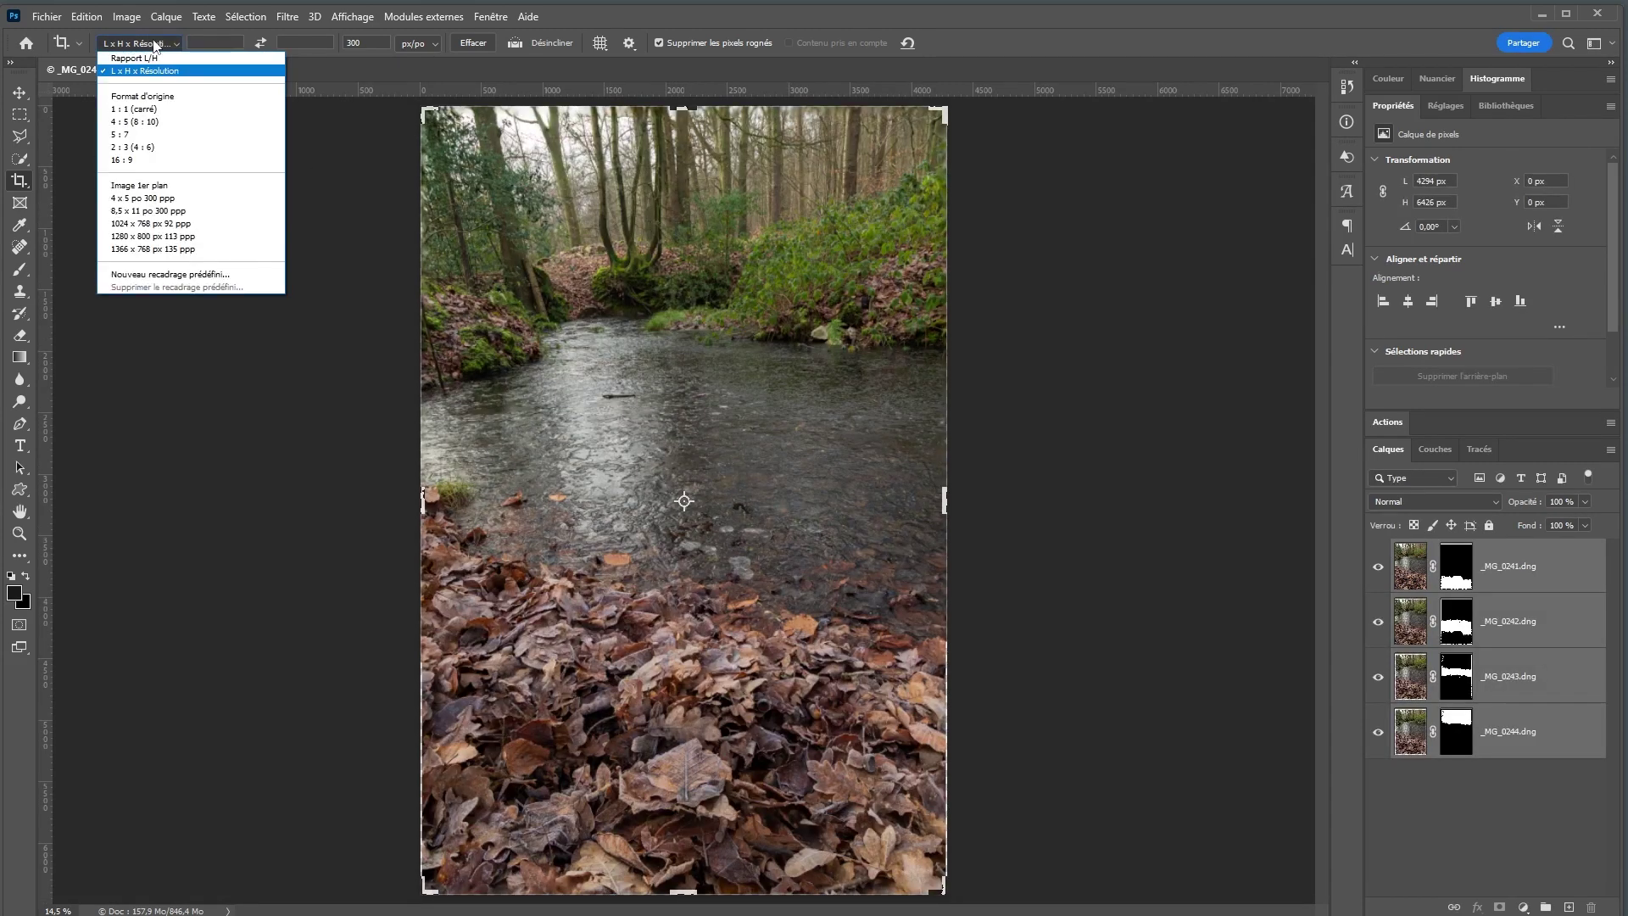
{"action": "left_click", "coordinate": [134, 58]}
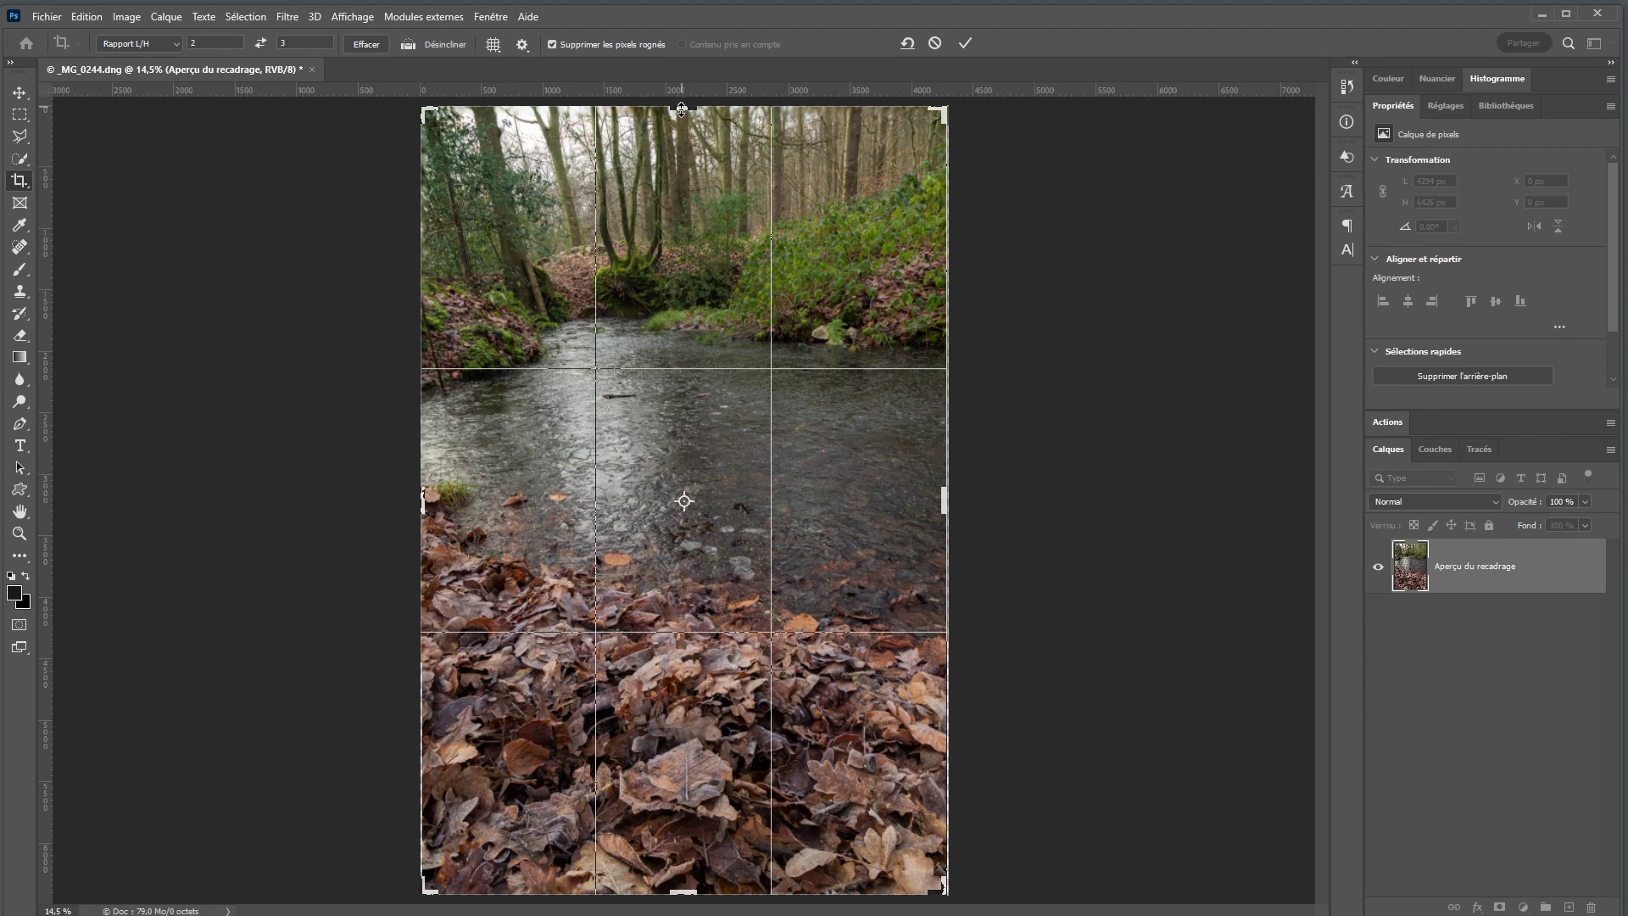
{"action": "left_click_drag", "start_coordinate": [681, 108], "coordinate": [679, 116]}
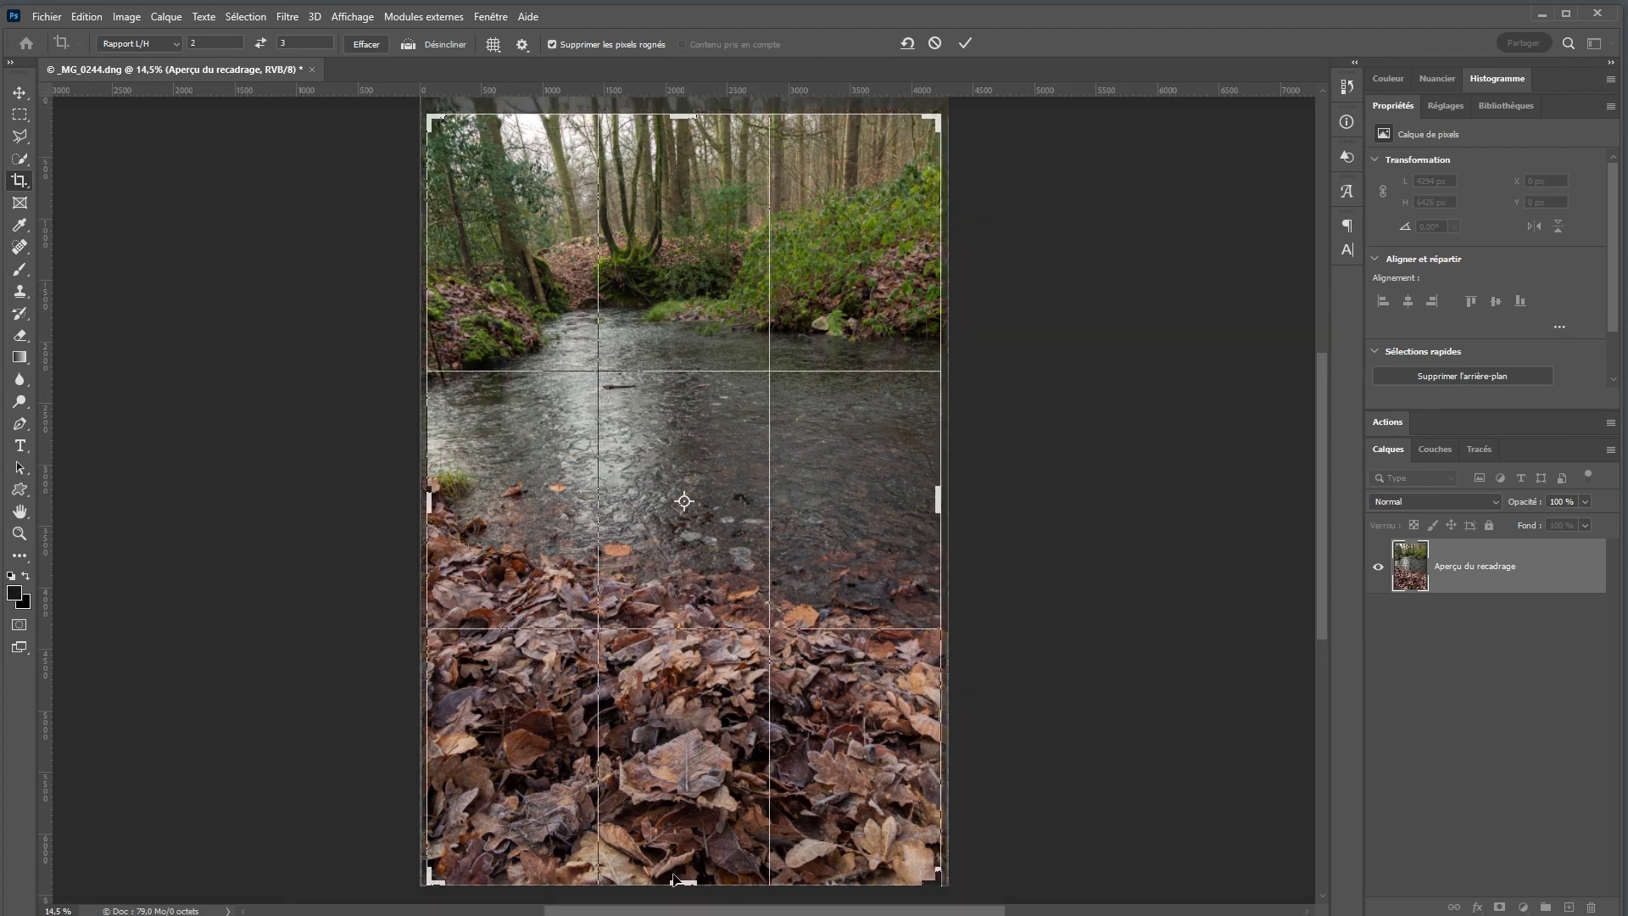
{"action": "left_click_drag", "start_coordinate": [685, 881], "coordinate": [687, 875]}
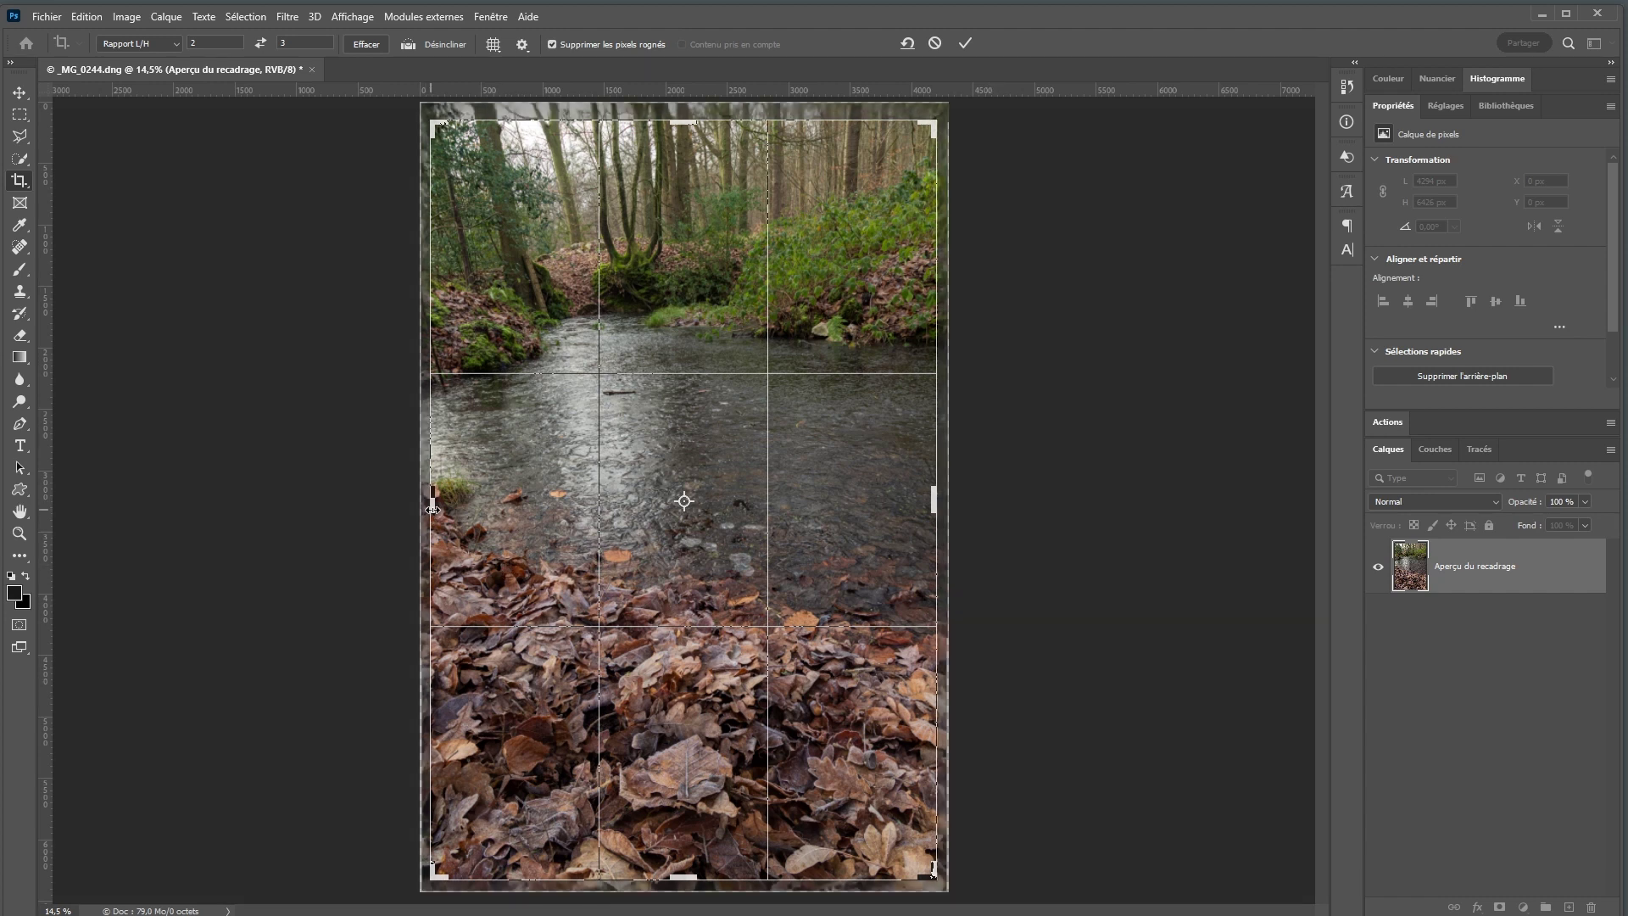
{"action": "left_click_drag", "start_coordinate": [431, 510], "coordinate": [434, 509]}
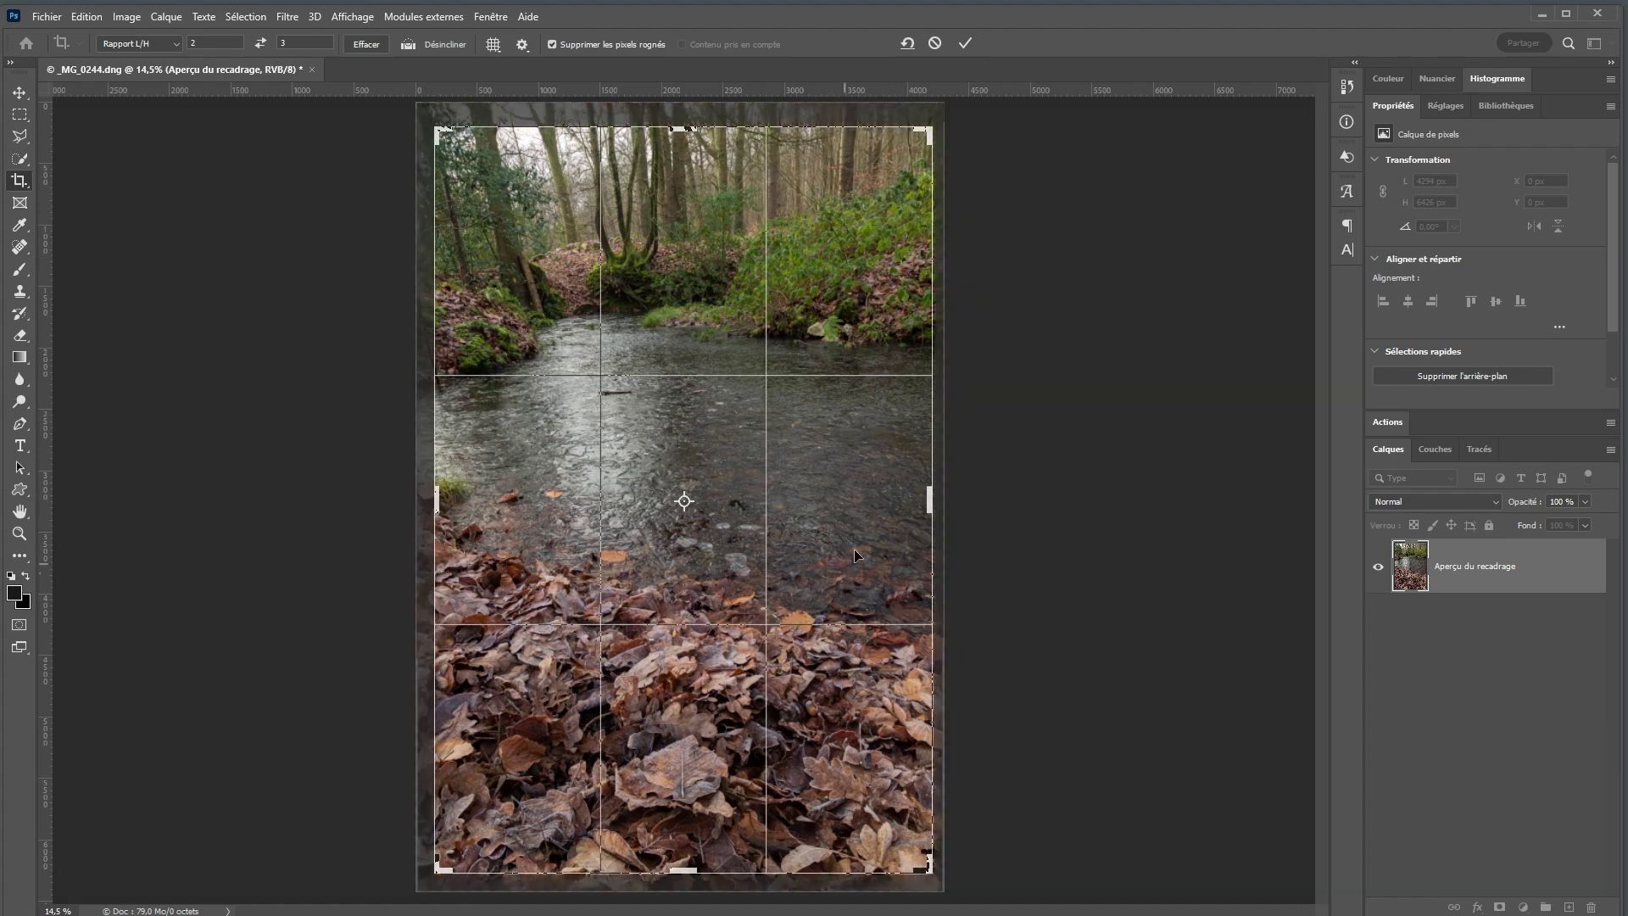
{"action": "left_click_drag", "start_coordinate": [930, 501], "coordinate": [930, 501]}
{"action": "left_click", "coordinate": [968, 44]}
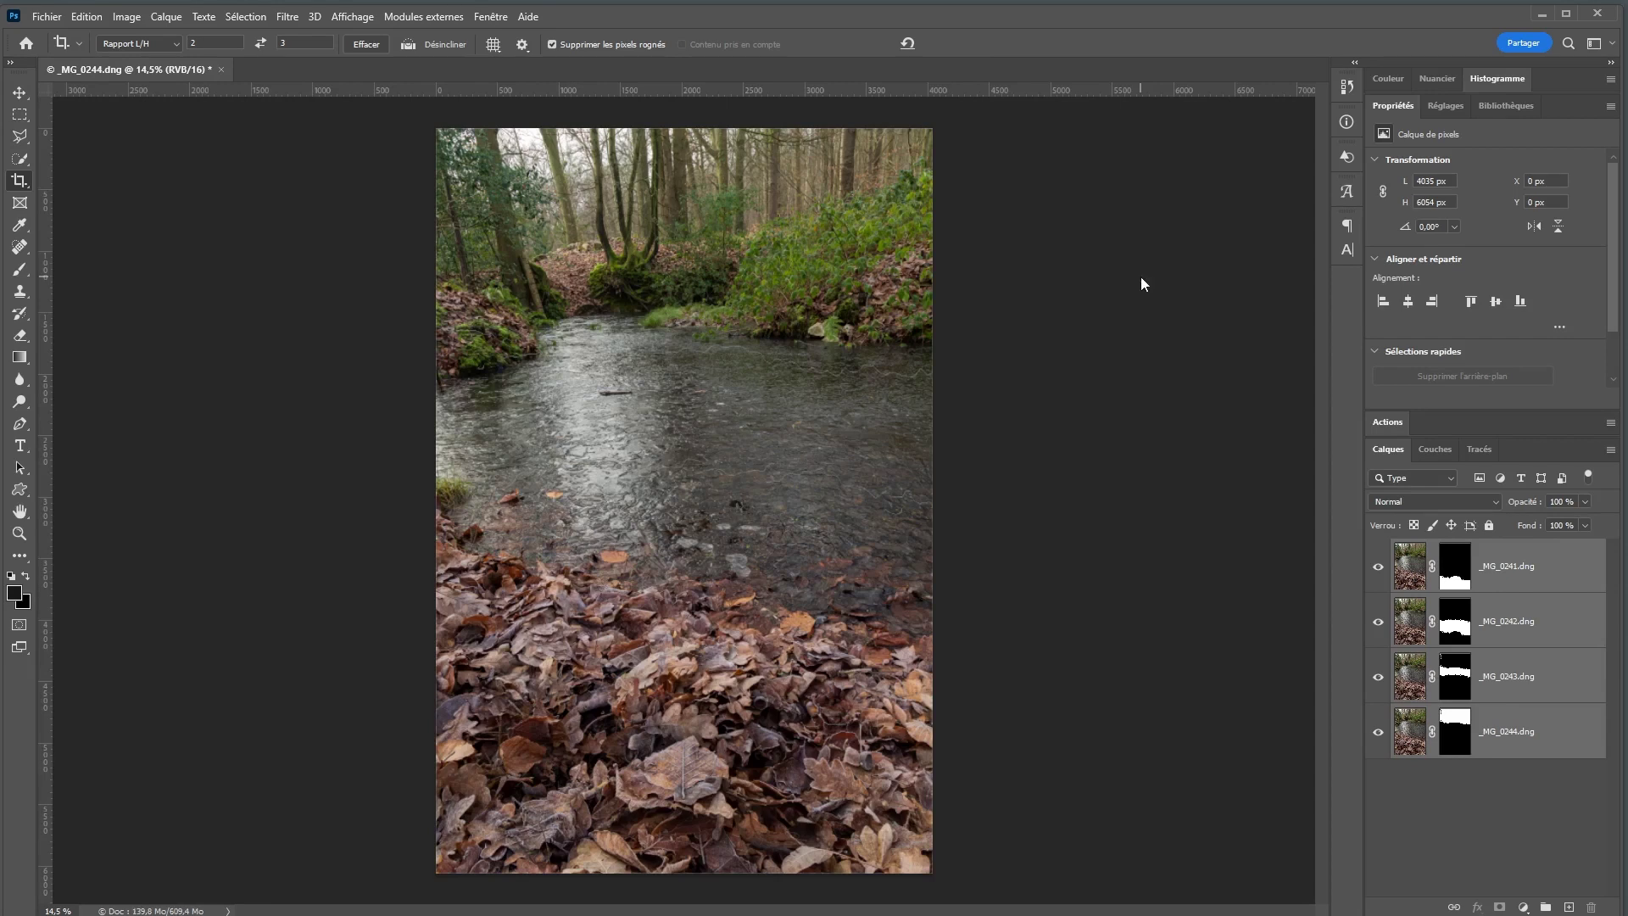